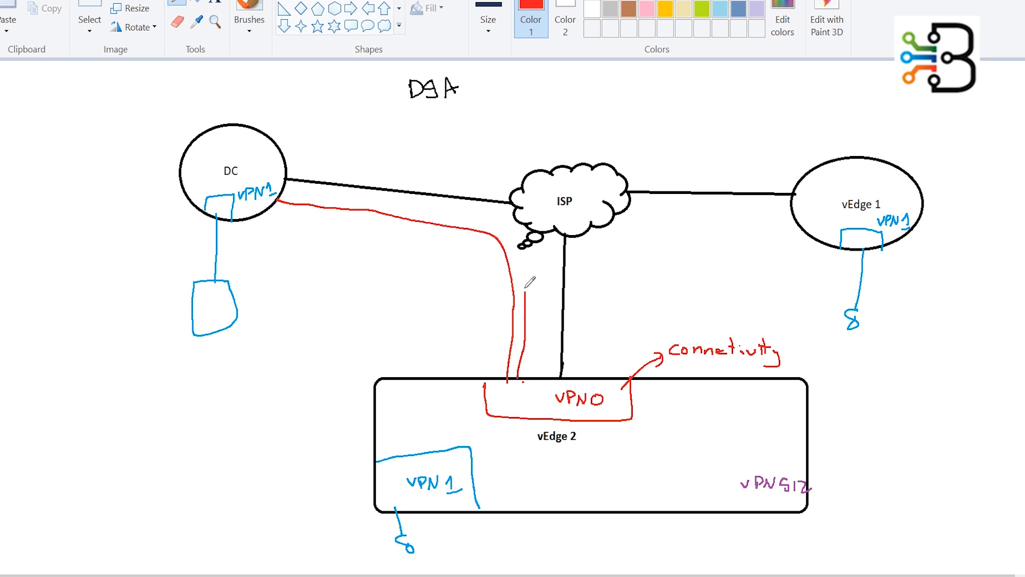
Draw two parallel red tunnel lines from vEdge 2's VPN0 box to the vEdge 1 circle.
mouse_move(582, 376)
mouse_down()
mouse_move(588, 275)
mouse_move(694, 219)
mouse_move(796, 216)
mouse_up()
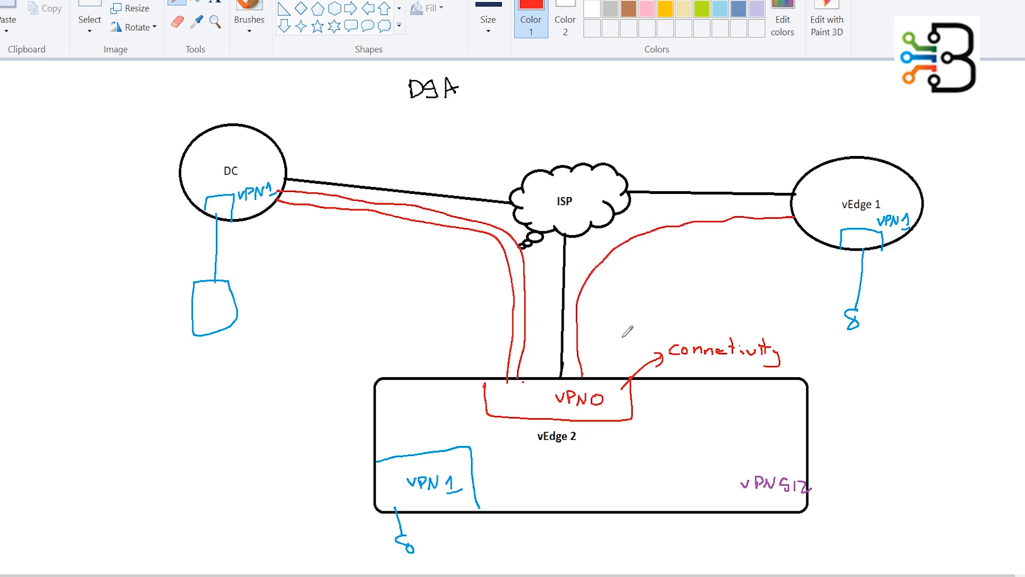
mouse_move(589, 375)
mouse_down()
mouse_move(604, 293)
mouse_move(646, 251)
mouse_move(799, 228)
mouse_up()
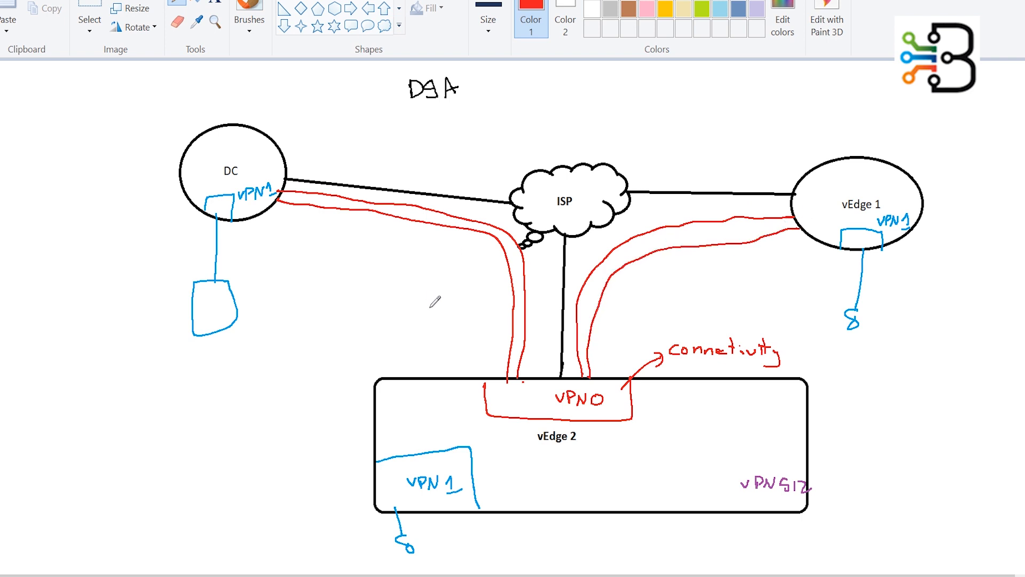
Draw light blue paths from vEdge 2's VPN1 through VPN0, running inside the red tunnels to the DC and to vEdge 1.
click(721, 3)
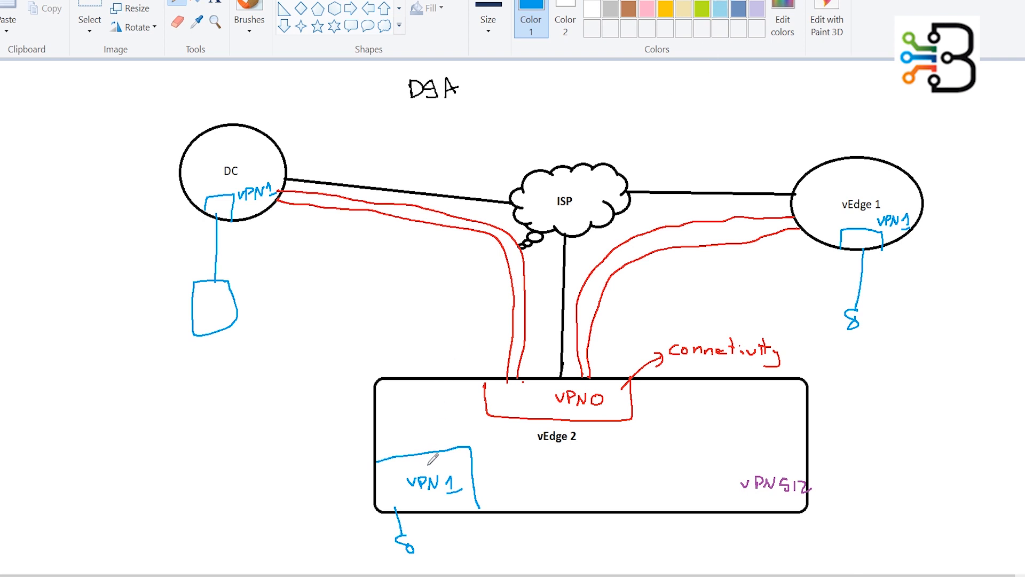
mouse_move(433, 470)
mouse_down()
mouse_move(436, 445)
mouse_move(461, 414)
mouse_move(490, 403)
mouse_up()
mouse_move(495, 403)
mouse_down()
mouse_move(521, 342)
mouse_move(522, 286)
mouse_move(481, 218)
mouse_move(280, 191)
mouse_up()
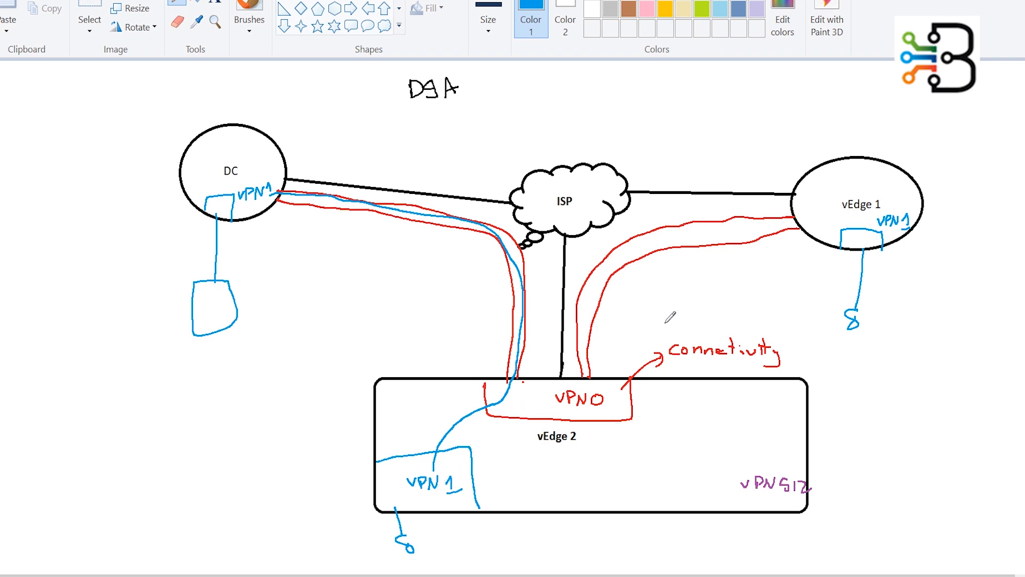
mouse_move(502, 397)
mouse_down()
mouse_move(574, 383)
mouse_move(603, 278)
mouse_move(674, 237)
mouse_move(804, 233)
mouse_up()
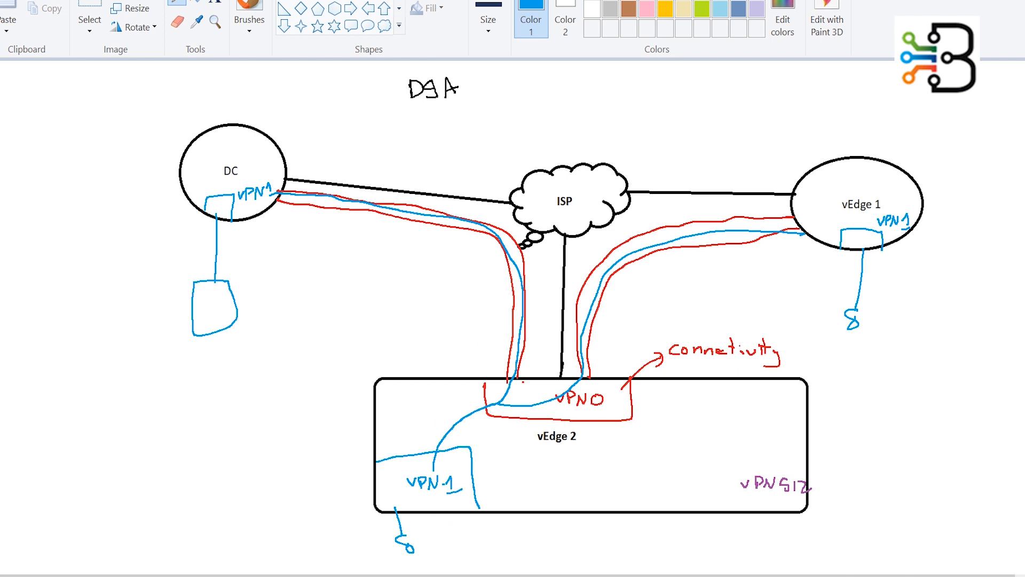
Write "Google" in green, draw a green path to it from vEdge 2's VPN1 through the ISP, and annotate it "DIA ⇒ Traffic Data Policy".
click(702, 7)
drag(643, 92, 698, 95)
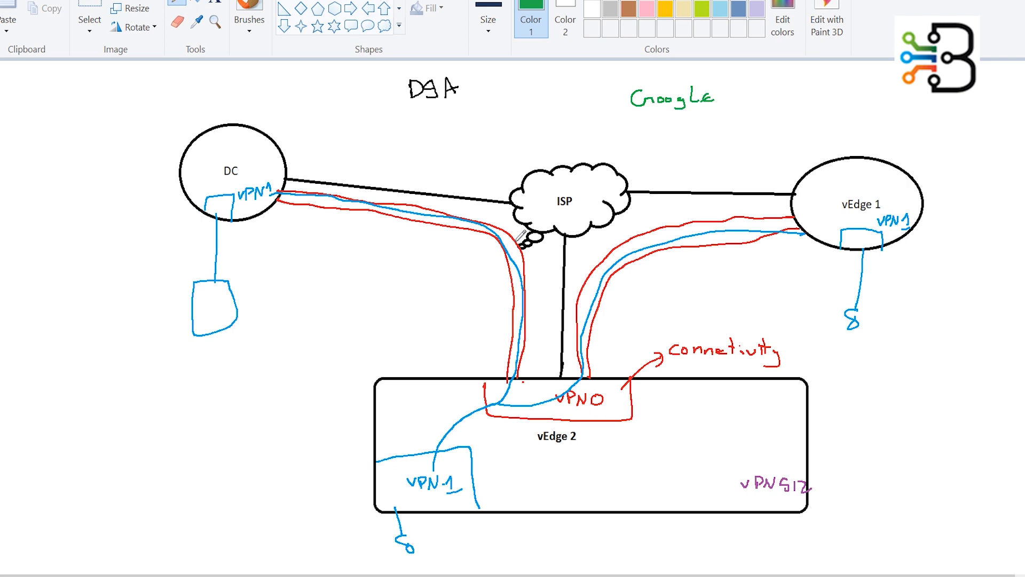
click(444, 457)
click(443, 461)
mouse_move(443, 460)
mouse_down()
mouse_move(451, 443)
mouse_move(539, 392)
mouse_move(561, 213)
mouse_move(642, 122)
mouse_move(640, 175)
mouse_up()
mouse_move(636, 163)
mouse_down()
mouse_move(651, 177)
mouse_move(656, 164)
mouse_move(705, 153)
mouse_move(721, 133)
mouse_move(723, 143)
mouse_move(761, 131)
mouse_move(785, 140)
mouse_move(813, 128)
mouse_move(910, 140)
mouse_move(921, 152)
mouse_move(898, 167)
mouse_up()
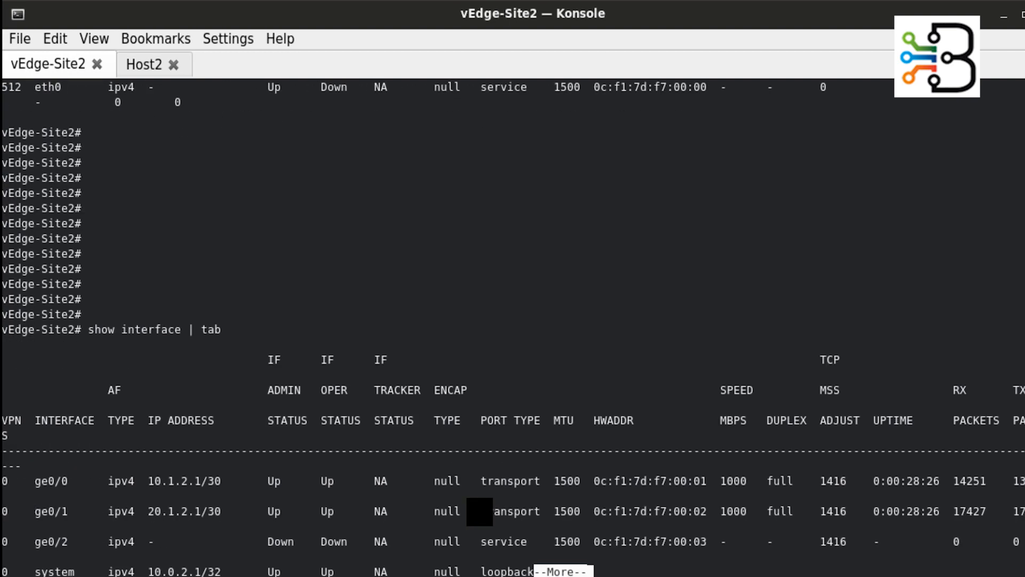
Show the rest of the interface table in the vEdge-Site2 console and highlight the VPN 0 rows for ge0/0 and ge0/1.
key(space)
scroll(468, 498, up, 4)
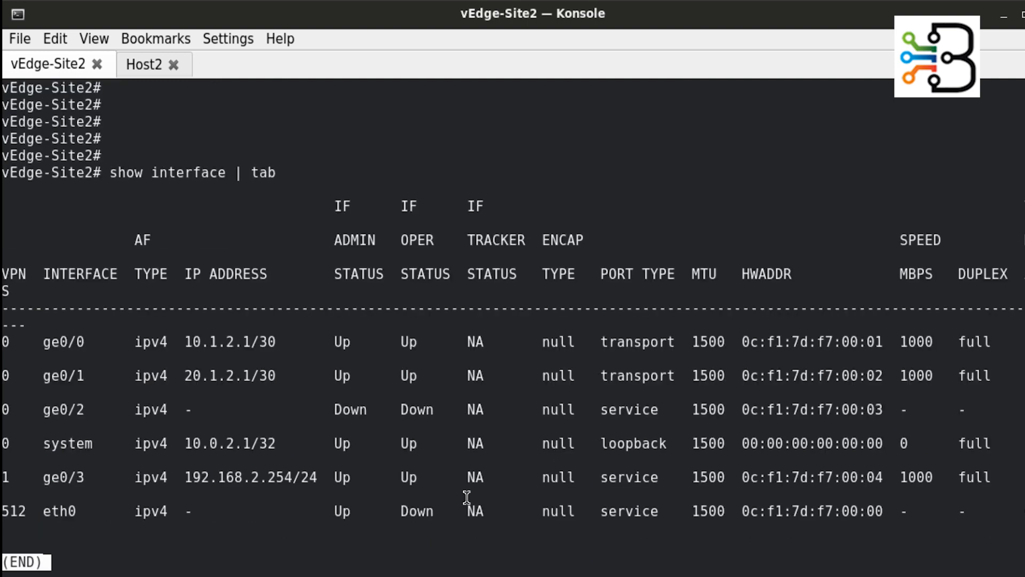
drag(4, 288, 431, 344)
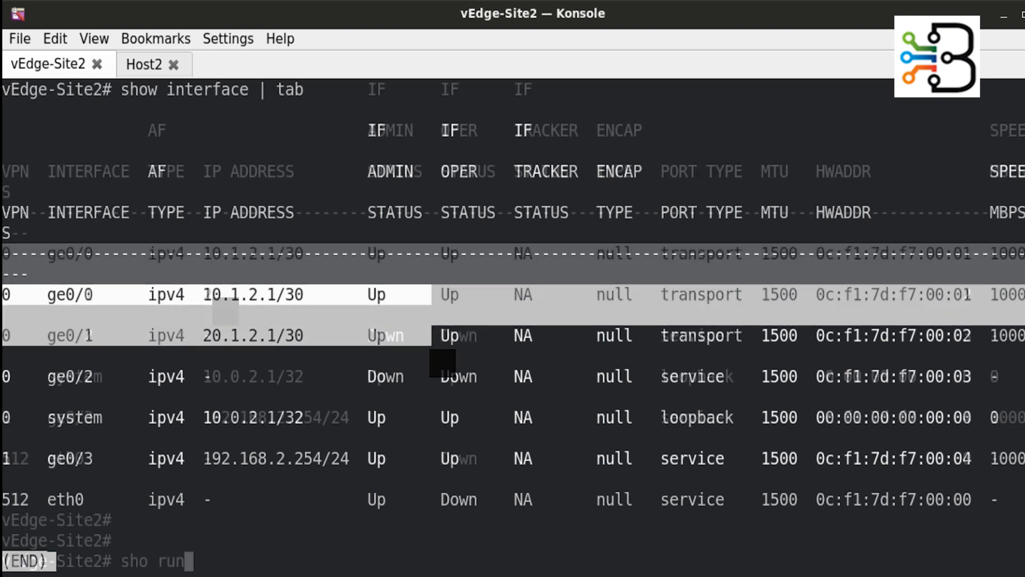
Display the routing table with "sho ip route" and highlight the two VPN 0 static default routes.
key(BackSpace)
key(BackSpace)
key(BackSpace)
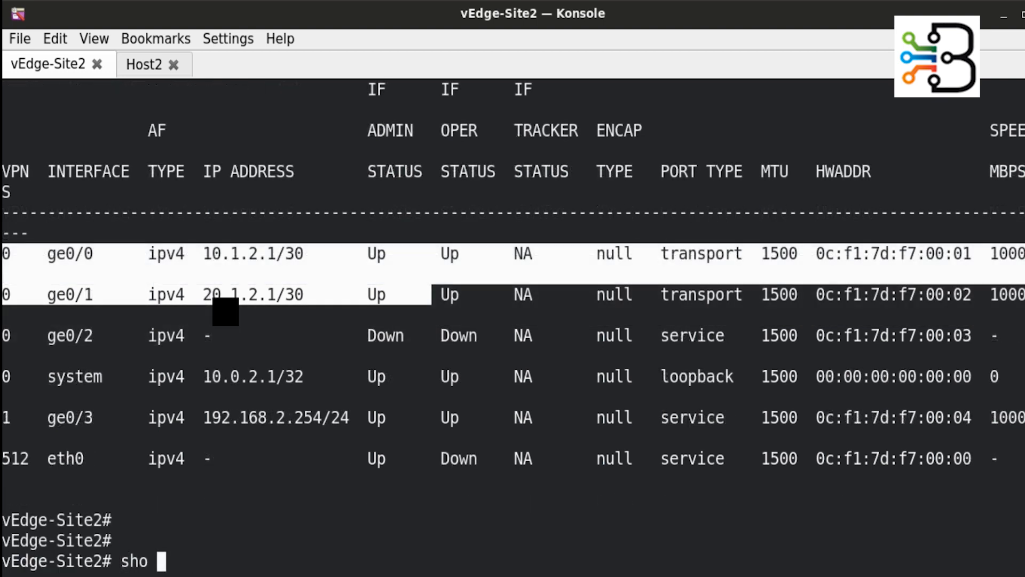
text(ip route)
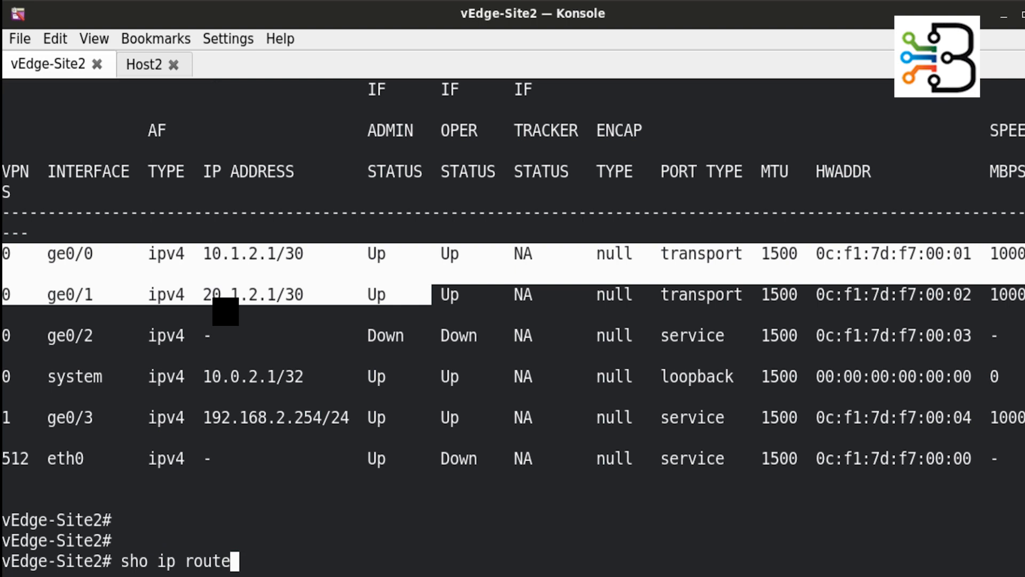
key(Return)
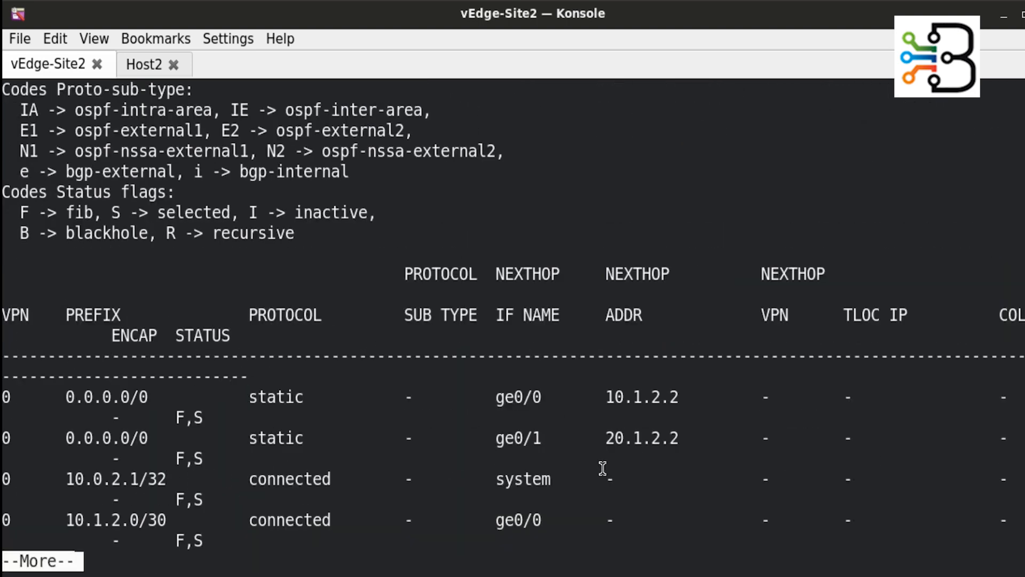
drag(697, 438, 5, 398)
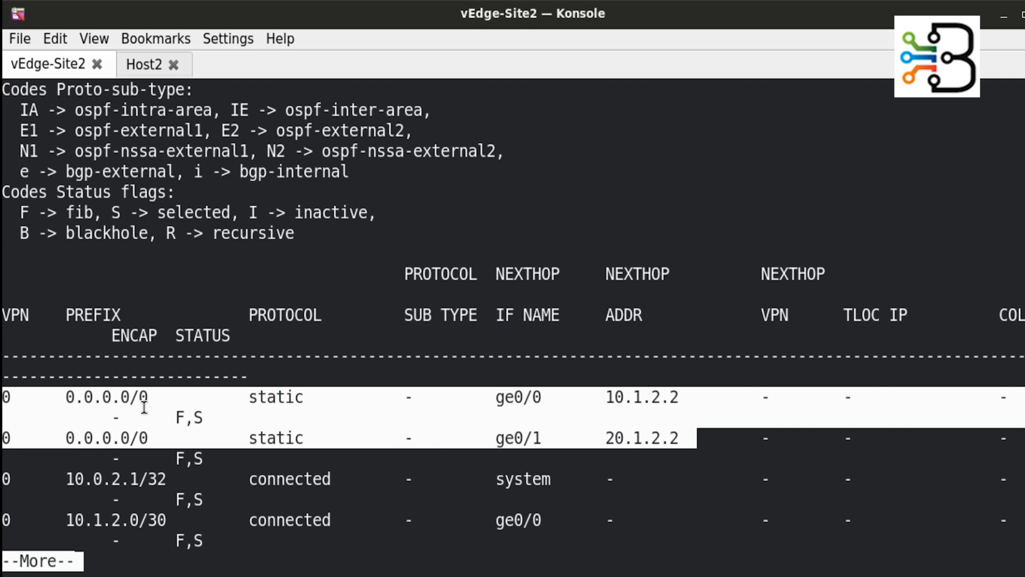
Switch to the Paint diagram and draw a dark blue arrow from vEdge 2's VPN0 to a handwritten "Underlay" label.
key(alt+Tab)
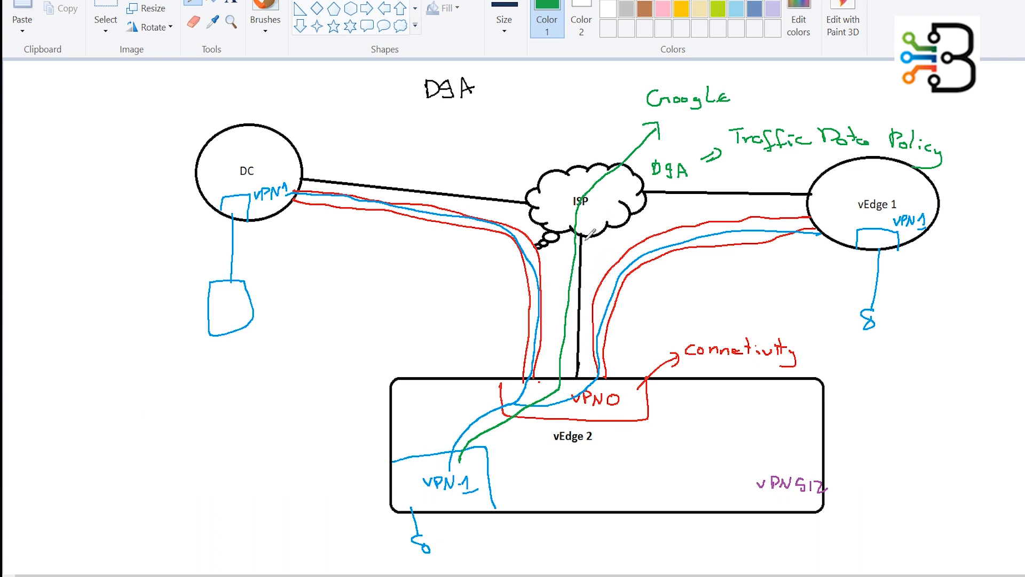
mouse_move(577, 382)
mouse_down()
mouse_move(665, 346)
mouse_move(777, 330)
mouse_move(852, 361)
mouse_move(834, 367)
mouse_move(924, 369)
mouse_move(958, 377)
mouse_move(964, 391)
mouse_up()
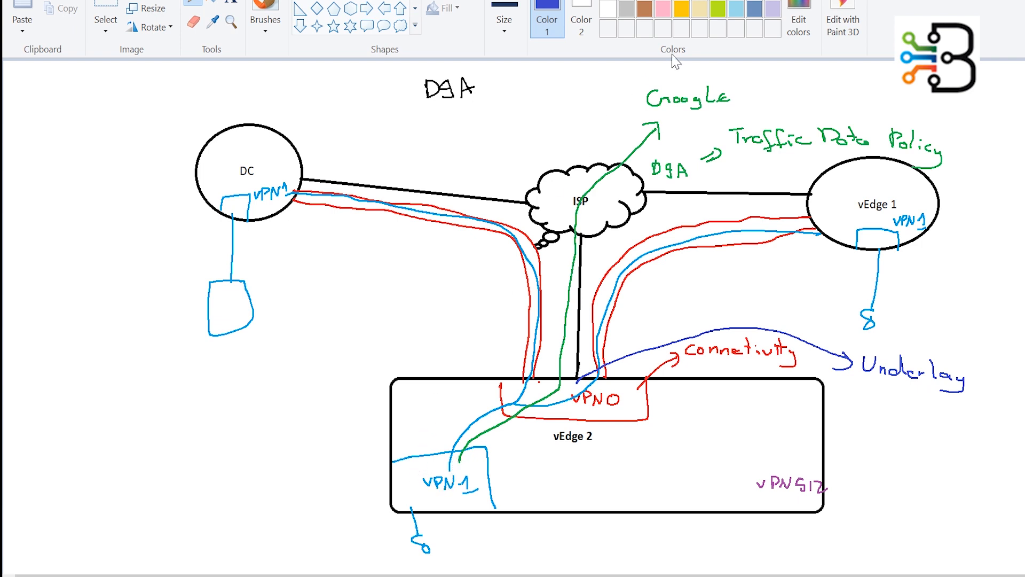
Pick another pen colour and draw a handwritten annotation leading out from vEdge 2's VPN1 box.
click(771, 2)
drag(408, 482, 340, 500)
mouse_move(209, 428)
mouse_down()
mouse_move(309, 429)
mouse_move(251, 473)
mouse_move(245, 467)
mouse_up()
drag(246, 463, 299, 472)
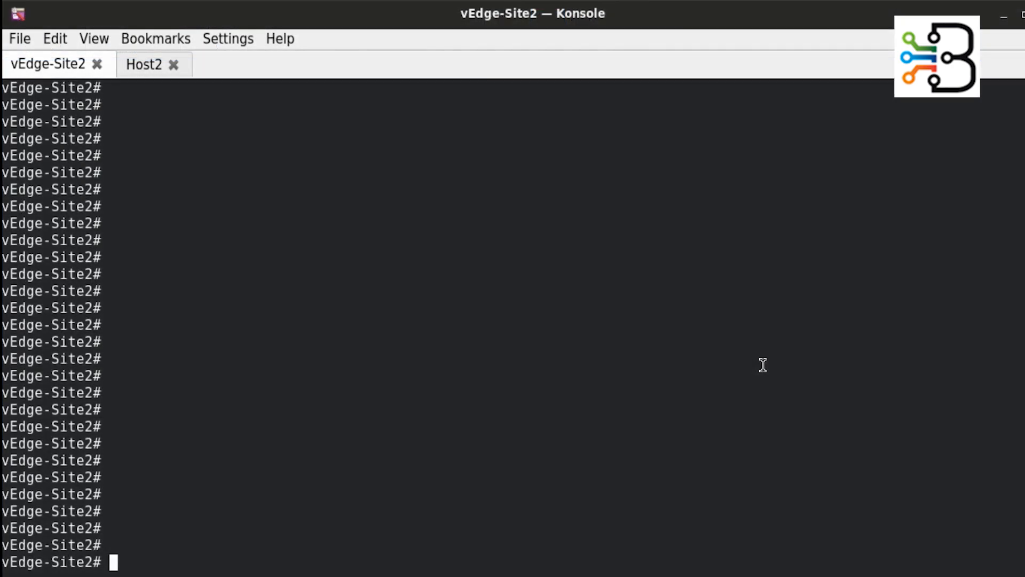
In the vEdge-Site2 console, run "show ip routes" and page to the end of the routing table.
text(show ip route)
key(Tab)
key(Return)
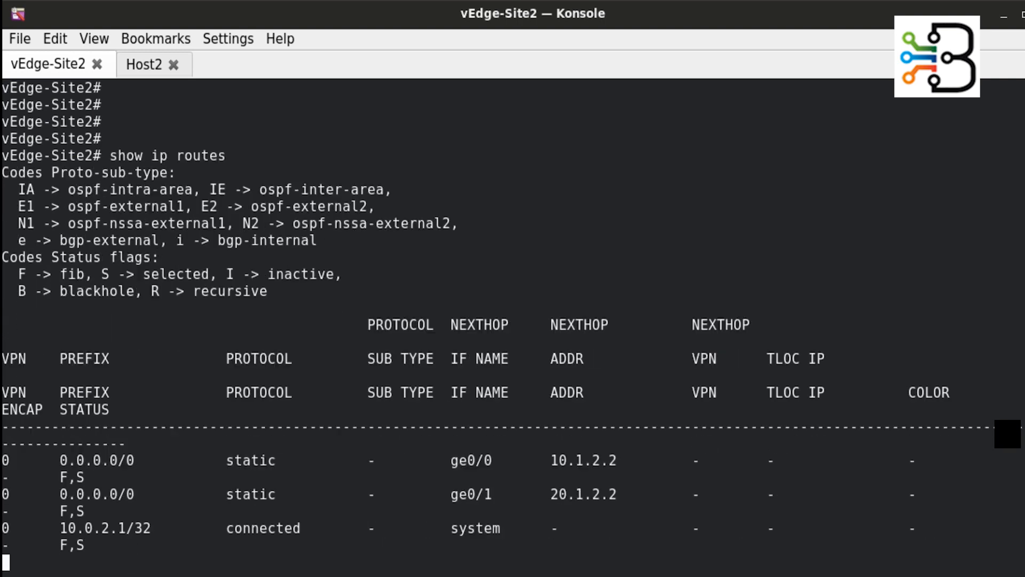
key(space)
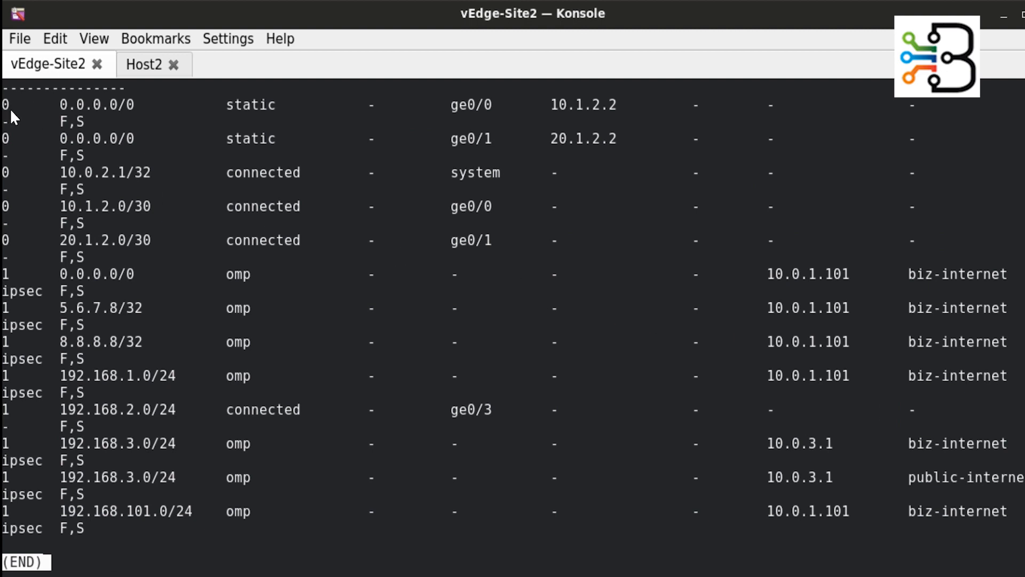
Highlight the VPN 0 static default routes and the VPN 1 OMP default route, and exit the route listing.
drag(5, 101, 120, 155)
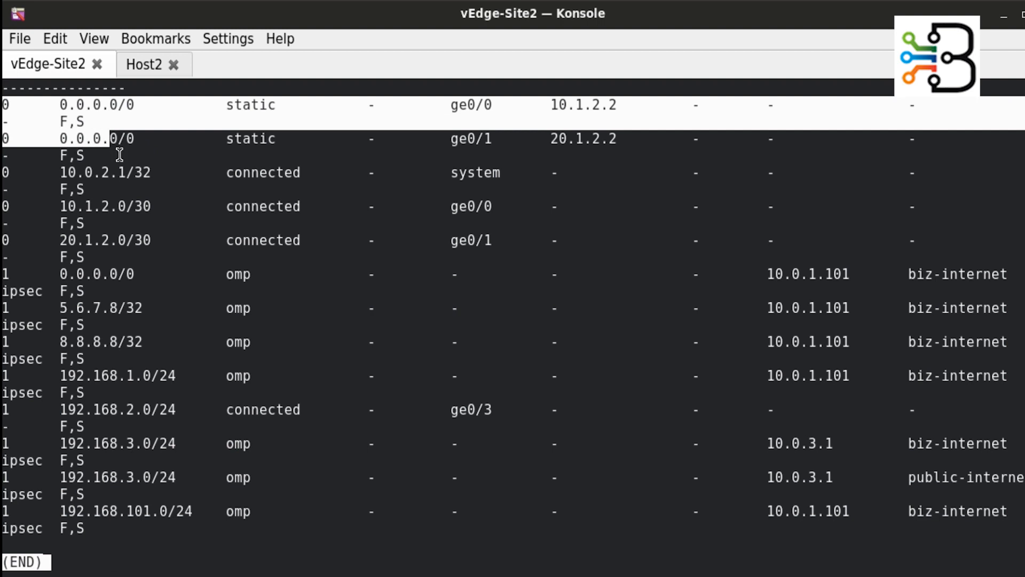
scroll(119, 155, up, 2)
drag(9, 134, 349, 248)
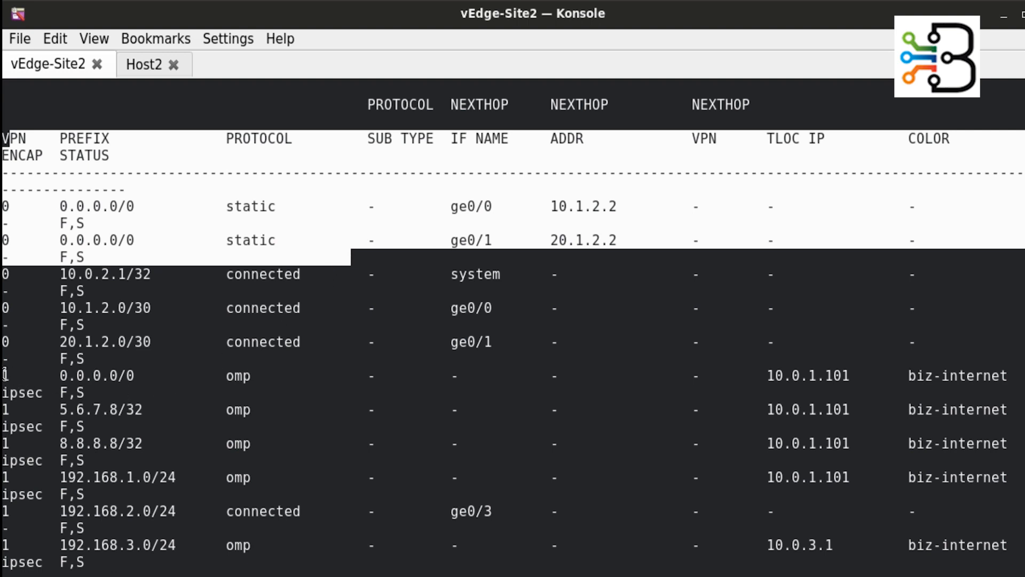
drag(6, 375, 335, 385)
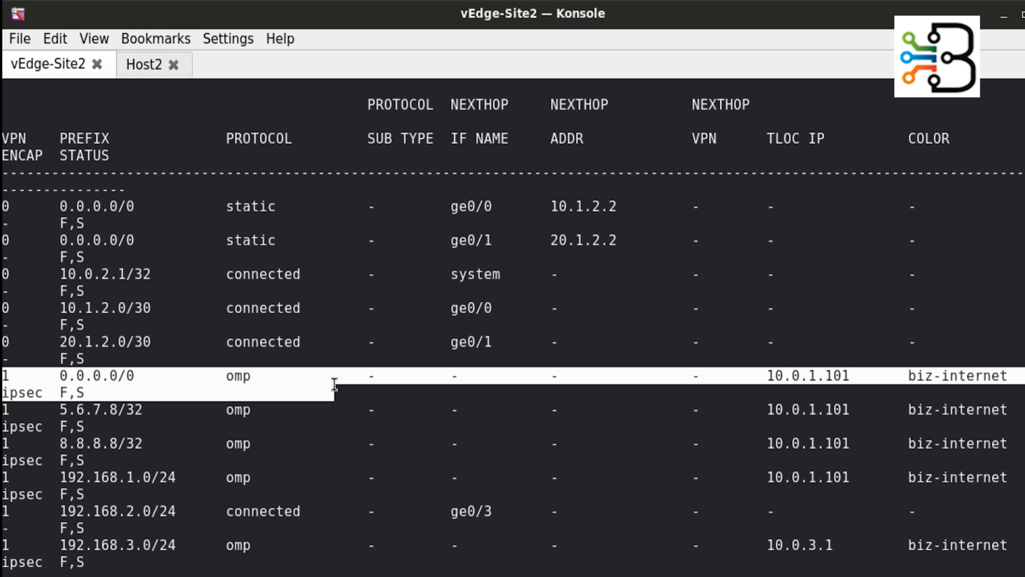
drag(10, 376, 153, 376)
key(ctrl+c)
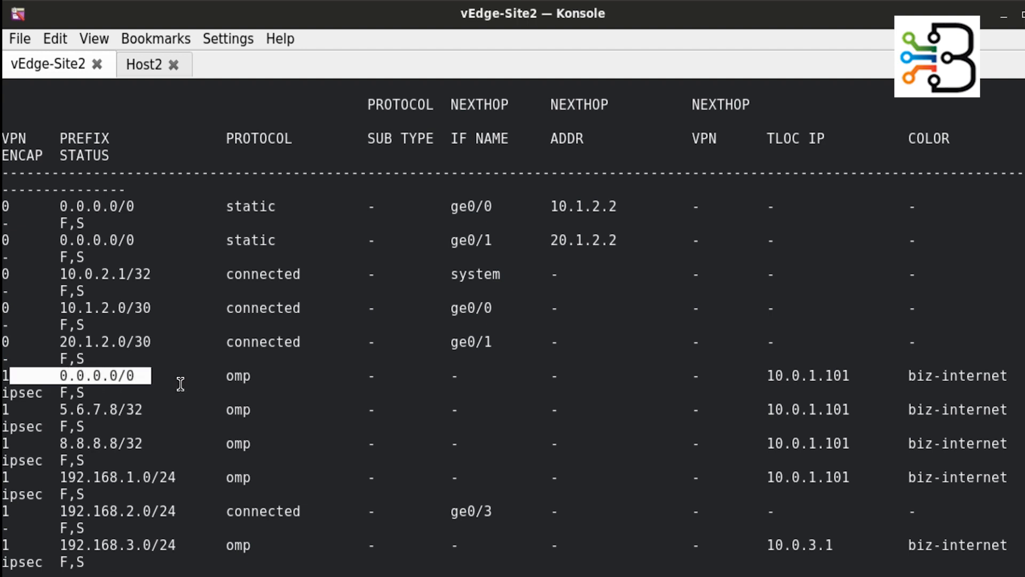
scroll(180, 384, down, 1)
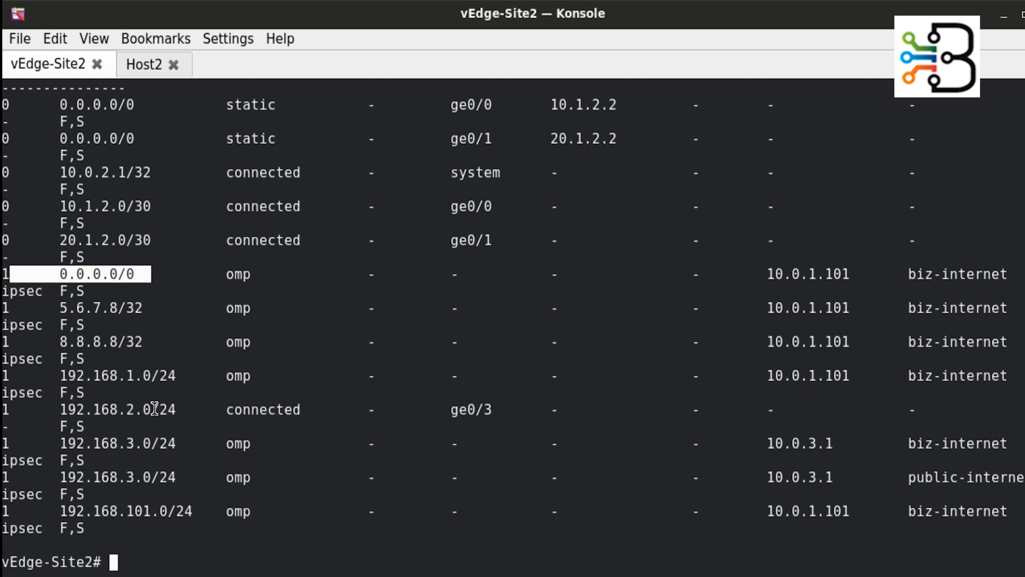
Run "show omp routes 0.0.0.0/0" using the prefix copied from the table, and highlight the route's site-id attribute.
text(show omp )
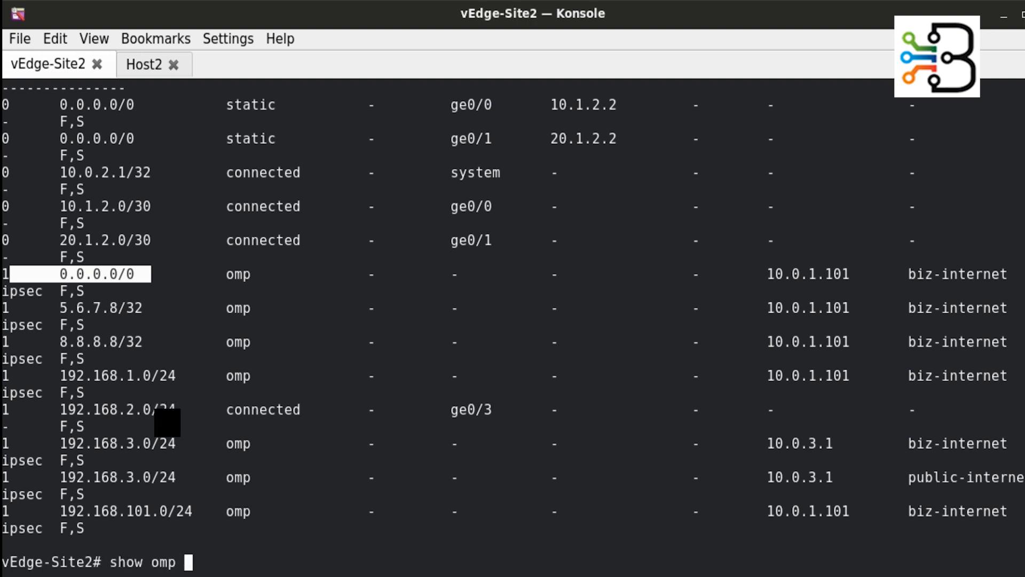
text(routes)
click(133, 281)
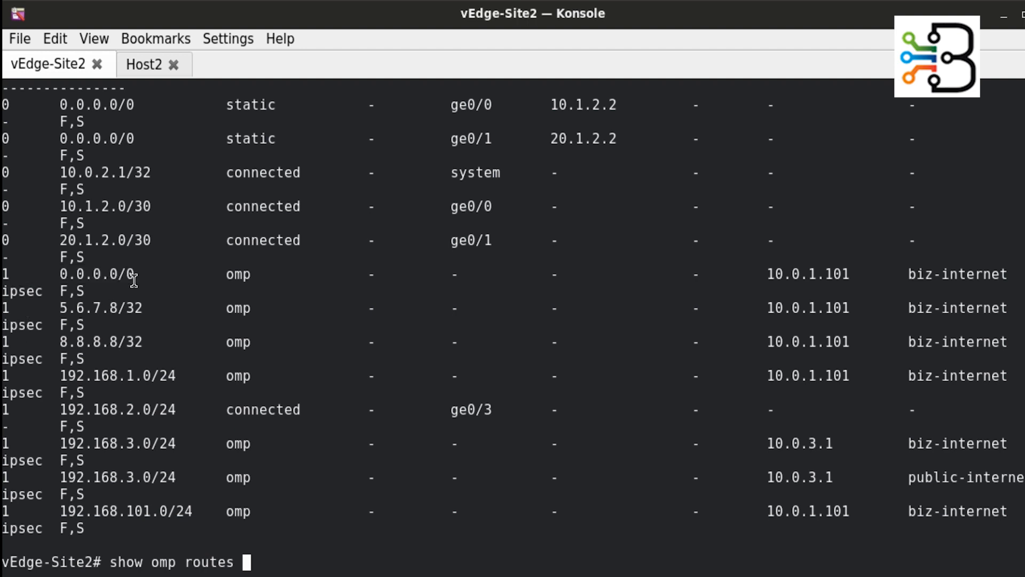
double_click(70, 276)
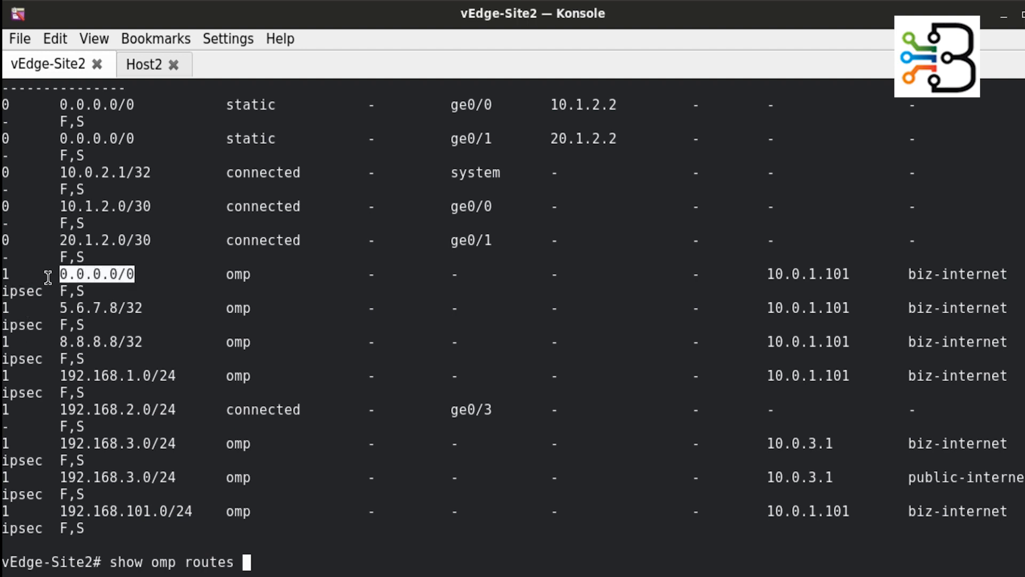
middle_click(55, 292)
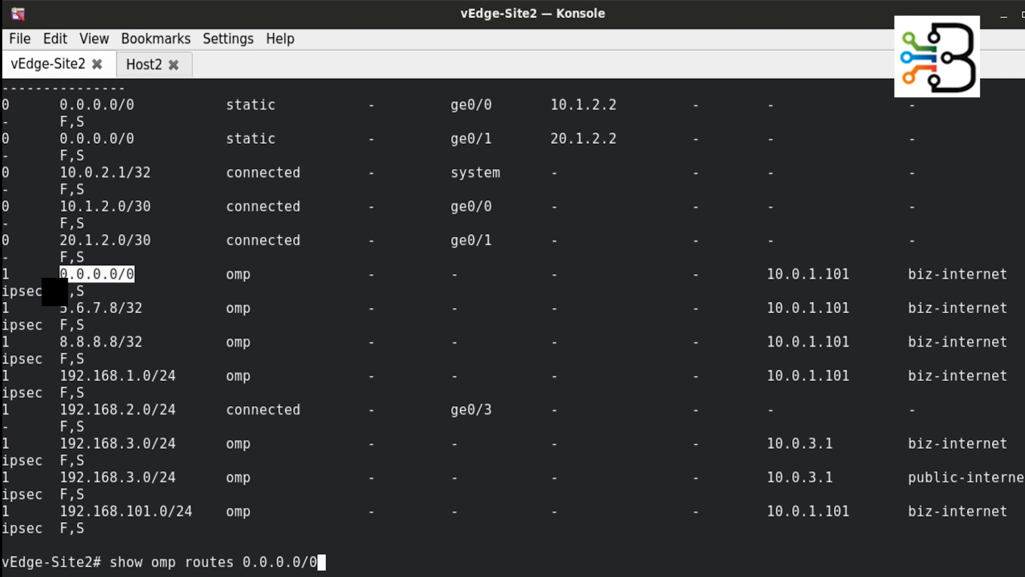
key(Return)
key(space)
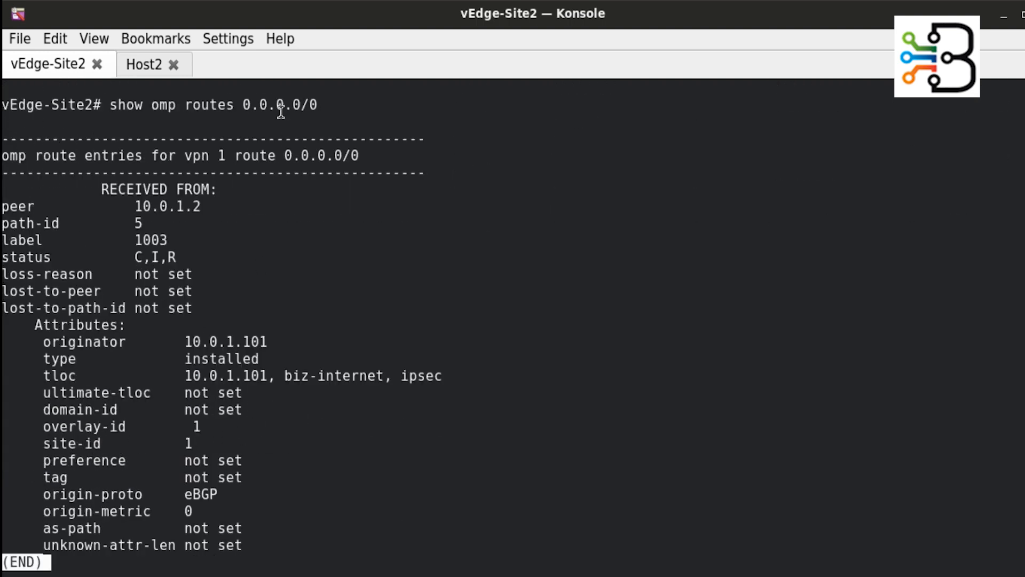
drag(60, 444, 216, 448)
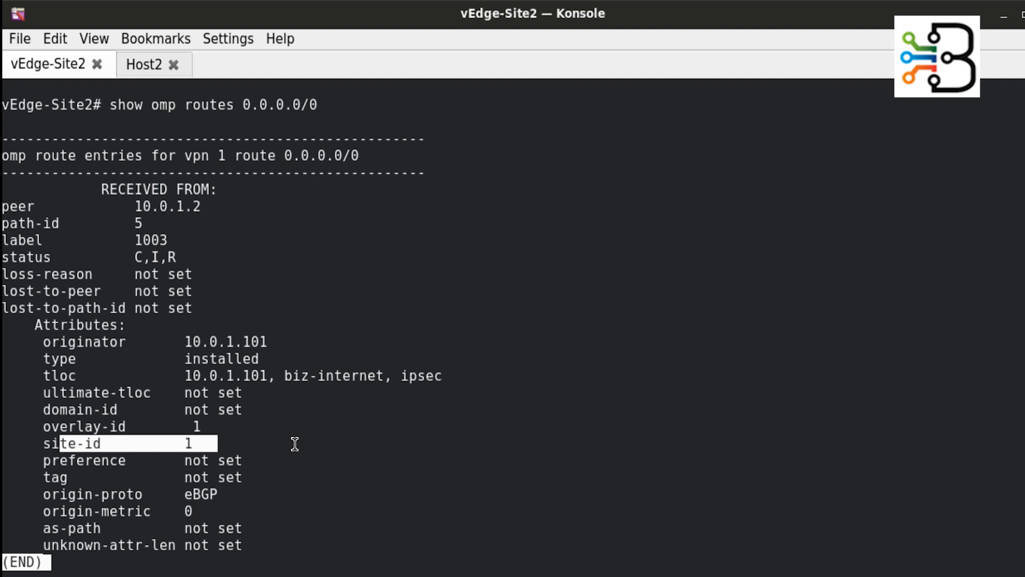
In the Host2 console, rerun "traceroute 8.8.8.8" and highlight the addresses of the first two hops.
click(144, 69)
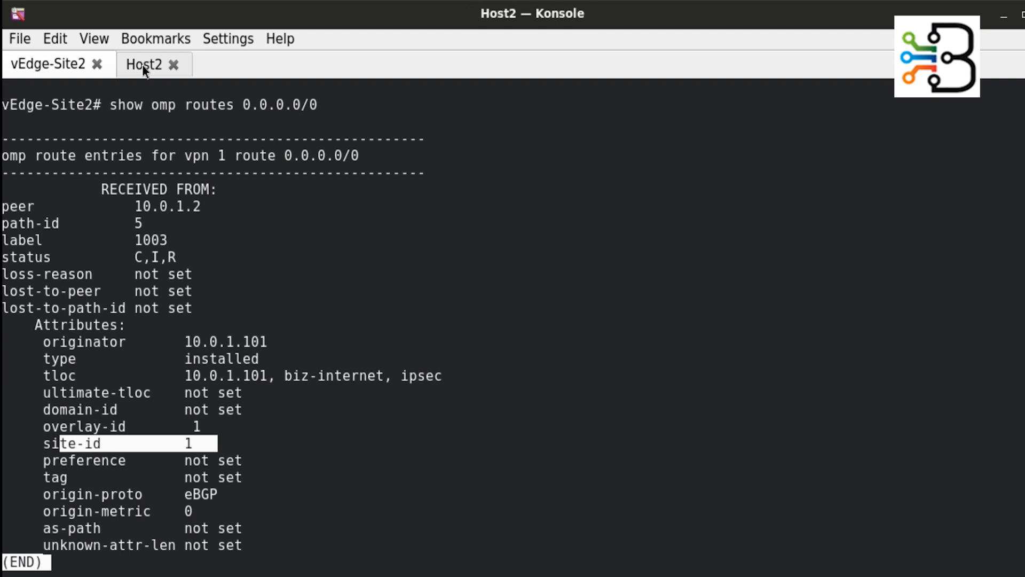
key(Return)
key(Return)
key(Return)
key(Return)
key(Up)
key(Return)
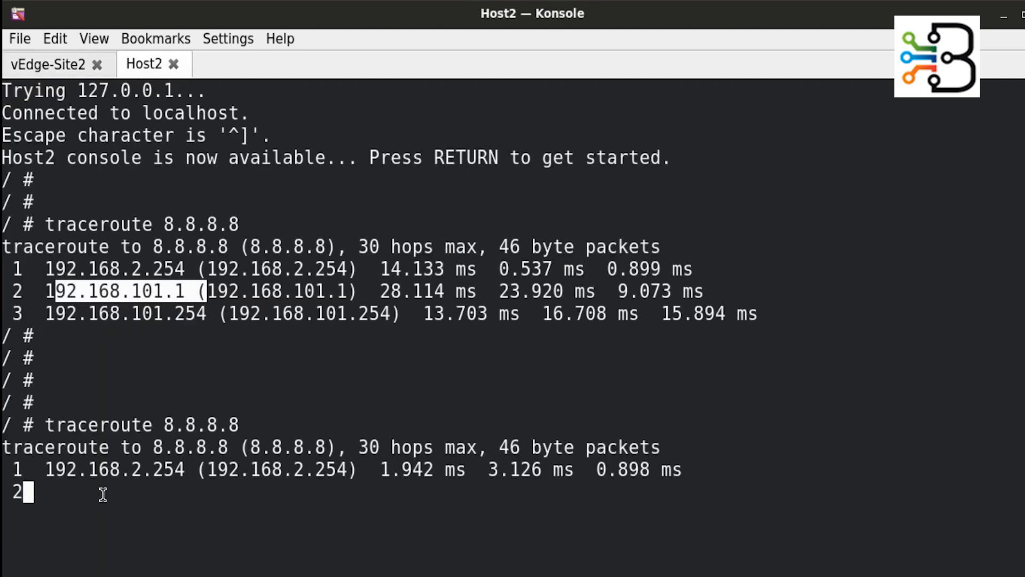
drag(49, 468, 181, 469)
drag(35, 491, 185, 496)
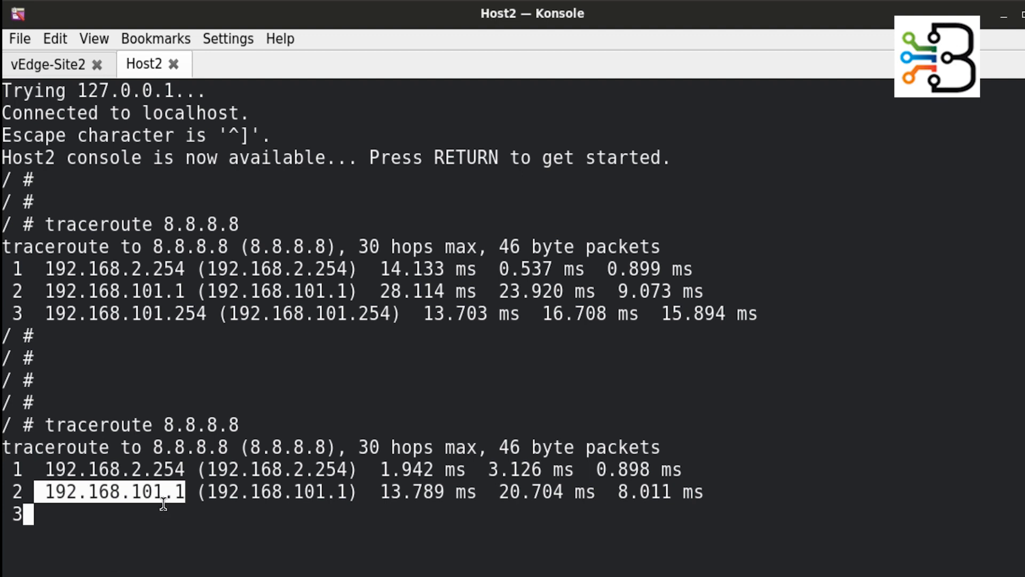
Return to the vEdge-Site2 session and exit the OMP route output to a fresh prompt.
click(52, 65)
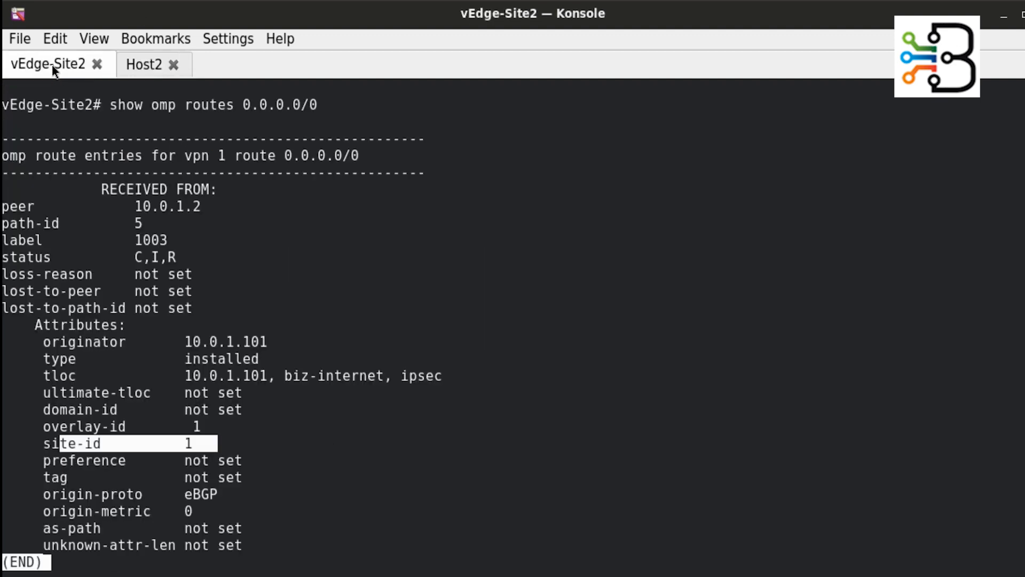
key(q)
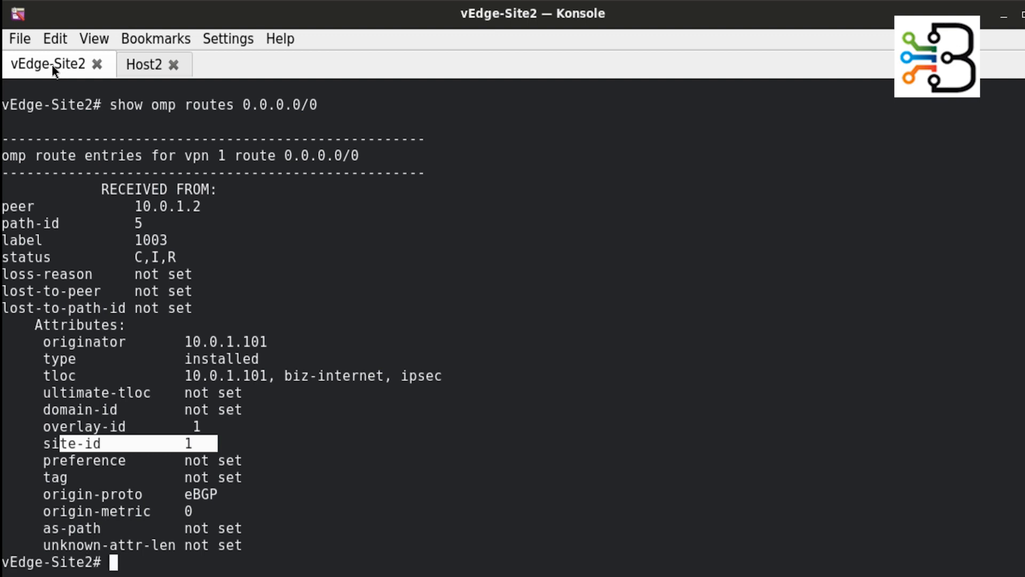
key(Return)
key(Return)
key(Return)
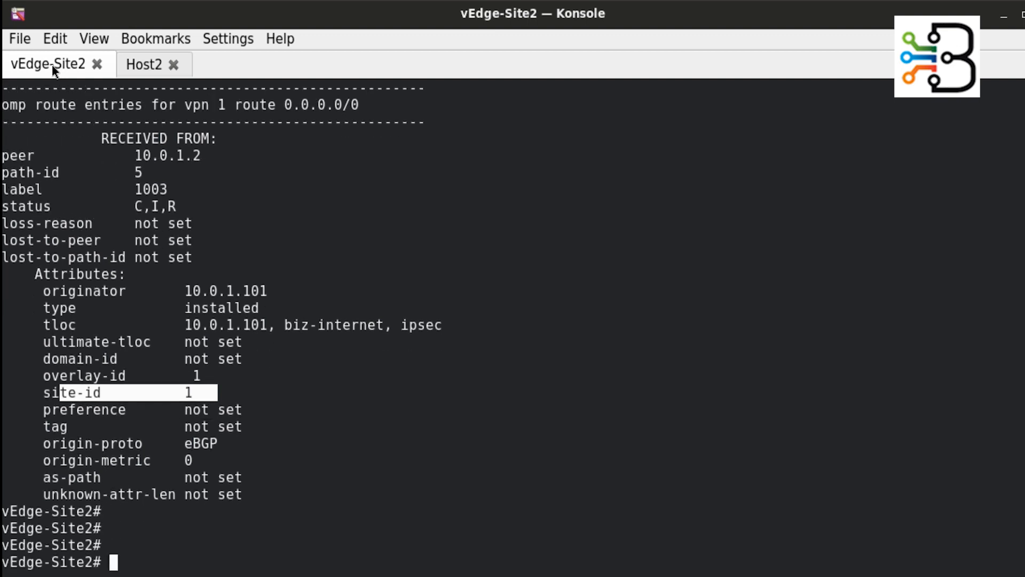
Run "show ip routes" on vEdge-Site2 and page through to the end of the listing.
text(show )
text(omp)
key(BackSpace)
key(BackSpace)
key(BackSpace)
key(BackSpace)
text(ip )
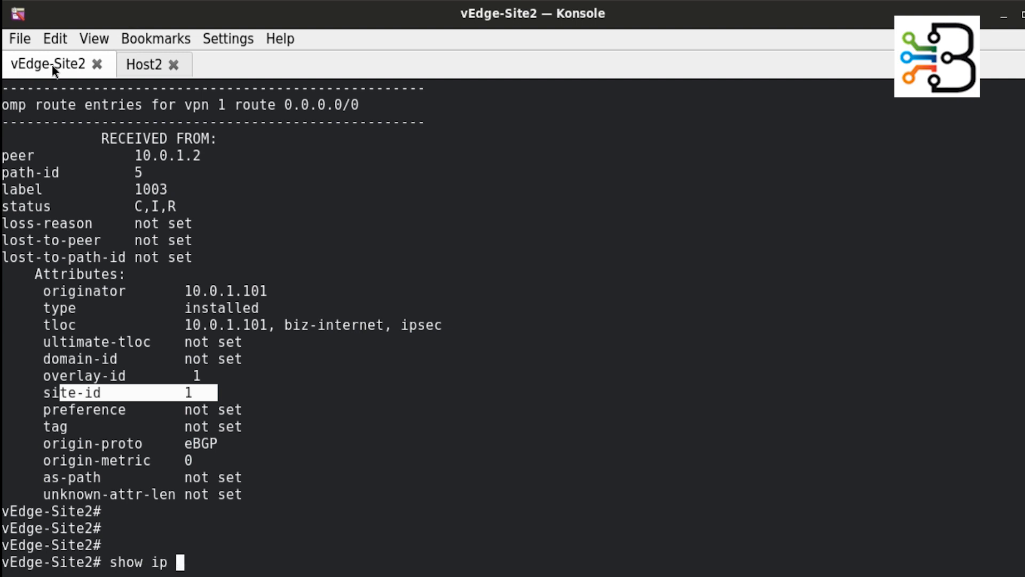
text(routes)
key(Return)
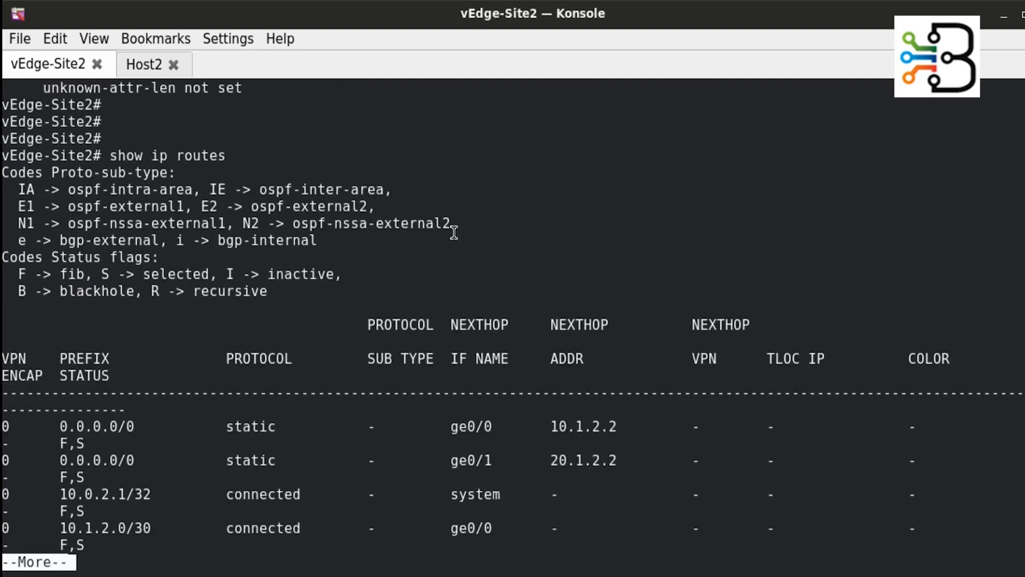
key(space)
key(q)
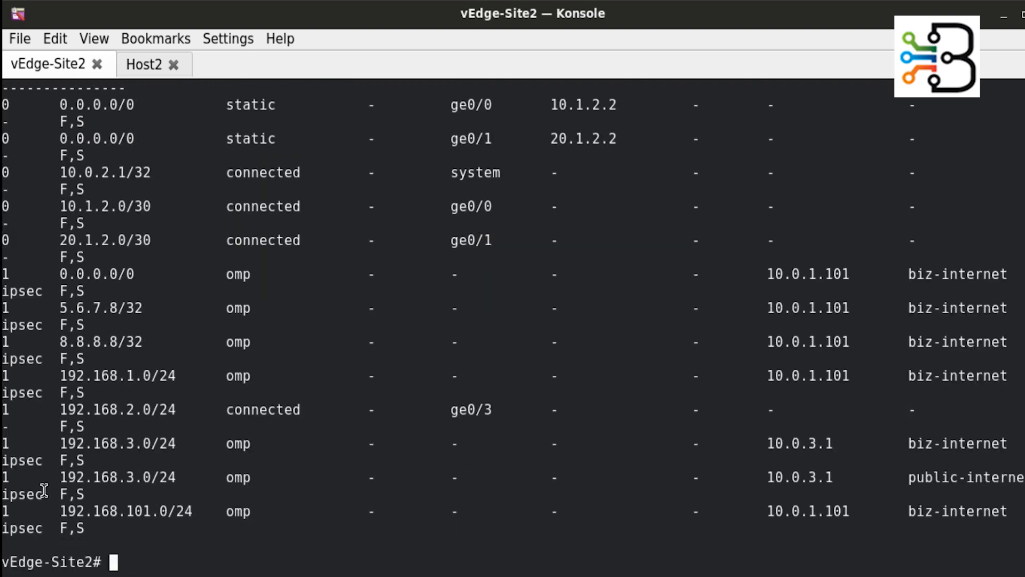
Highlight the VPN 1 OMP route for 192.168.101.0/24 in the routing table.
drag(53, 512, 180, 512)
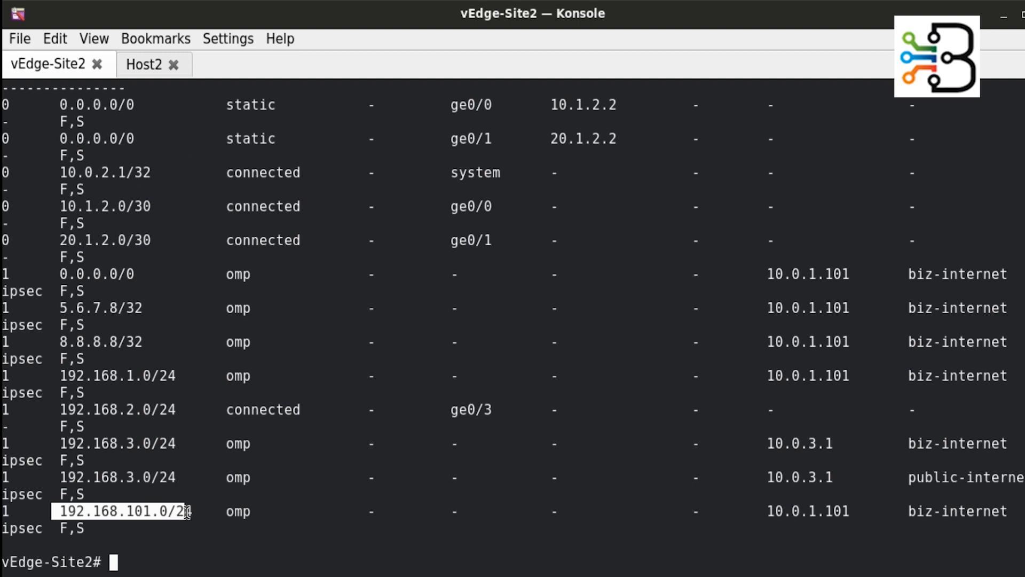
drag(3, 512, 68, 513)
drag(172, 530, 244, 512)
Run "show omp routes 192.168.101.0/24" and highlight the route's site-id attribute.
text(sho)
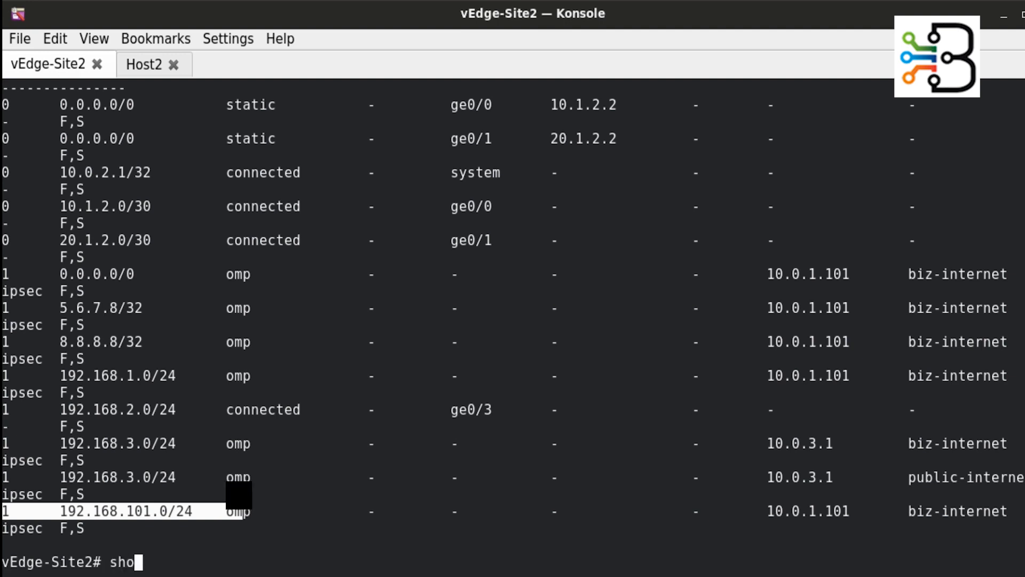
text(w omp routes )
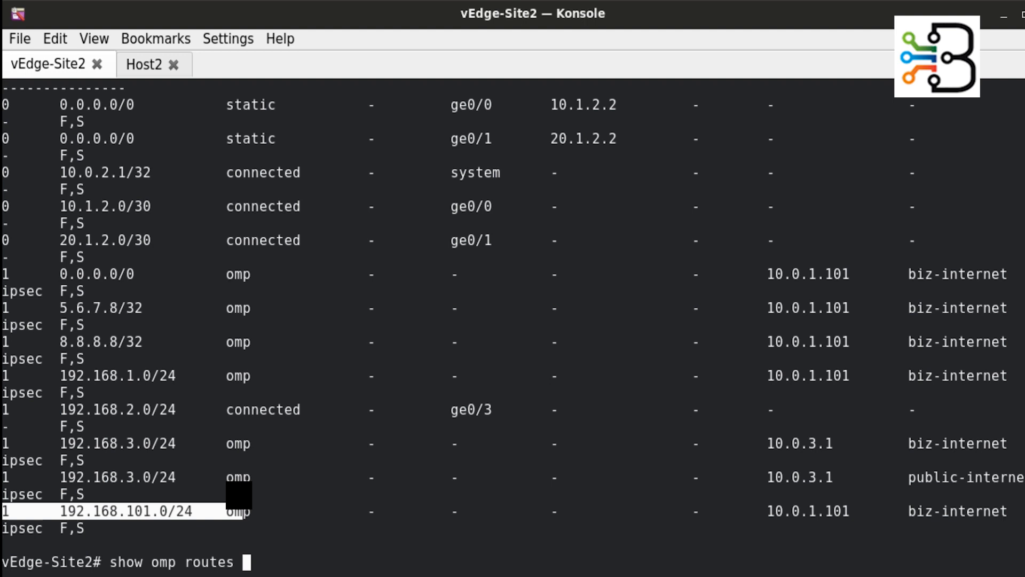
text(192.168.101.0/24)
key(Return)
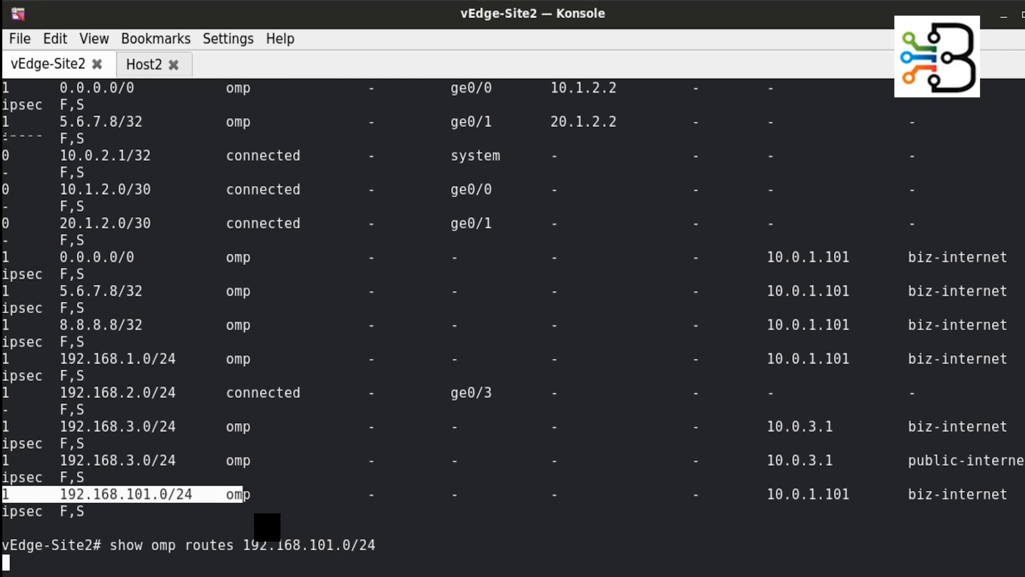
key(space)
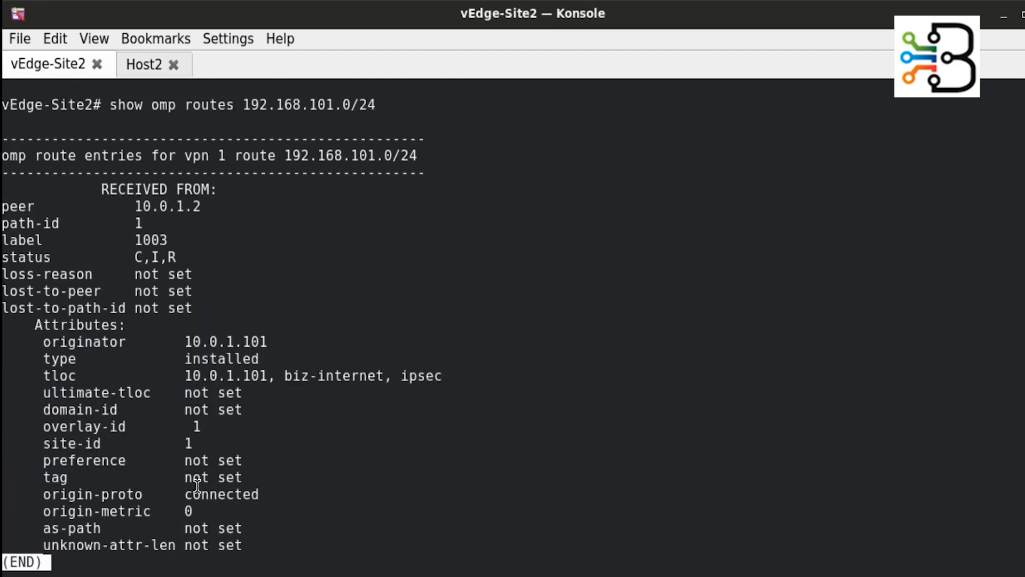
drag(52, 444, 218, 447)
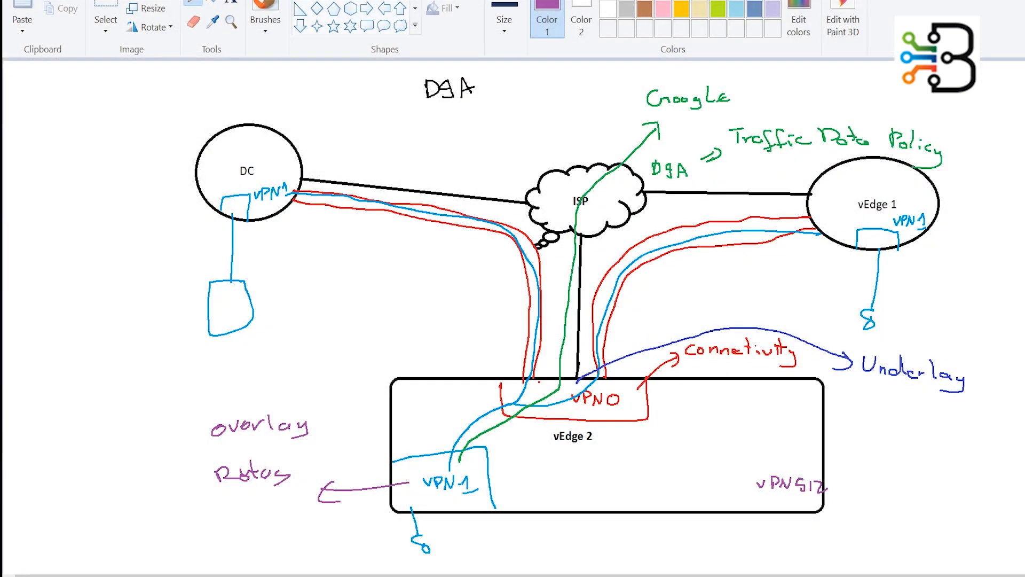
On the Paint diagram, draw a red arrow from the VPN0 box and handwrite "Control policy" beside it.
click(663, 2)
click(643, 409)
drag(647, 409, 662, 408)
mouse_move(648, 416)
mouse_down()
mouse_move(662, 414)
mouse_move(662, 425)
mouse_up()
mouse_move(699, 405)
mouse_down()
mouse_move(706, 418)
mouse_move(748, 412)
mouse_move(761, 399)
mouse_move(785, 423)
mouse_move(809, 396)
mouse_move(826, 410)
mouse_move(829, 433)
mouse_move(819, 436)
mouse_up()
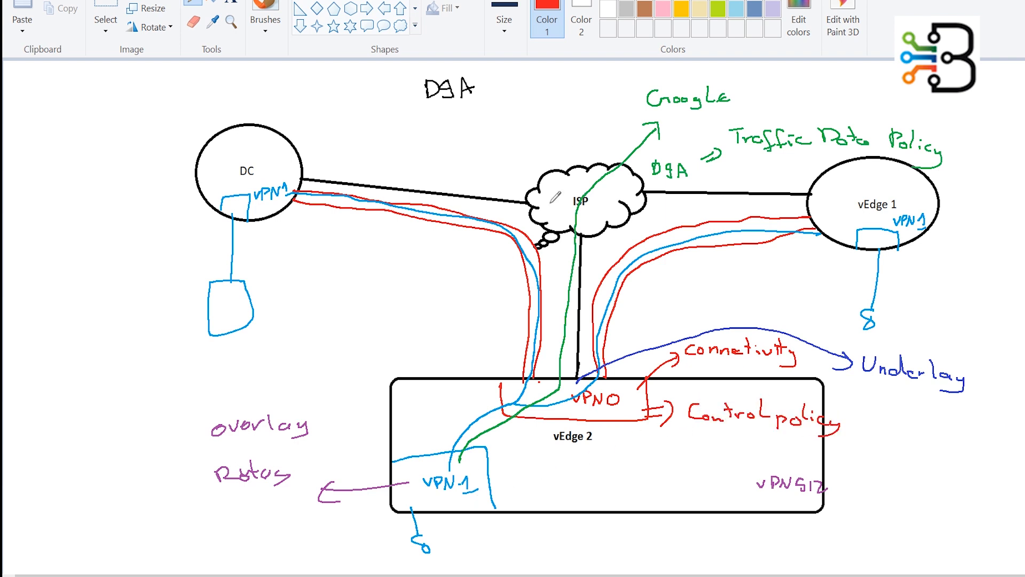
Draw a light blue arrow from the VPN1 box, handwrite "Data traffic Policy" beside it, and add a tick above the text.
click(737, 6)
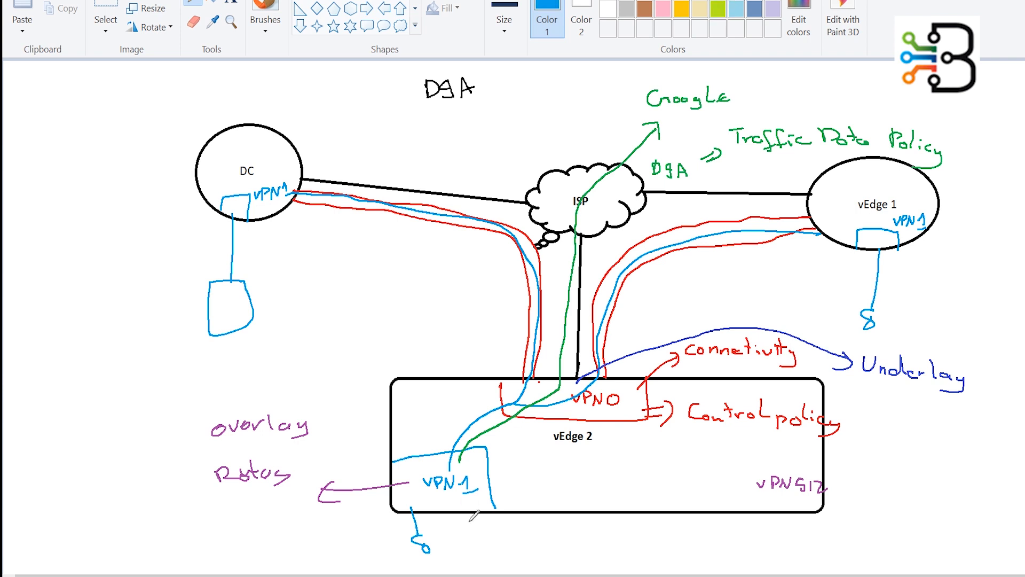
mouse_move(484, 495)
mouse_down()
mouse_move(524, 474)
mouse_move(628, 489)
mouse_move(636, 480)
mouse_move(673, 490)
mouse_move(705, 481)
mouse_move(744, 494)
mouse_move(729, 515)
mouse_up()
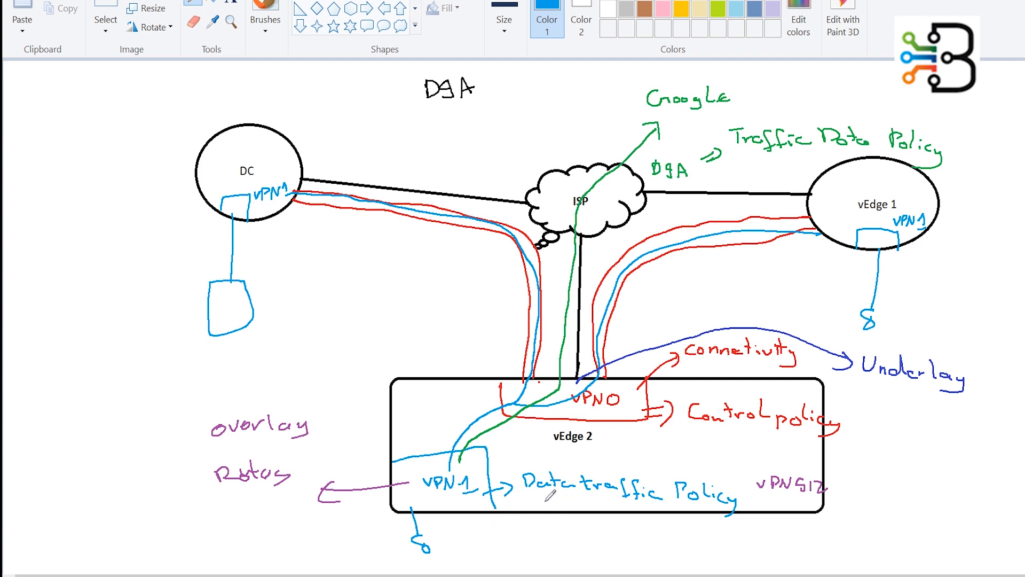
drag(592, 469, 612, 466)
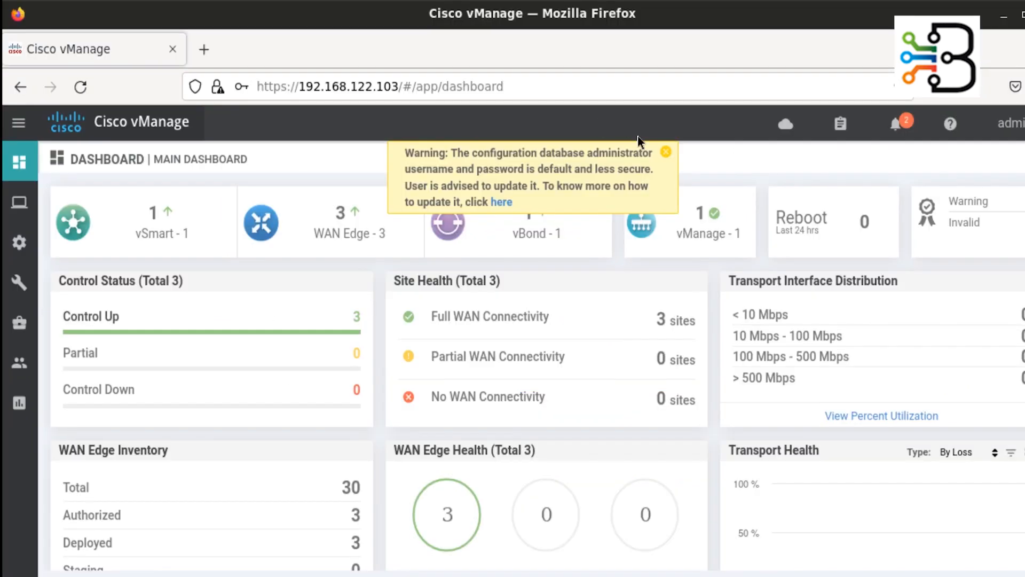
In Cisco vManage, dismiss the default-password warning and start adding a new centralized policy from the policies configuration.
double_click(667, 152)
mouse_move(24, 282)
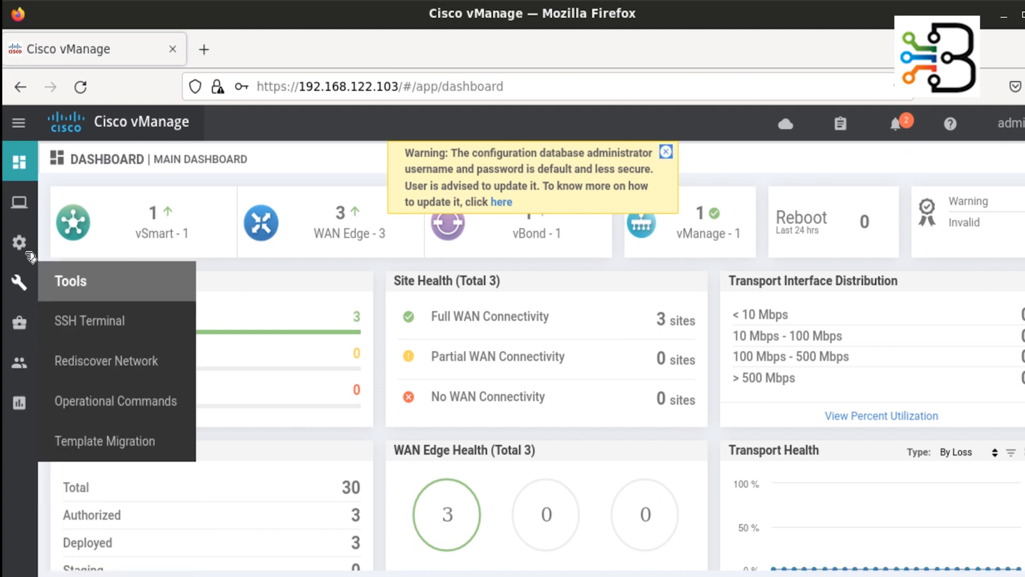
mouse_move(26, 251)
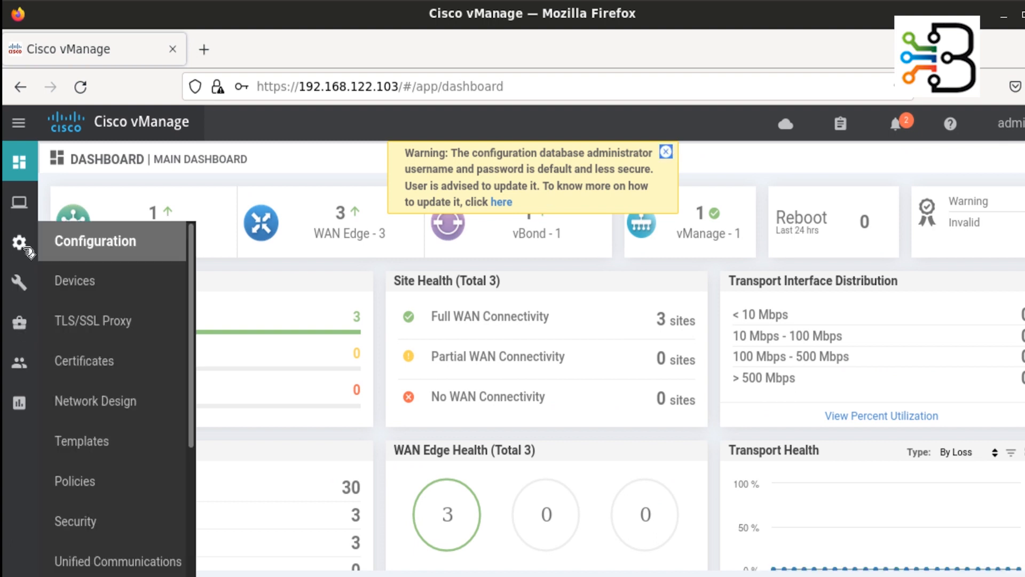
click(104, 483)
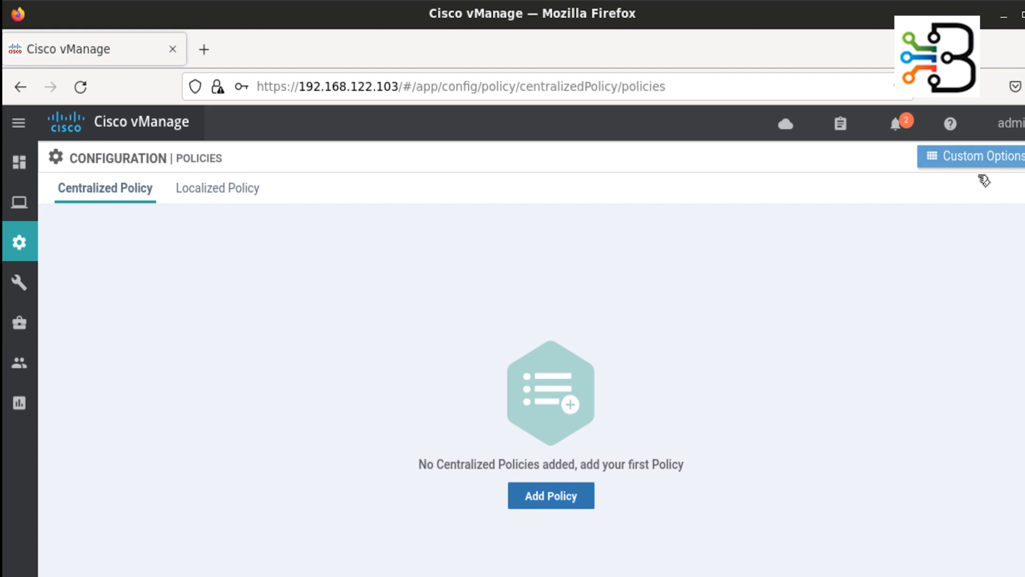
click(549, 502)
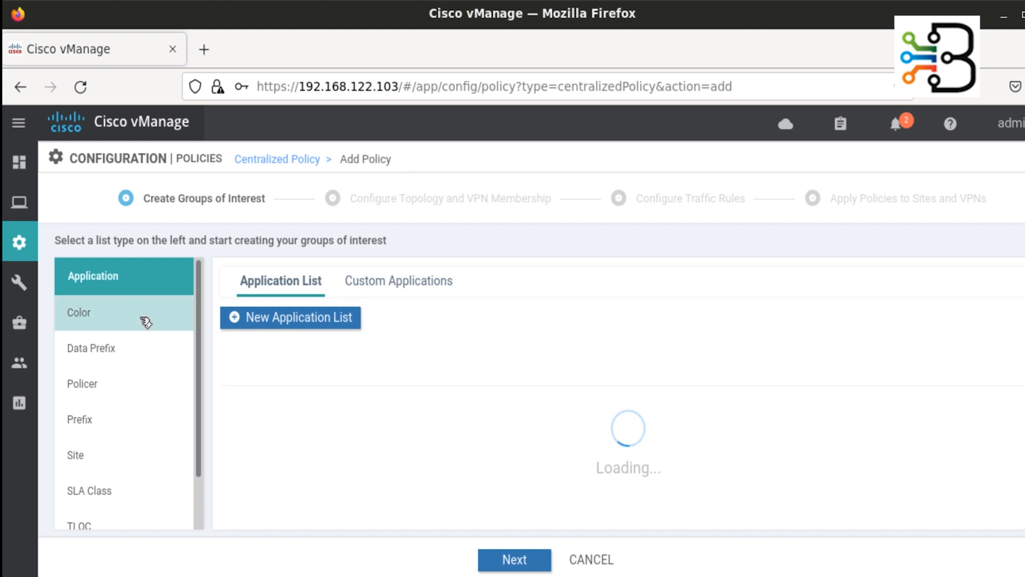
Create an IPv4 data prefix list named RFC1918 with 192.168.0.0/16, 10.0.0.0/8 and 172.16.0.0/12.
click(137, 354)
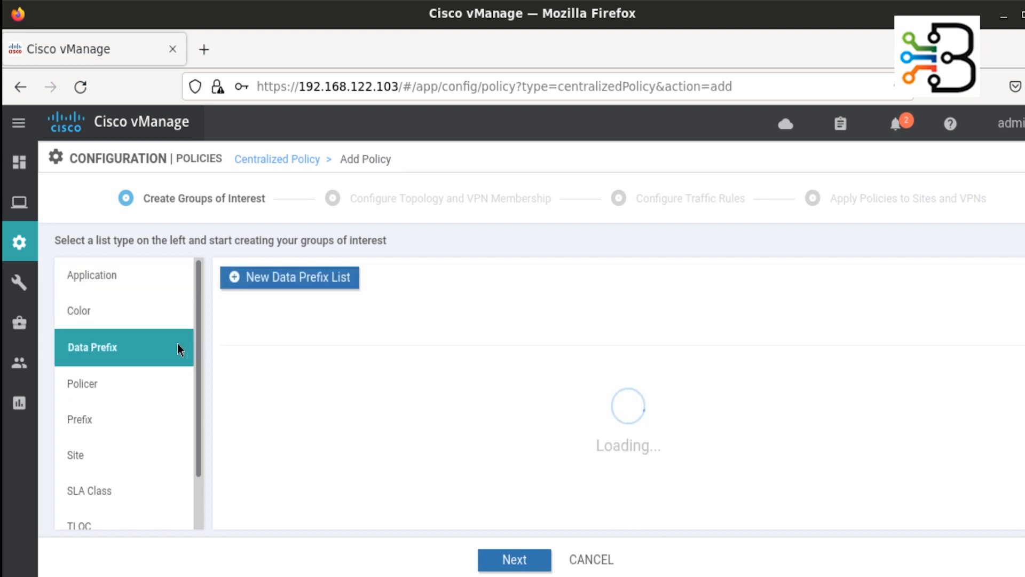
click(302, 278)
click(299, 340)
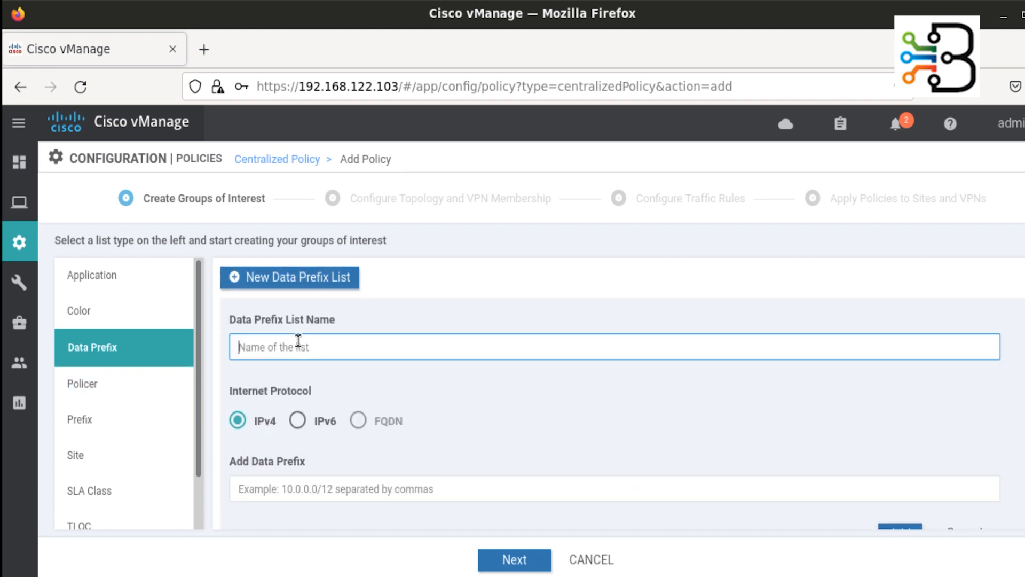
text(RFC1918)
click(261, 487)
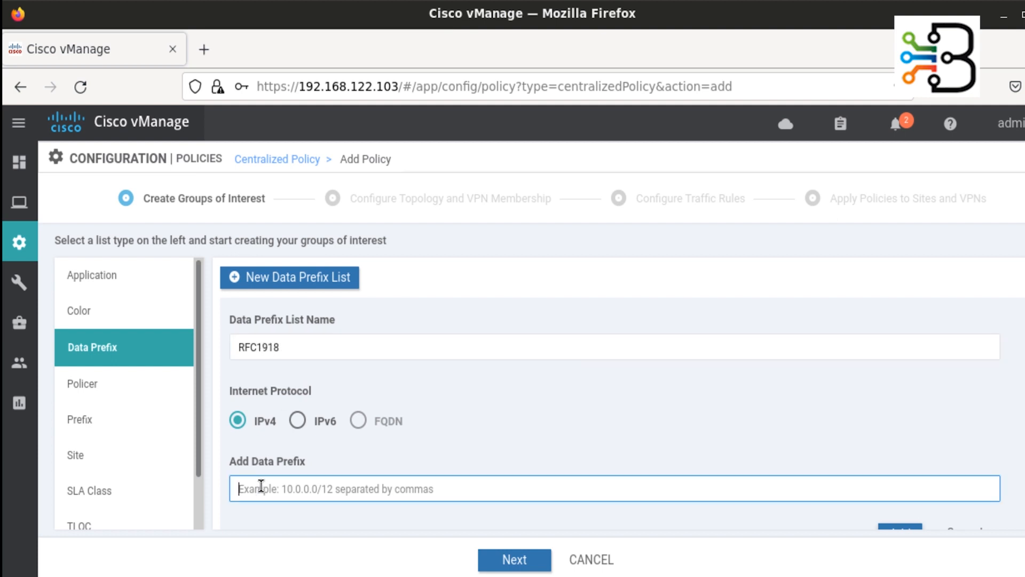
text(192.)
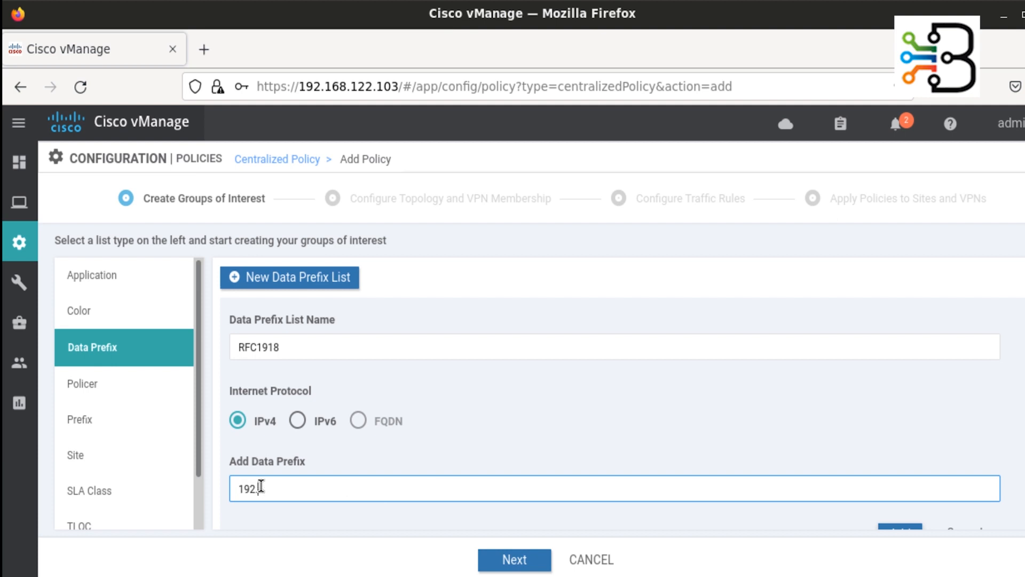
text(168.0.0/16,10.0.0.0/8)
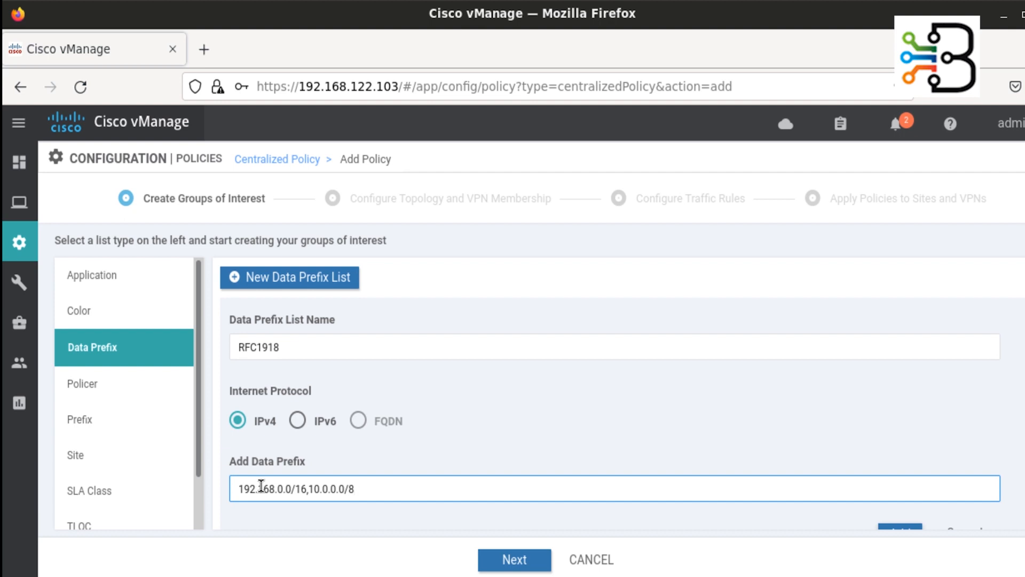
text(,17)
text(16.0.0/12)
scroll(126, 480, down, 2)
Create a VPN list named Service_VPN containing VPN 1.
click(126, 518)
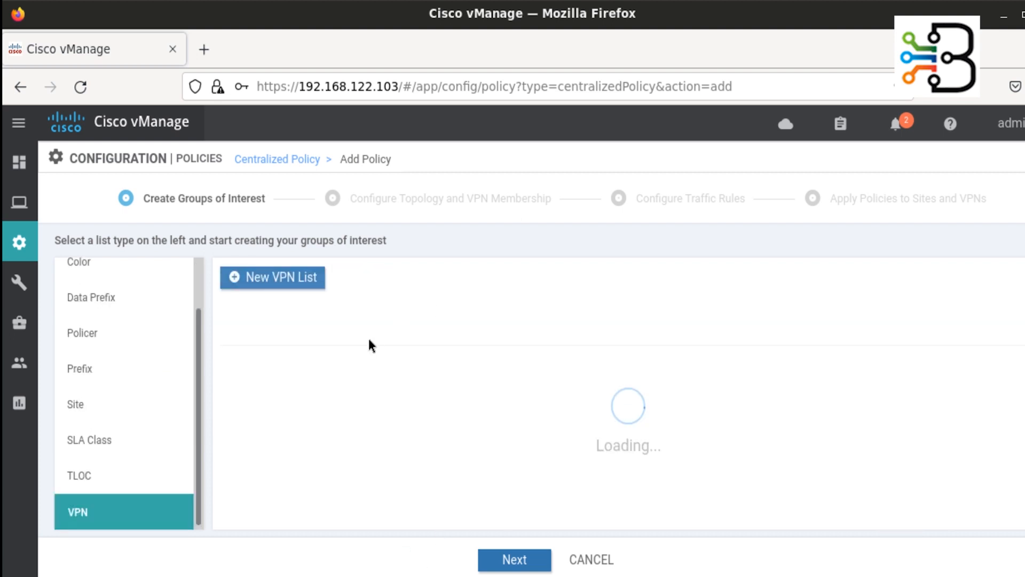
click(303, 285)
click(323, 341)
text(vi)
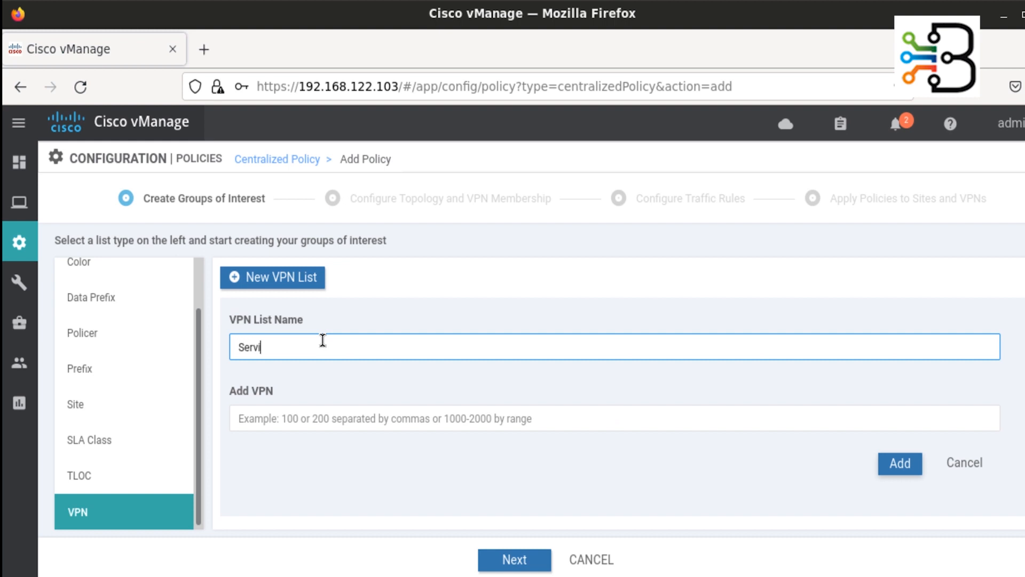
text(ce_VPN)
click(285, 411)
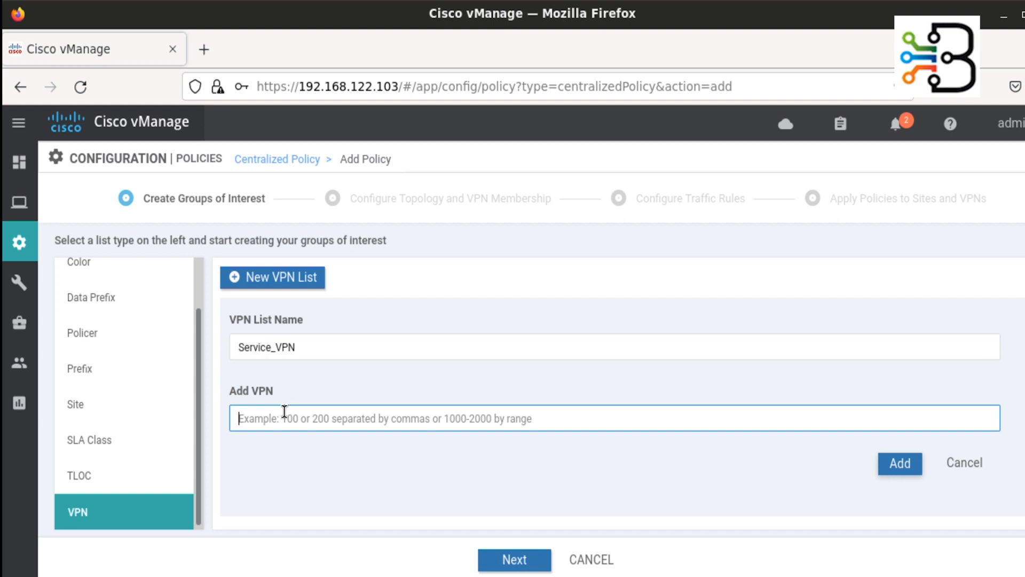
text(1)
click(844, 473)
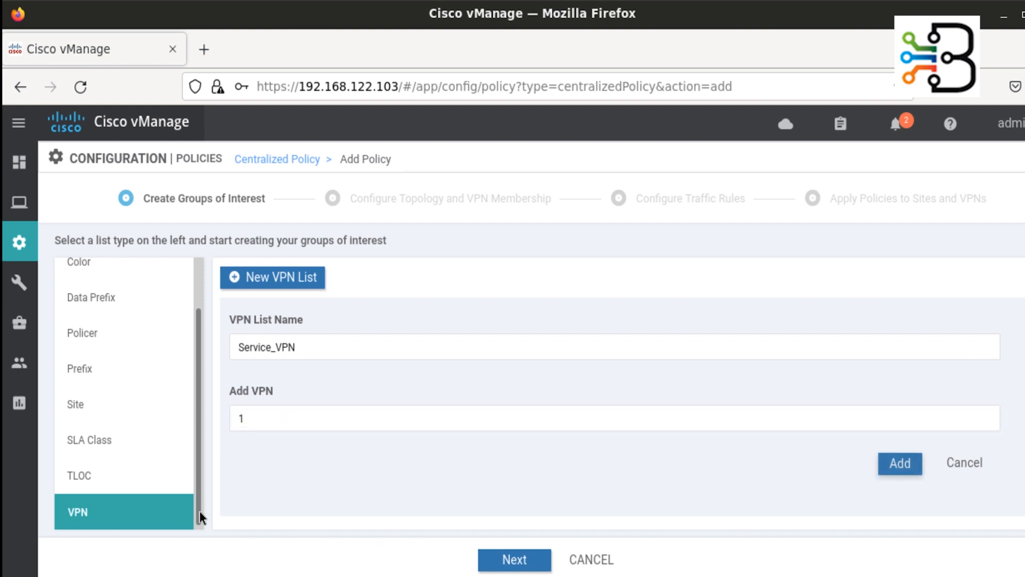
Create a site list named Site_2 containing site 2.
click(115, 405)
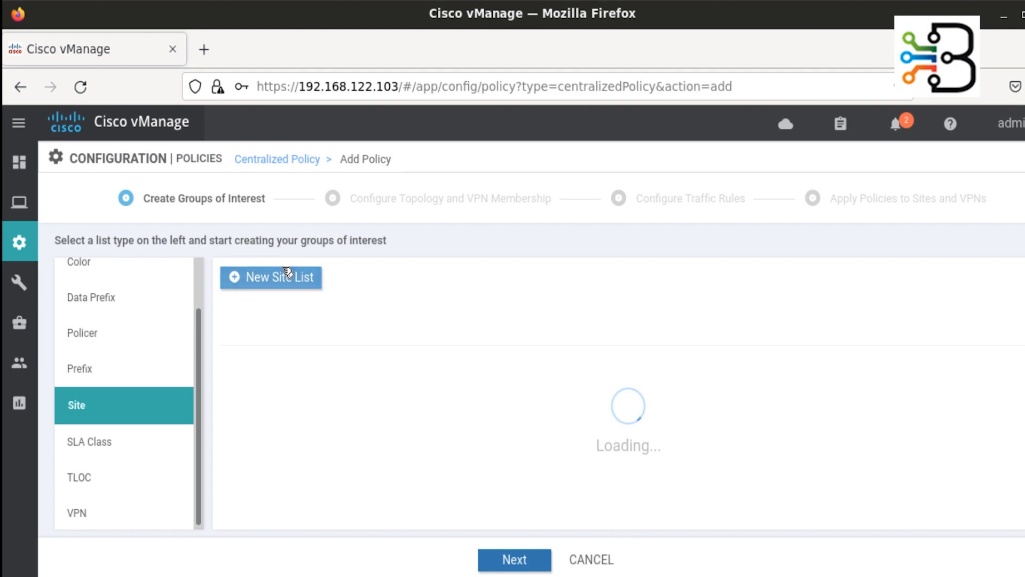
click(286, 275)
click(293, 344)
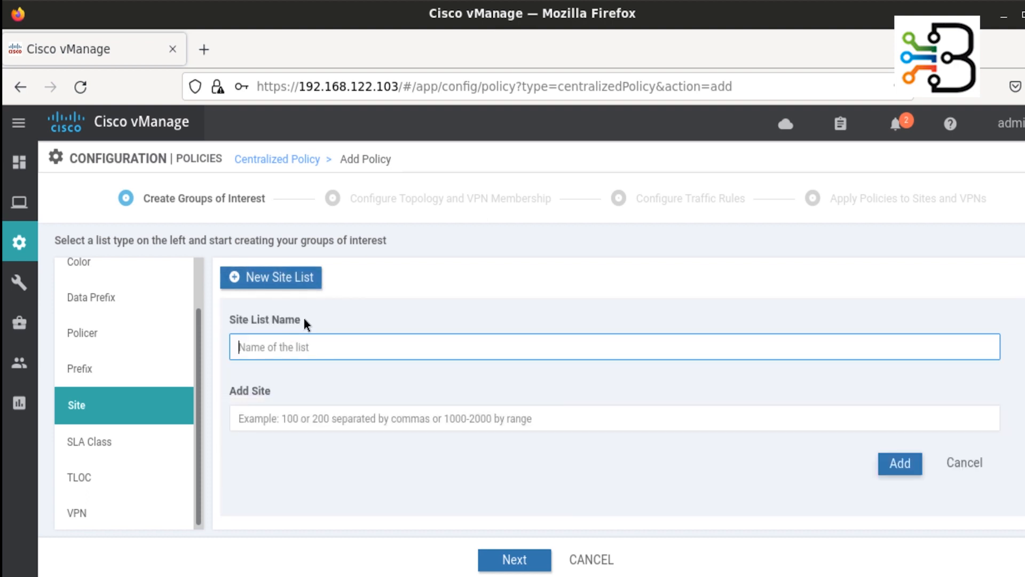
text(Site_2)
click(304, 411)
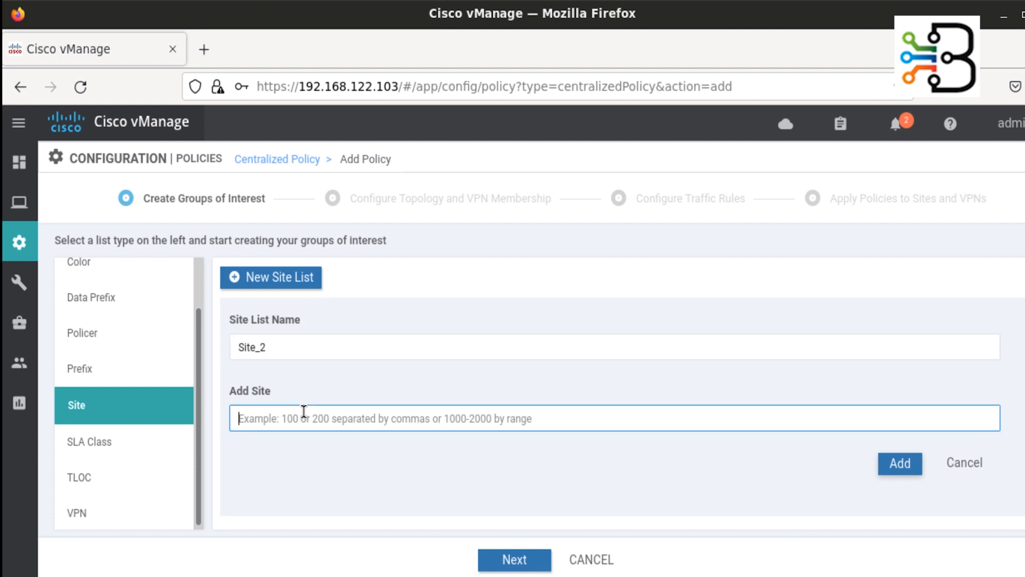
text(2)
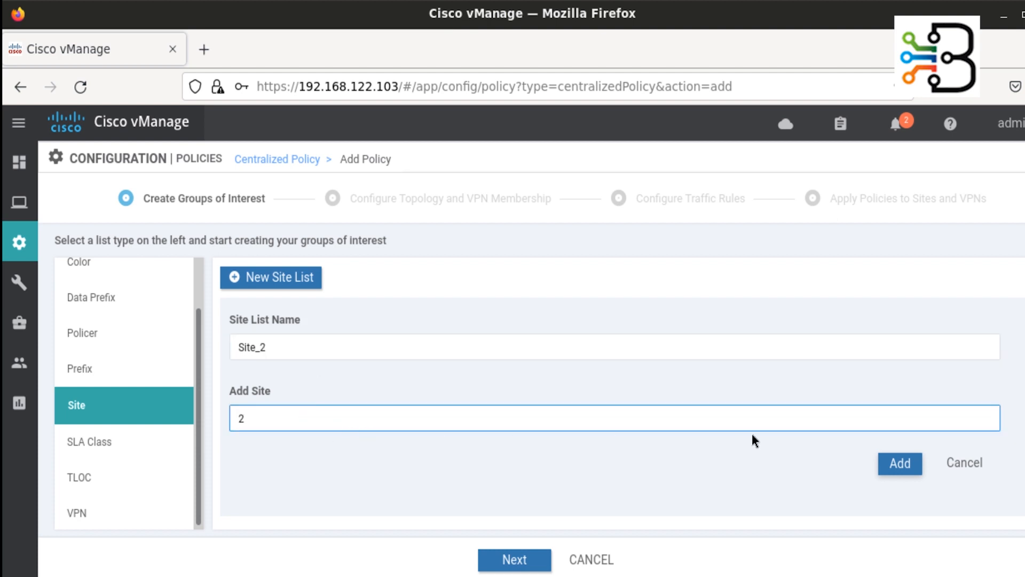
click(898, 464)
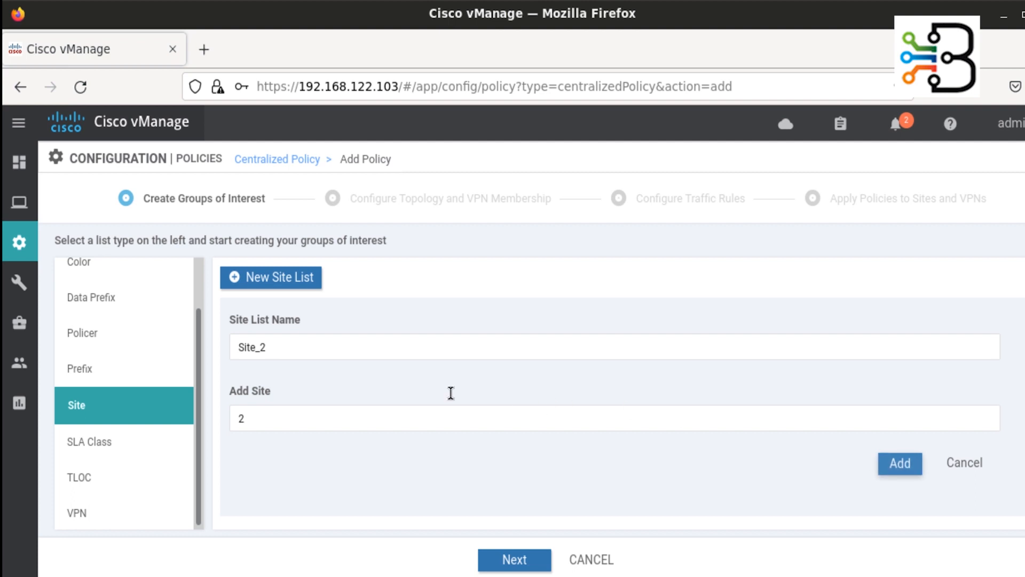
Advance the policy to the topology and VPN membership stage and open the choices for adding a topology.
click(514, 559)
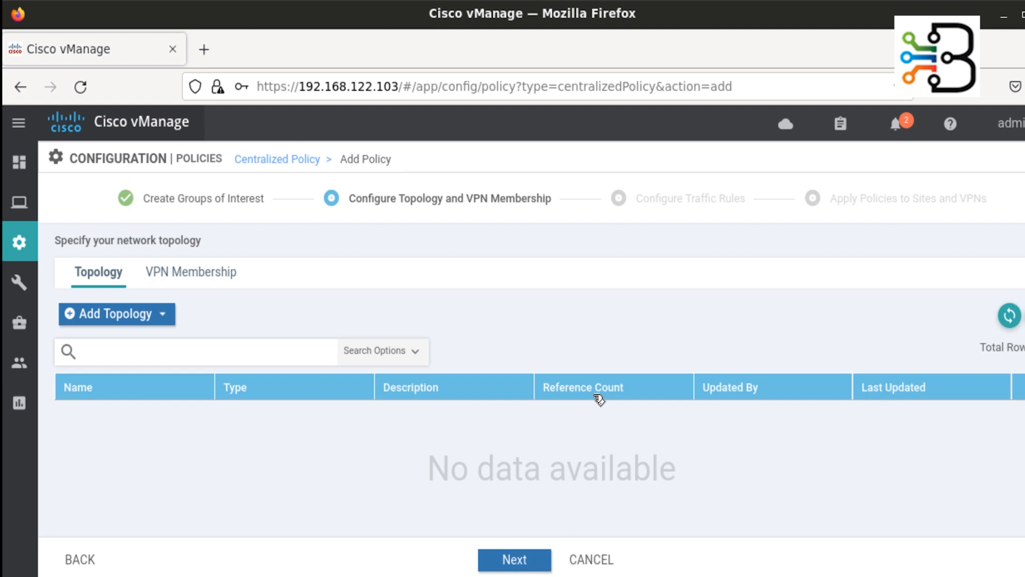
click(161, 316)
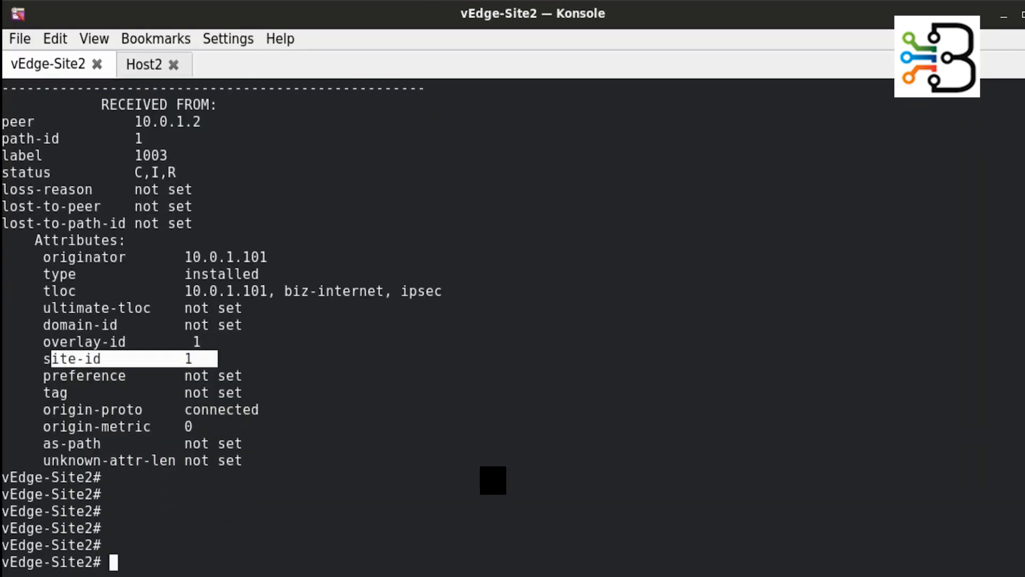
In the vEdge-Site2 console, run "show bfd sessions", highlight the site IDs of the sessions, and return to the Paint diagram.
text(show bfd sessions)
key(Return)
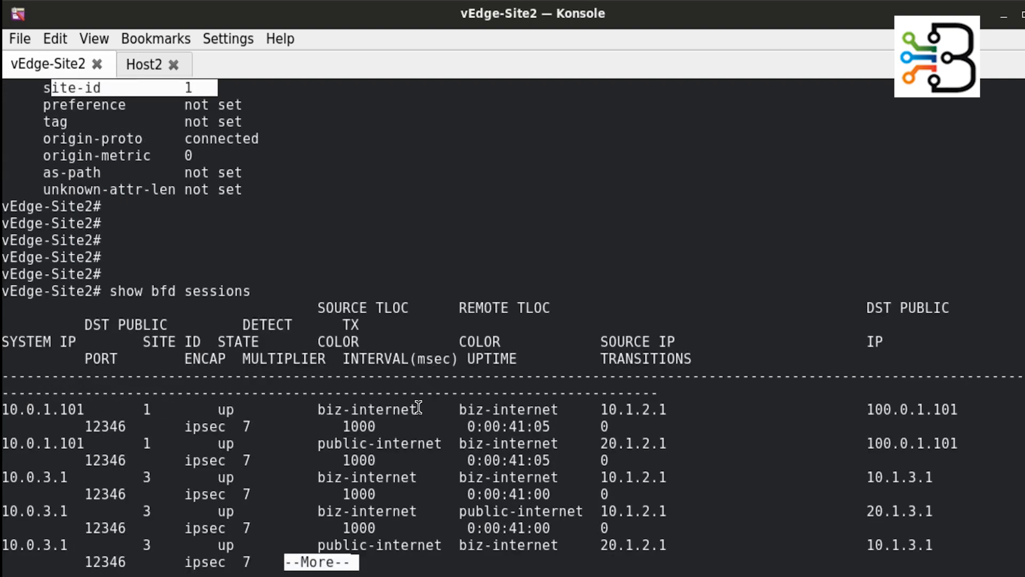
key(space)
key(q)
mouse_move(134, 342)
mouse_down()
mouse_move(159, 351)
mouse_move(184, 502)
mouse_up()
key(alt+Tab)
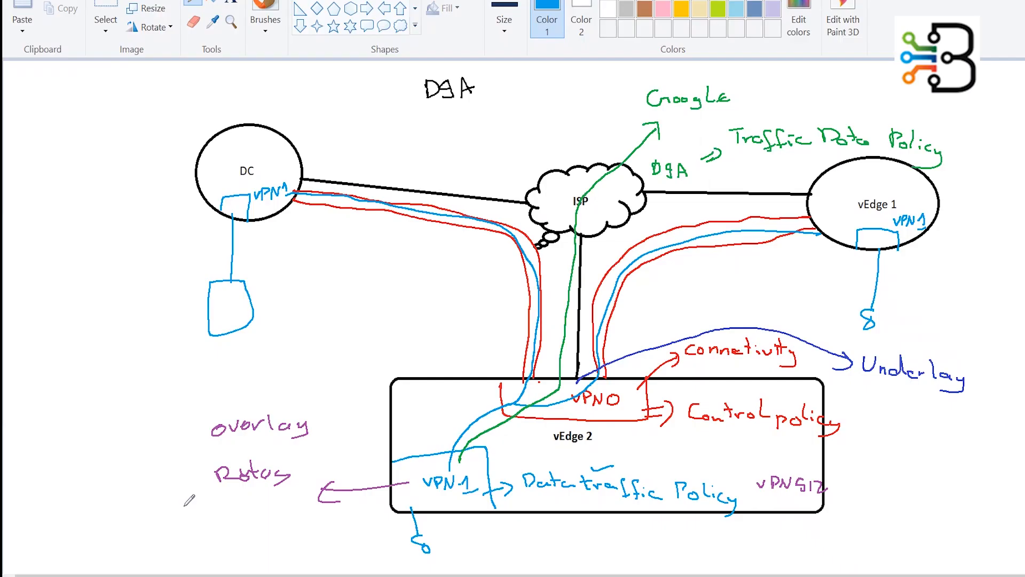
Switch back to vManage and try to import an existing Mesh topology into the policy.
key(alt+Tab)
key(alt+Tab)
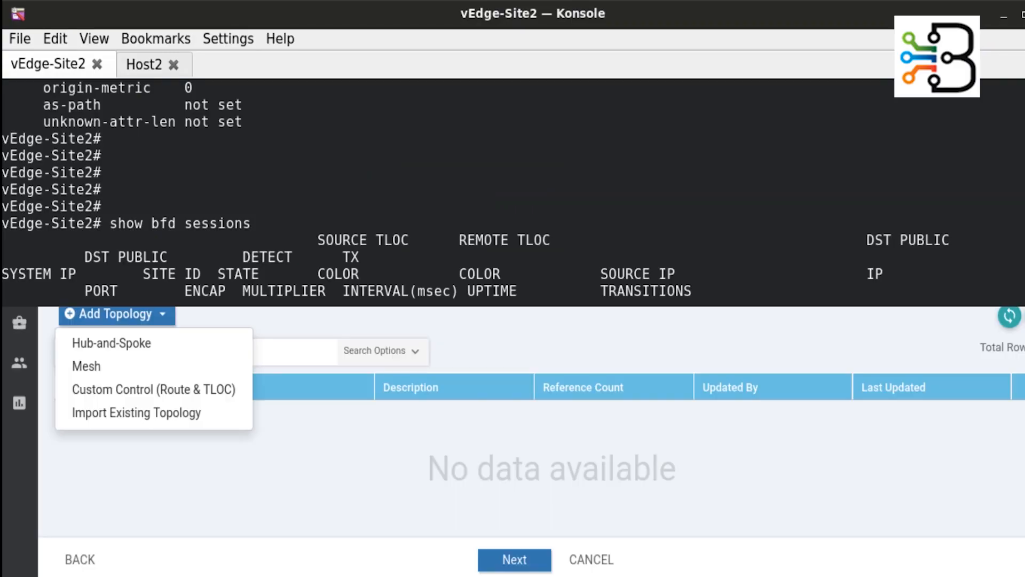
click(181, 413)
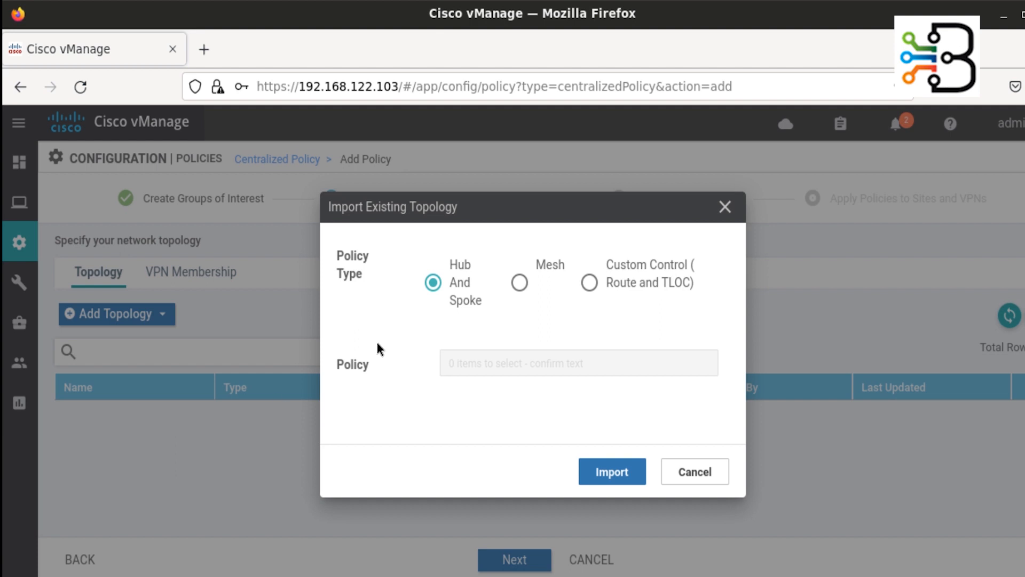
click(520, 282)
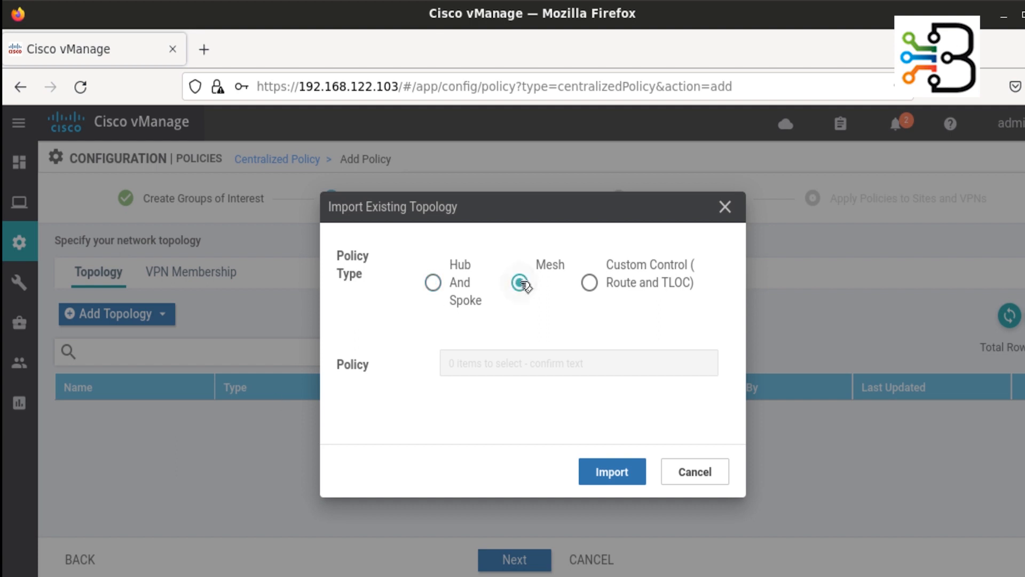
click(615, 472)
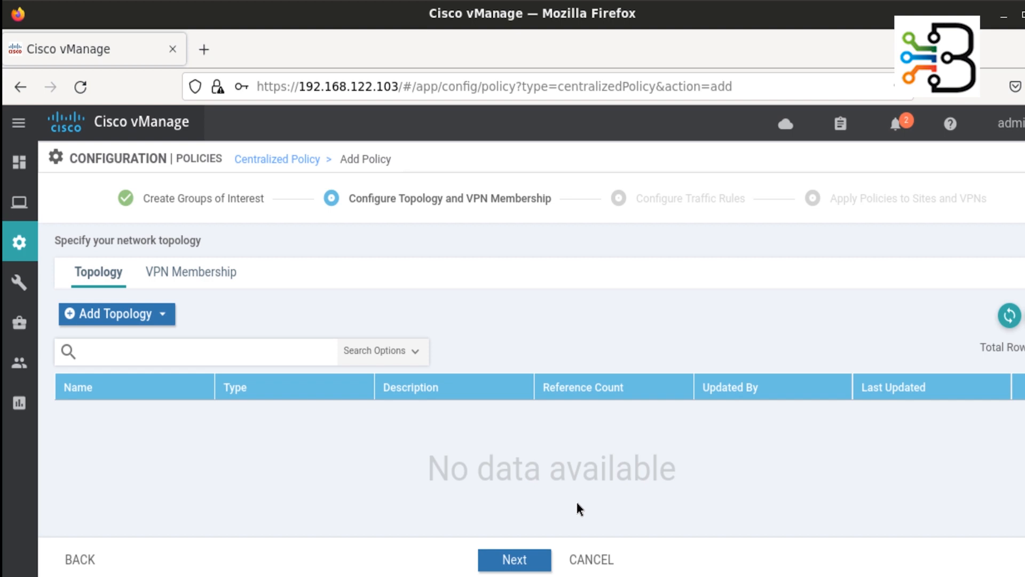
Advance the centralized policy to the traffic rules stage and start a new traffic data policy.
click(504, 561)
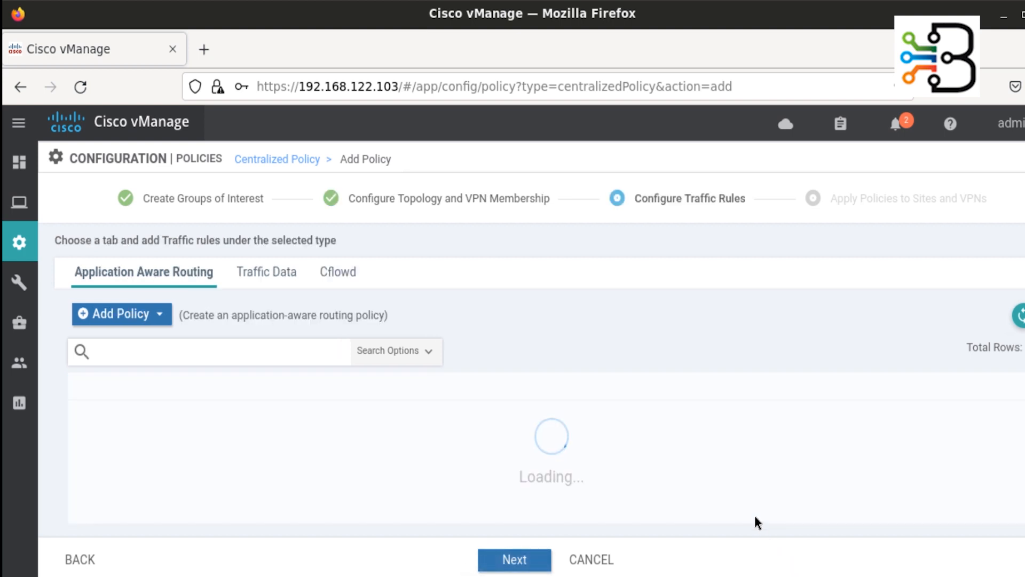
click(279, 273)
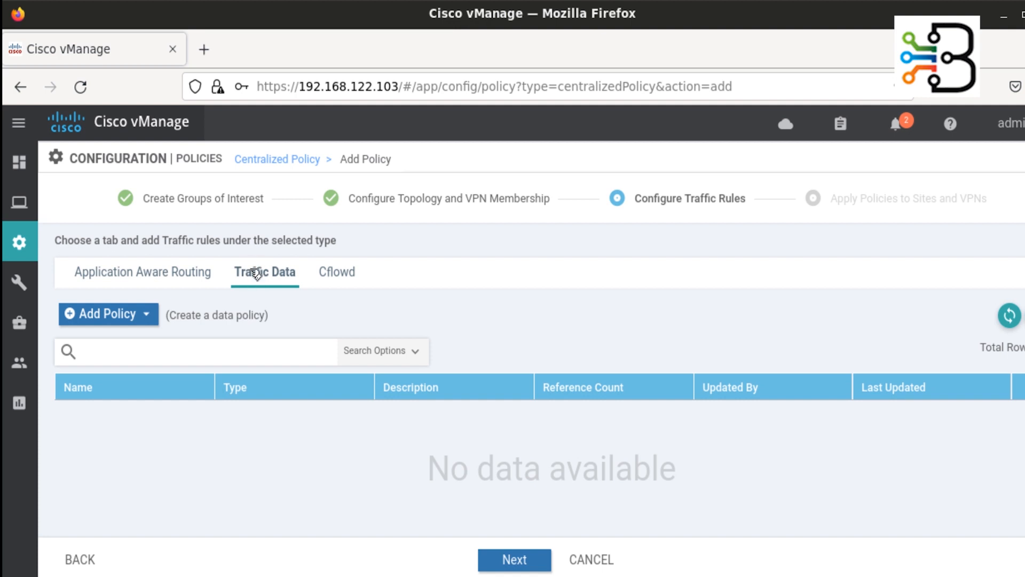
click(141, 315)
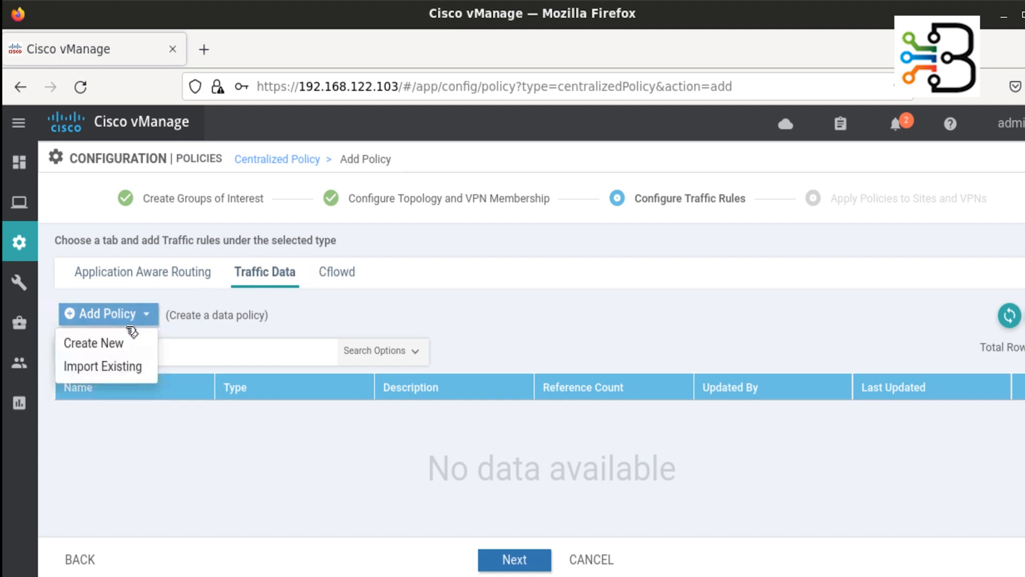
click(118, 345)
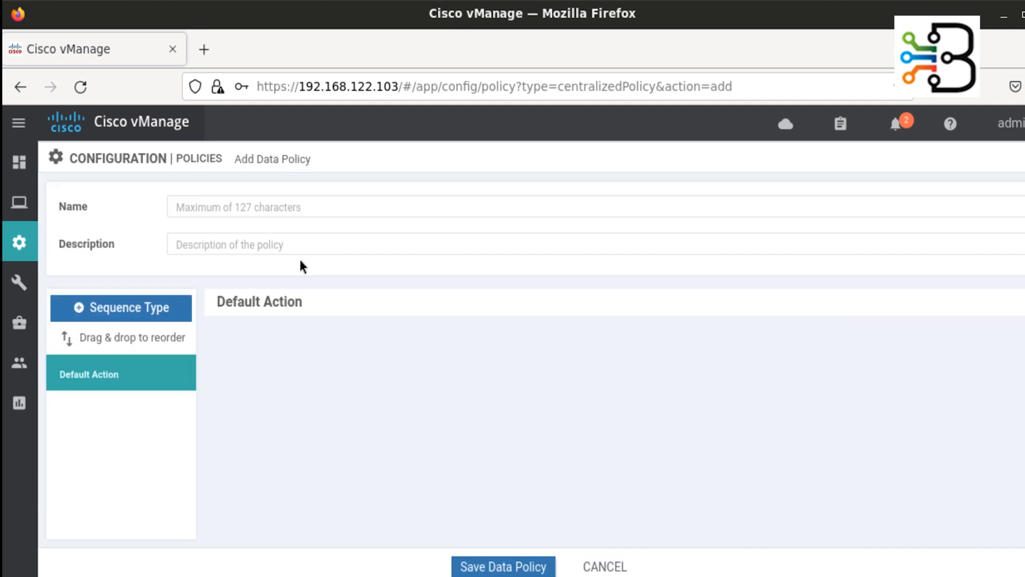
Name the data policy DIA_Data_Policy and use the same text as its description.
click(240, 203)
text(DIA_Data)
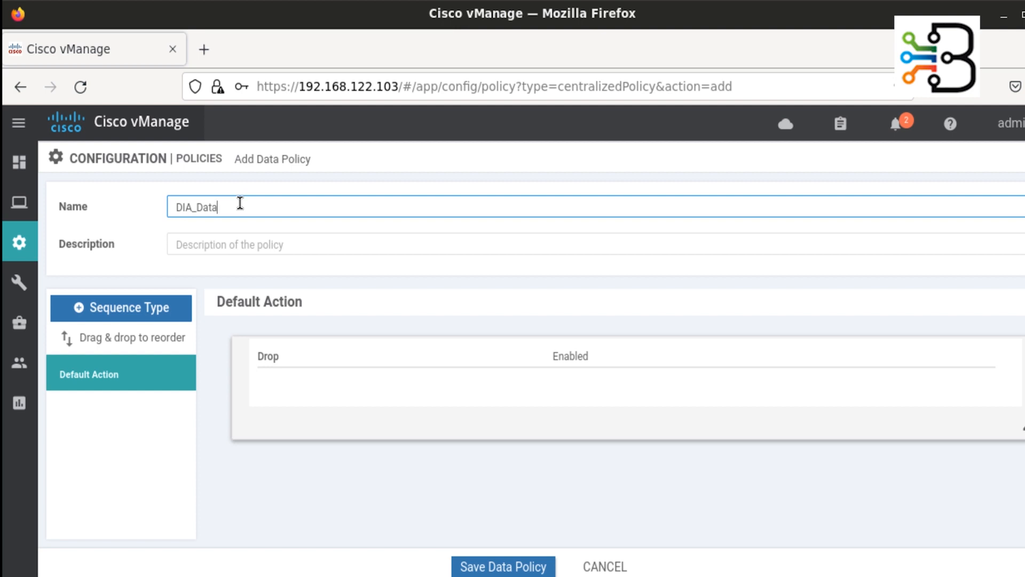
text(_Policy)
drag(289, 211, 151, 222)
key(ctrl+c)
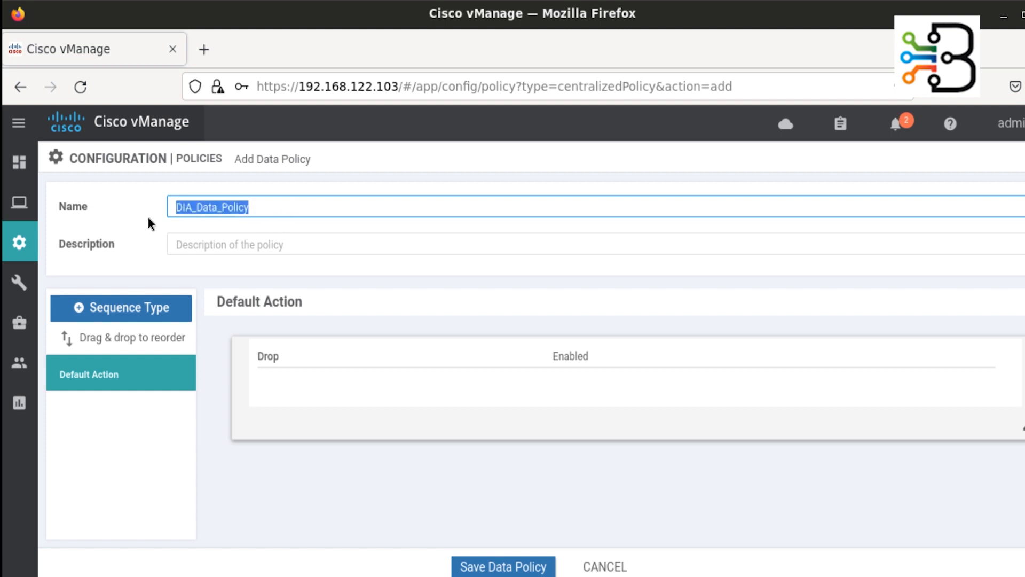
click(267, 241)
key(ctrl+v)
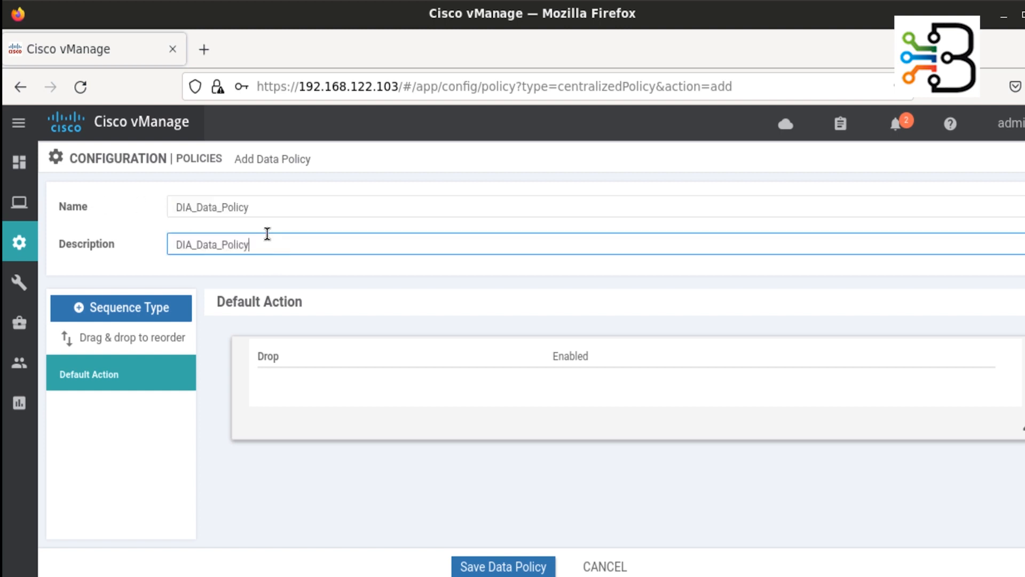
Add a Custom sequence with a new rule and give the rule a Source Data Prefix match condition.
click(118, 315)
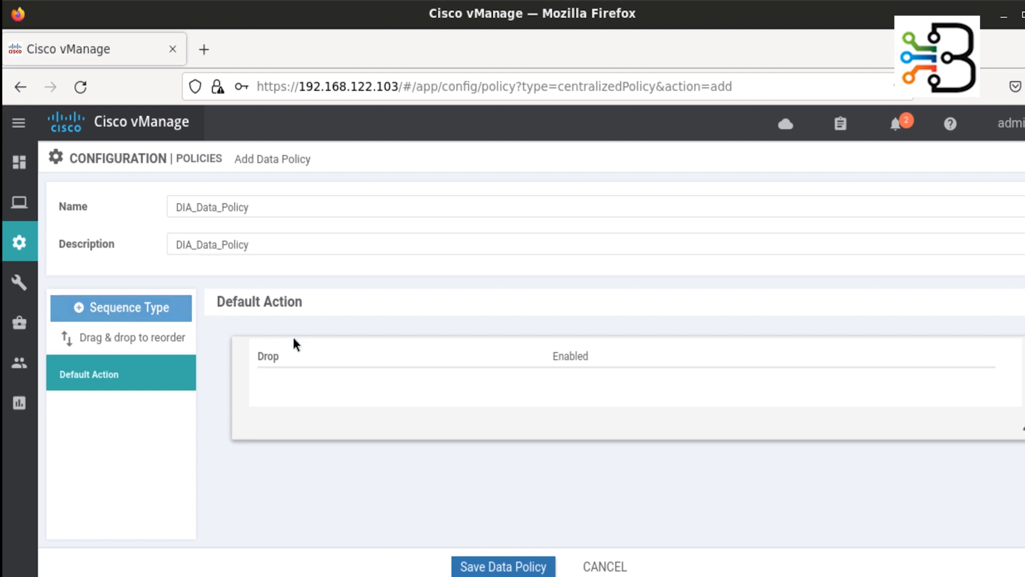
click(502, 463)
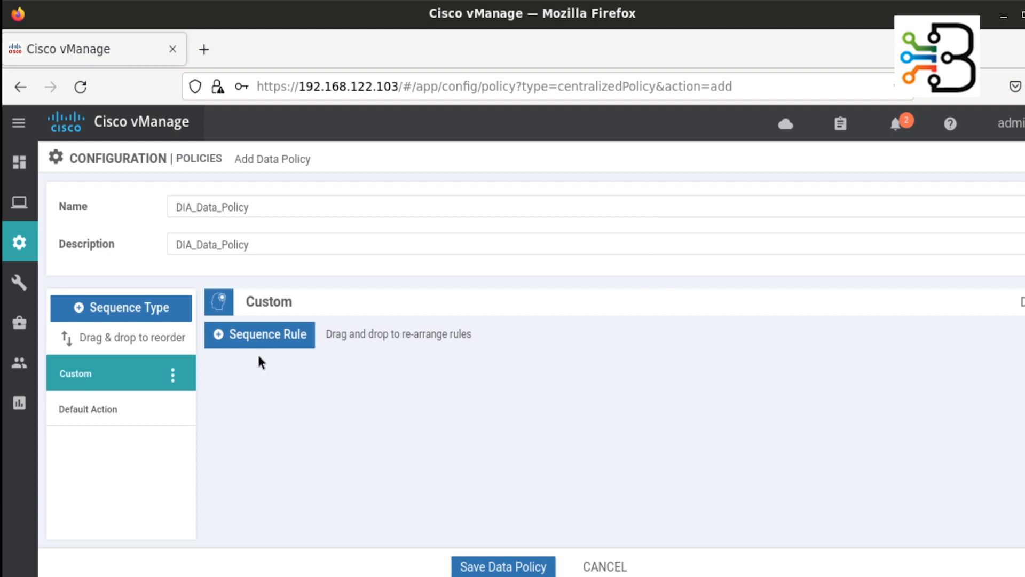
click(270, 336)
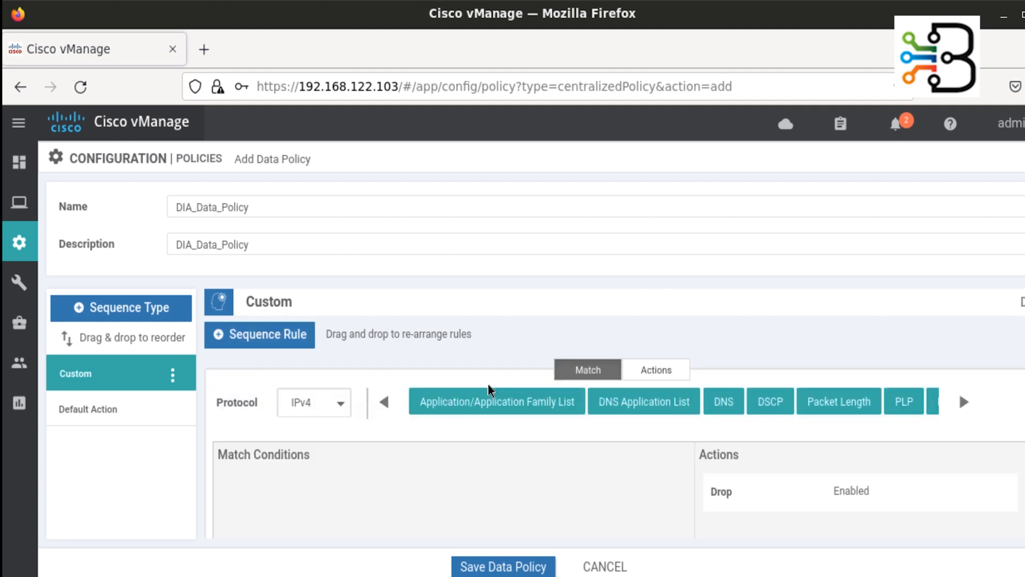
scroll(479, 454, down, 3)
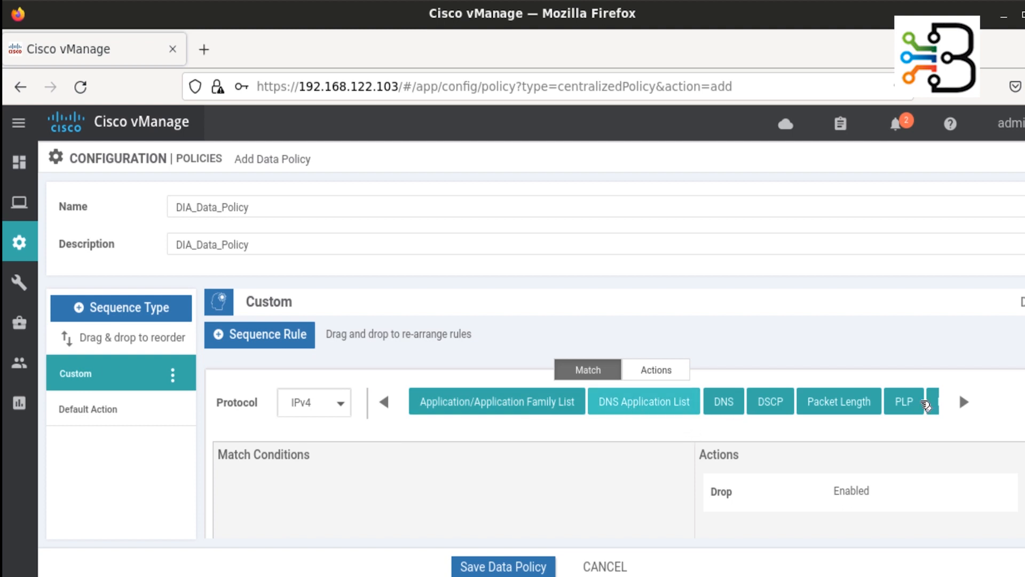
click(966, 402)
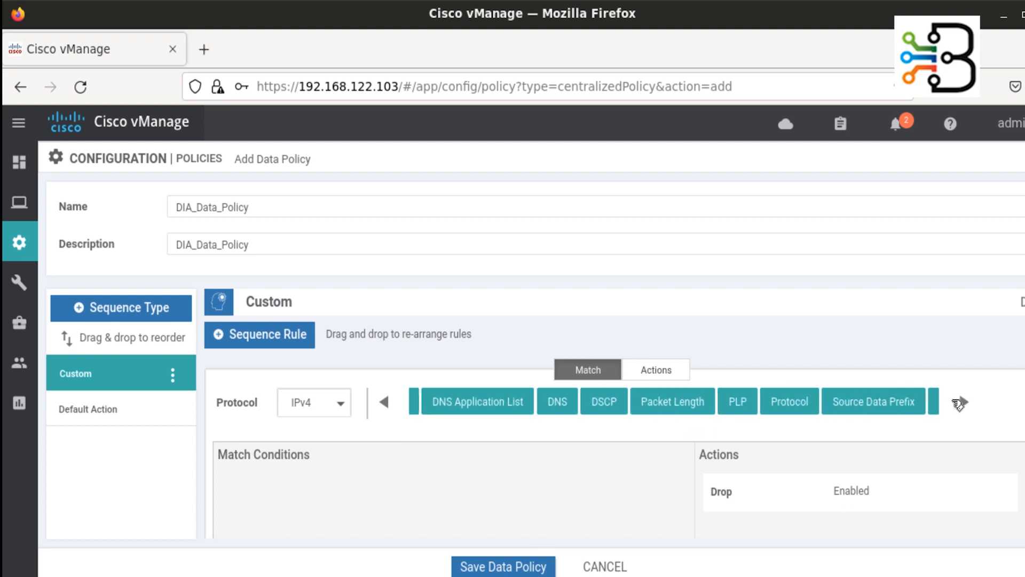
click(880, 409)
scroll(360, 444, down, 5)
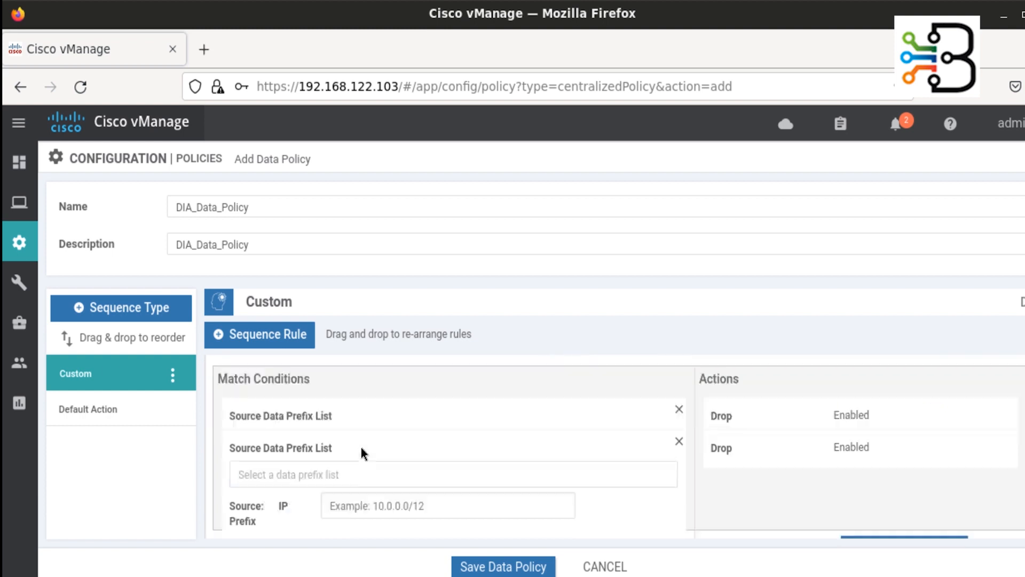
Create an IPv4 data prefix list named RFC1918 containing 192.168.0.0/16, 10.0.0.0/8 and 172.16.0.0/12.
scroll(353, 436, up, 5)
click(333, 515)
key(ctrl+minus)
key(ctrl+minus)
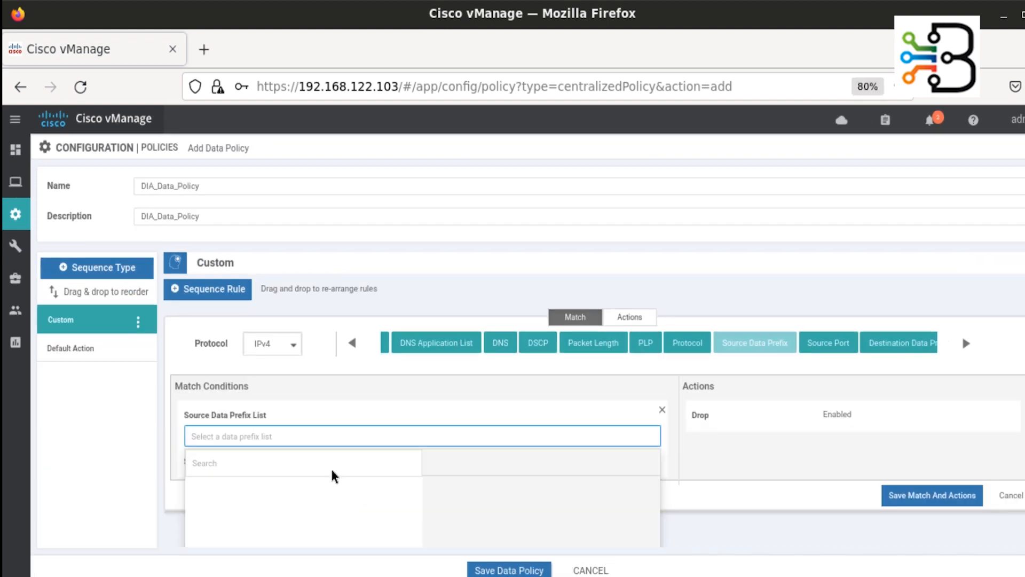
scroll(264, 445, down, 3)
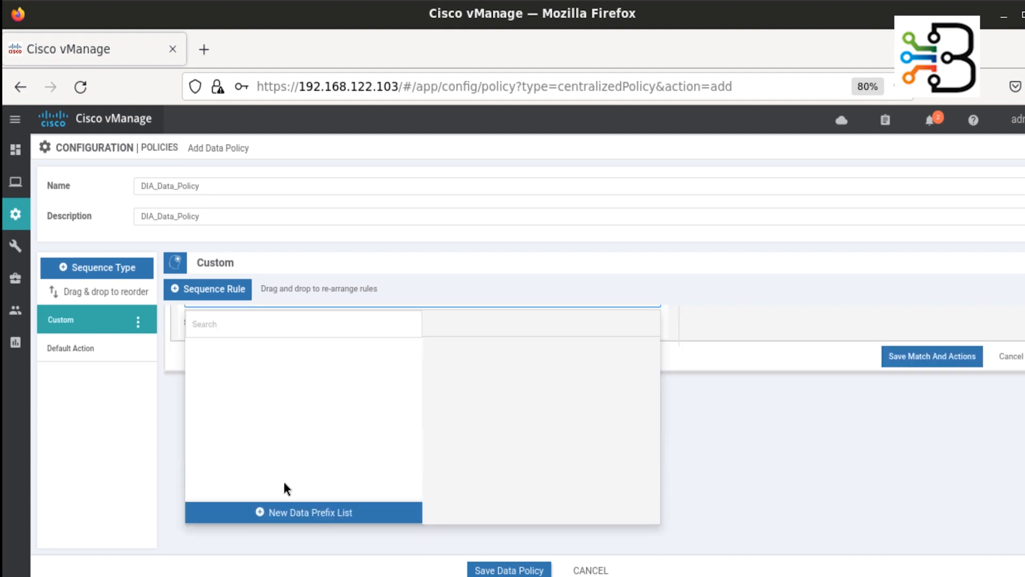
click(301, 514)
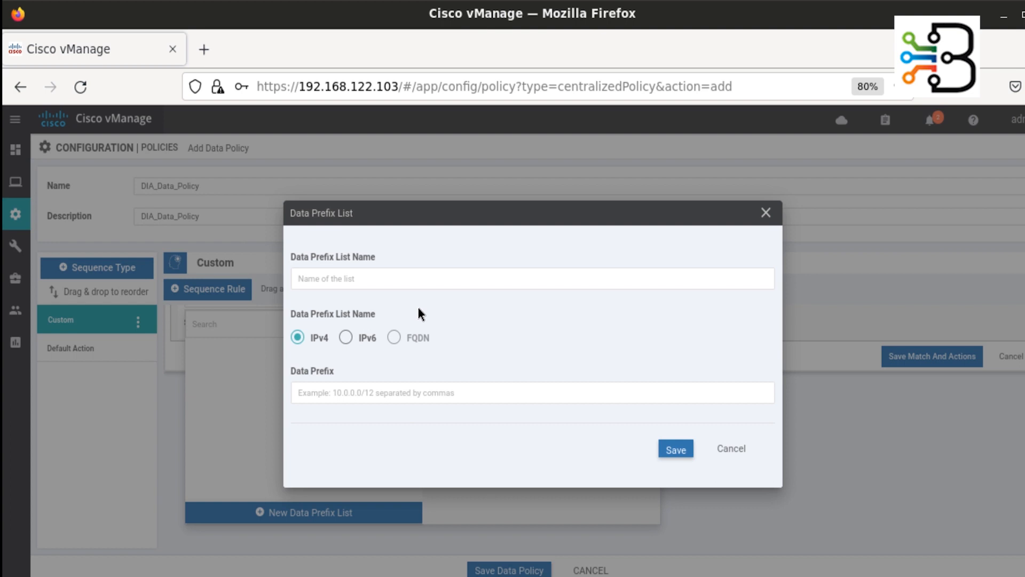
click(424, 279)
text(RFC1918)
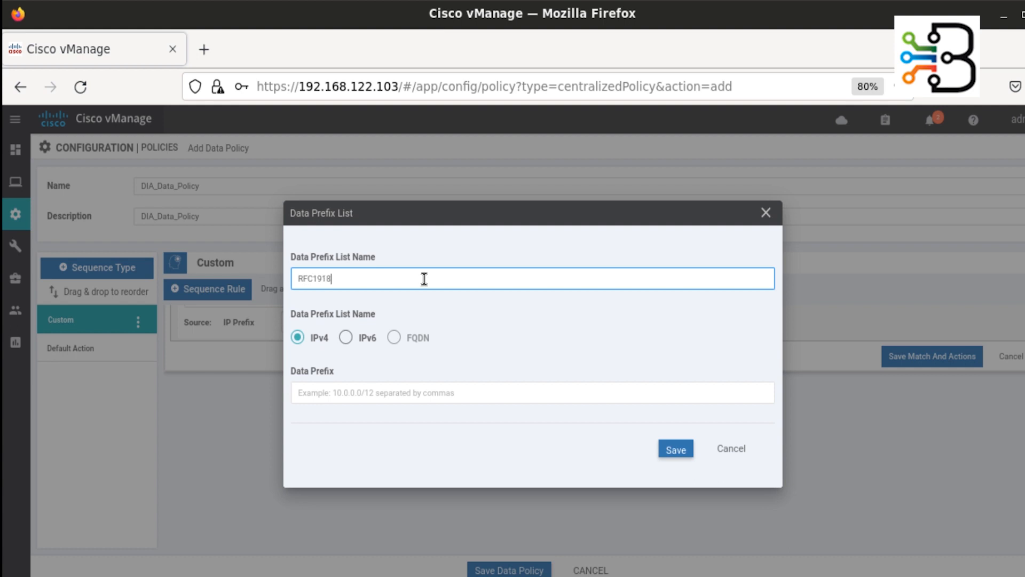
click(344, 393)
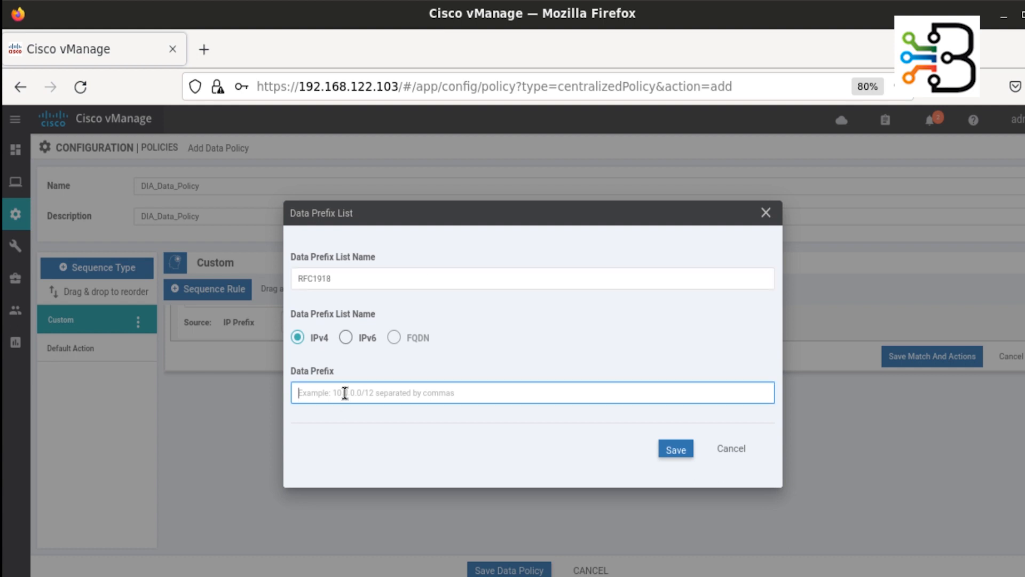
text(192.168.0.)
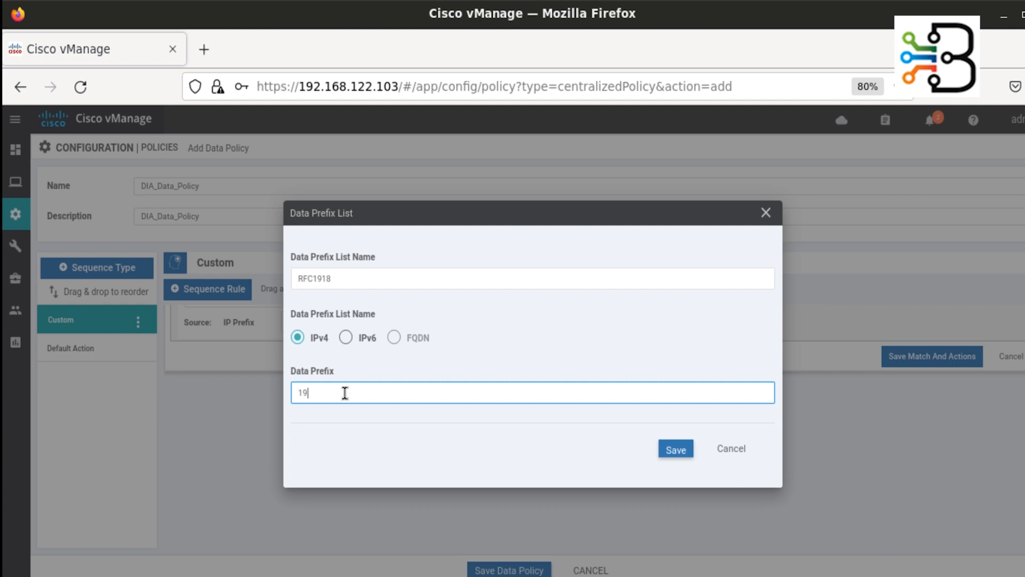
text(0/16,10.0.0.0/8,172.16.0.0/12)
click(676, 450)
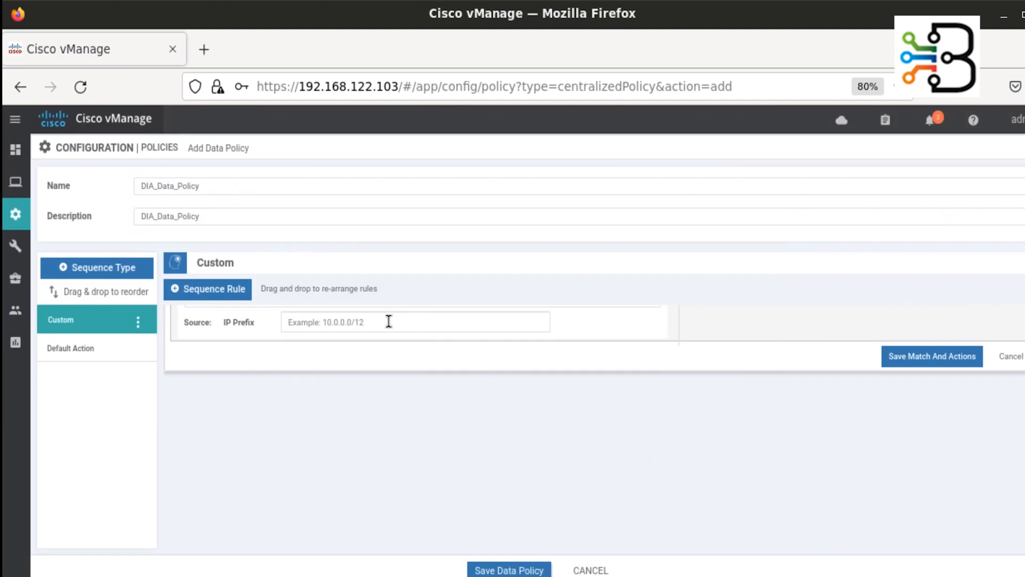
Match the RFC1918 list as the rule's source data prefix and add it as the destination data prefix too.
click(296, 439)
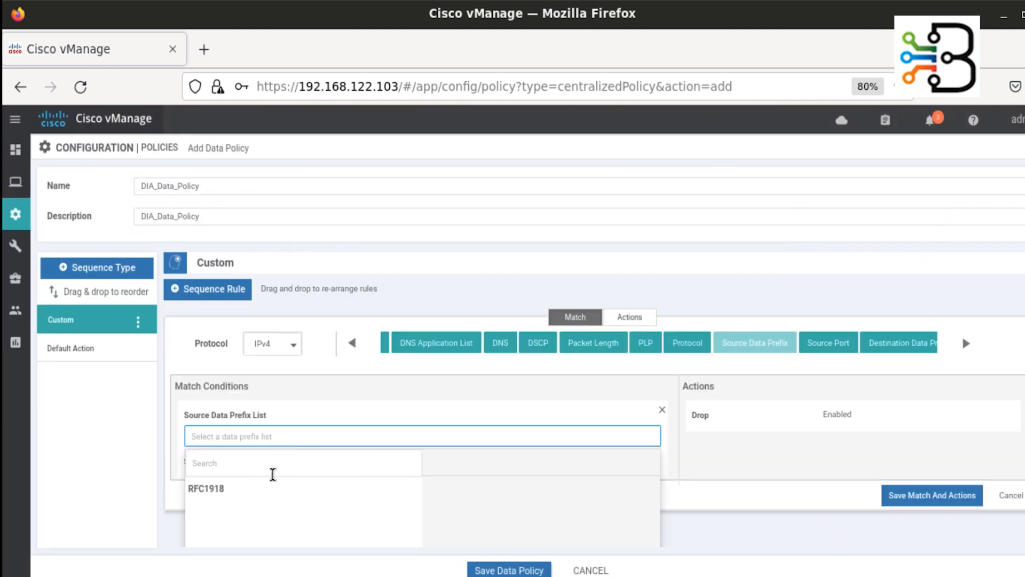
click(222, 491)
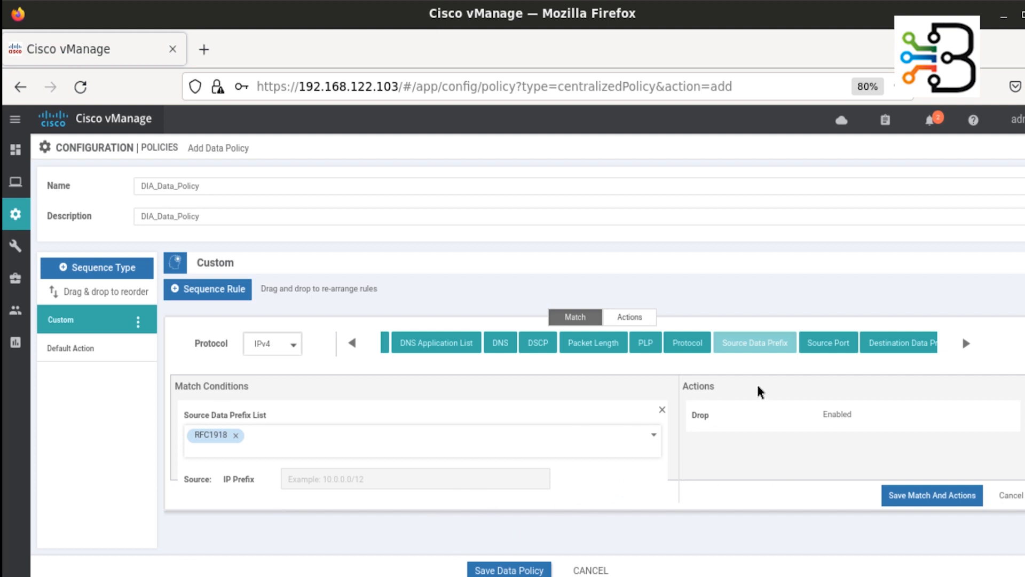
click(911, 347)
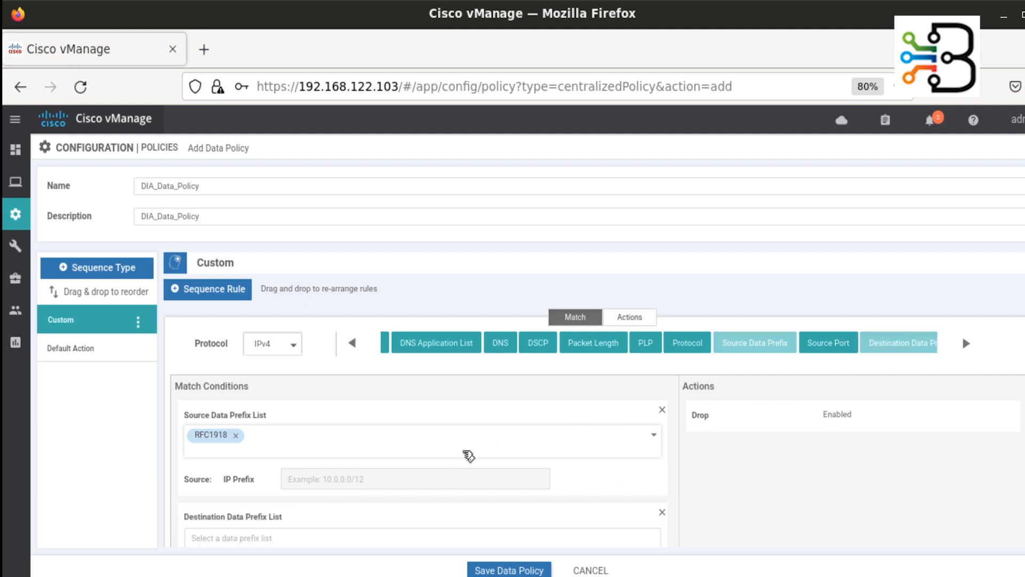
scroll(257, 481, down, 3)
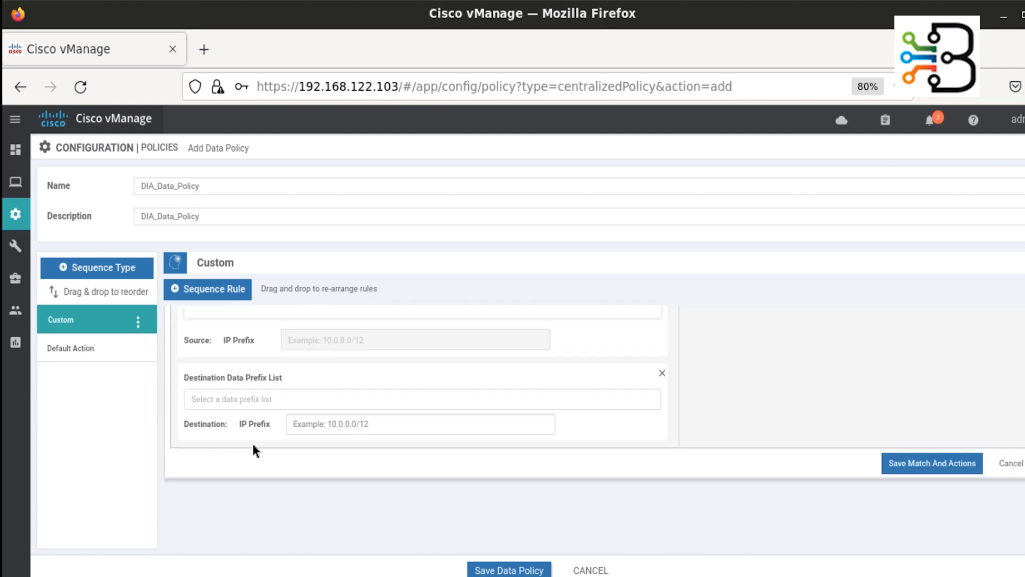
click(243, 398)
click(212, 454)
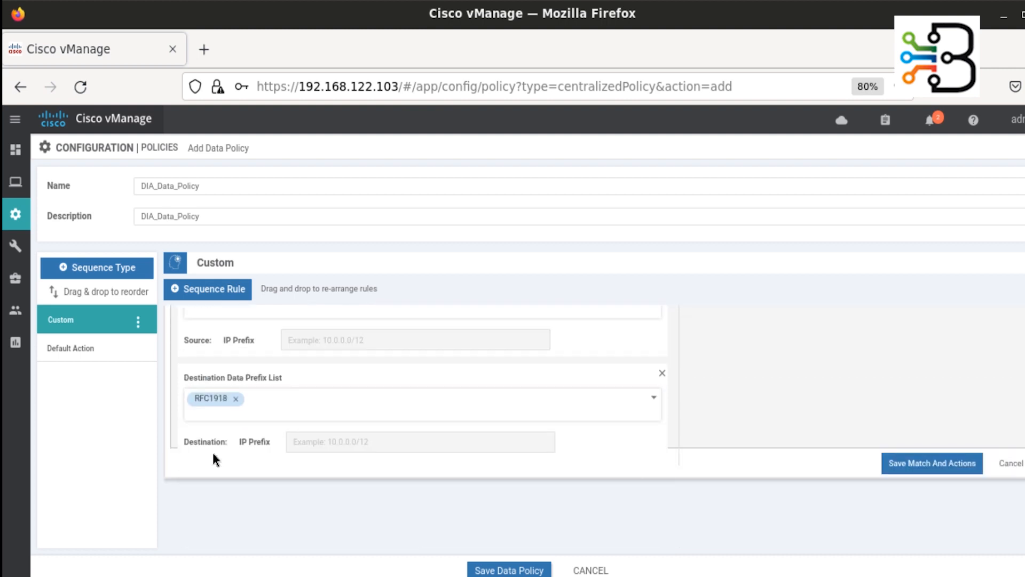
Set the rule's action to Accept and save its match conditions and actions.
scroll(283, 420, up, 5)
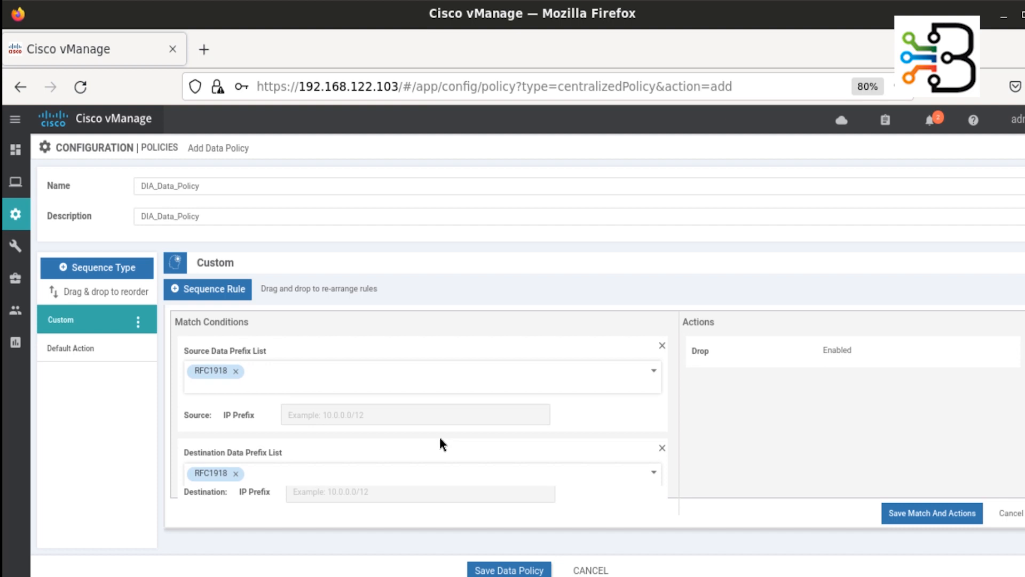
click(806, 421)
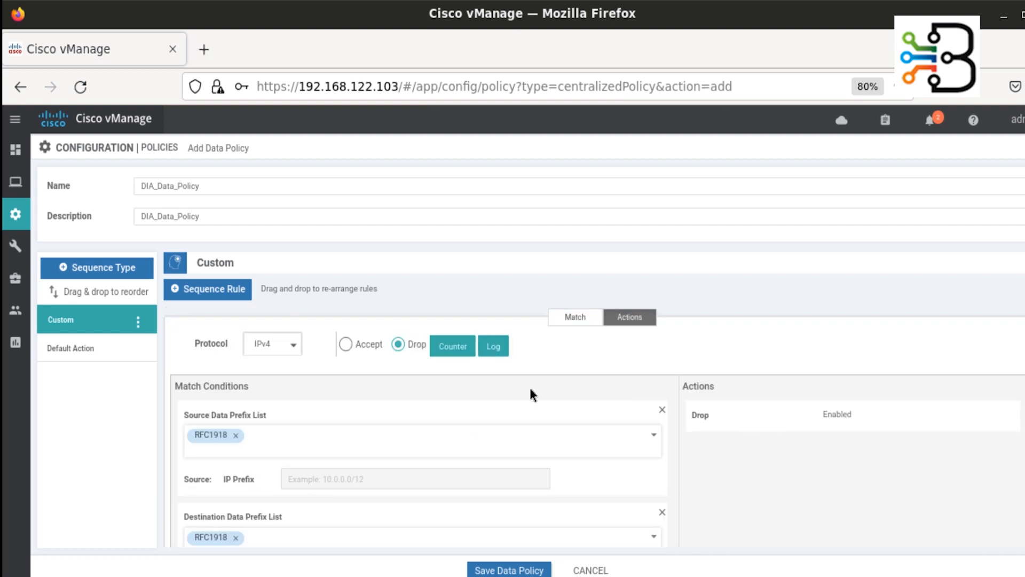
click(354, 344)
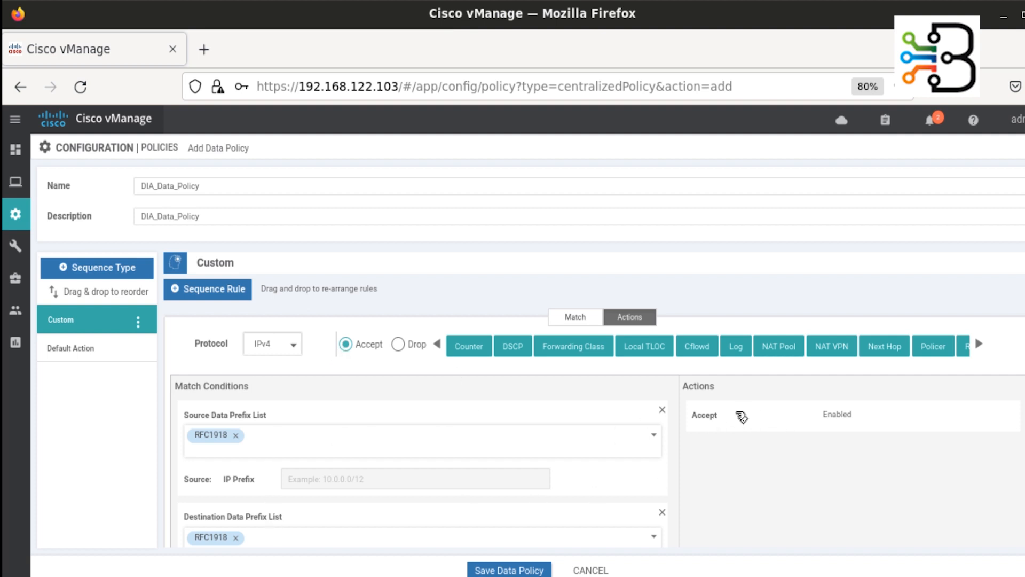
scroll(795, 451, down, 3)
click(929, 483)
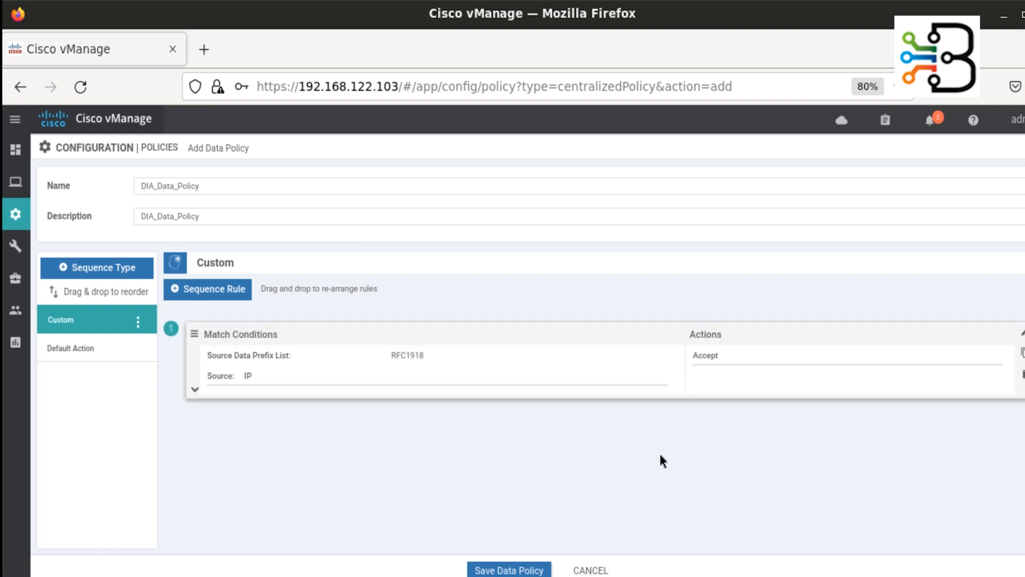
Add another sequence rule to the Custom sequence and match the RFC1918 list as its source data prefix.
click(190, 293)
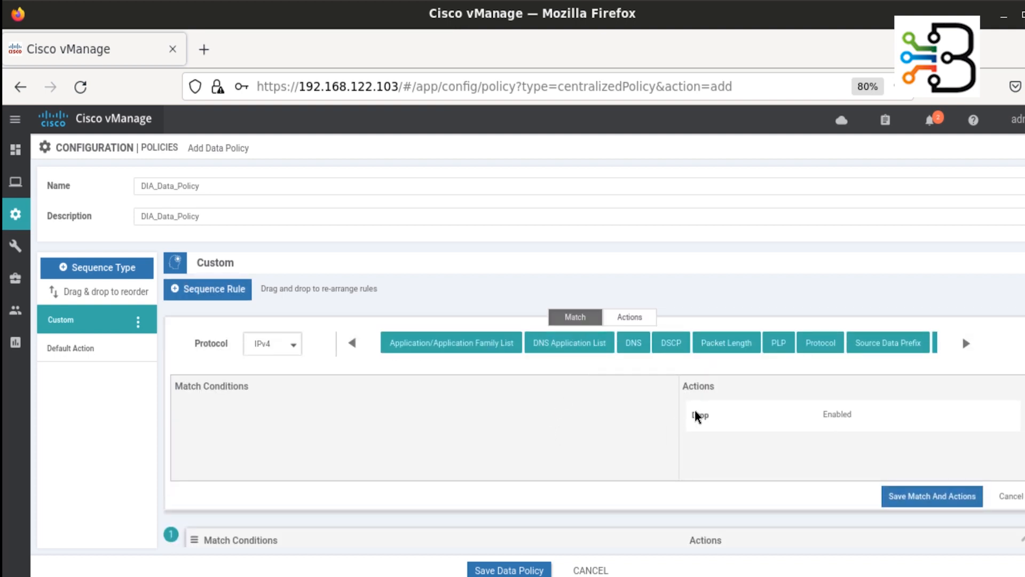
click(890, 348)
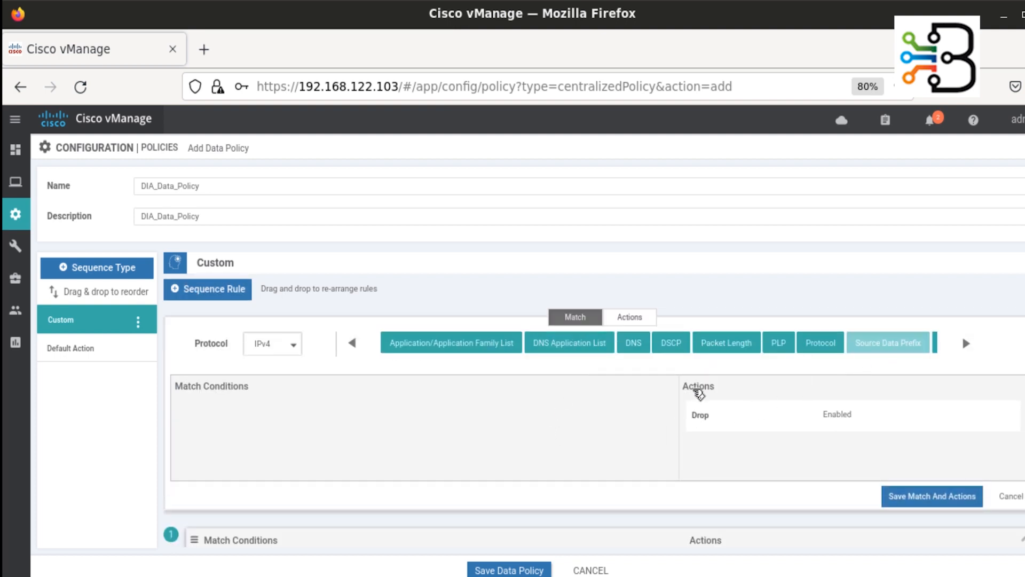
click(302, 436)
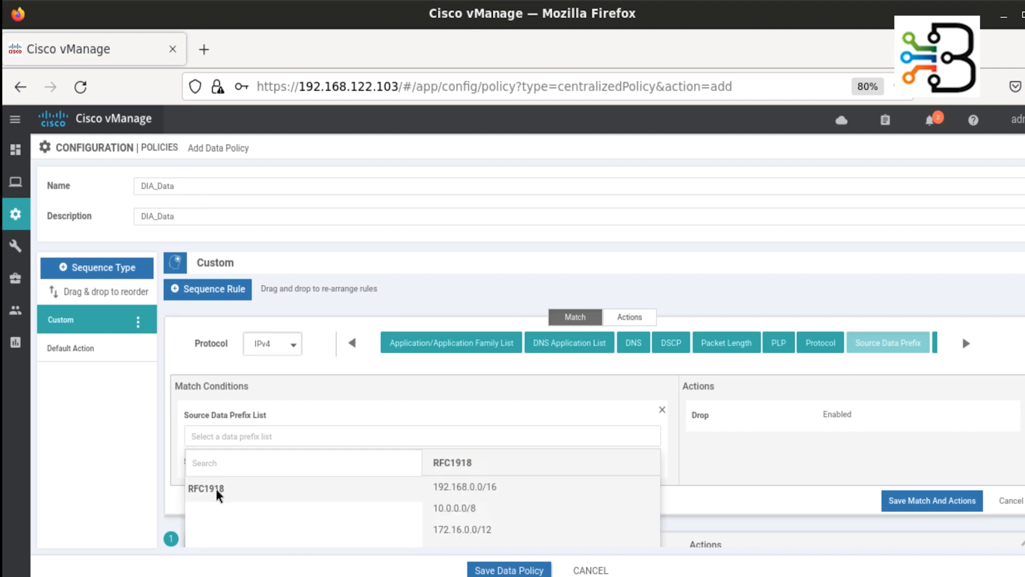
click(218, 489)
Add a destination data prefix match to the new rule with the IP prefix 0.0.0.0/0.
click(967, 345)
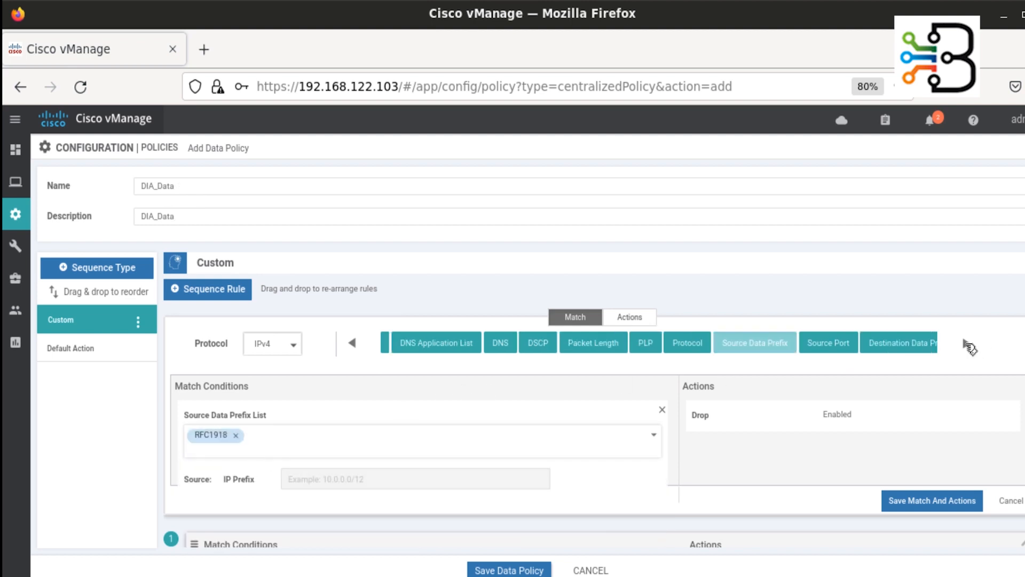
click(923, 345)
scroll(586, 428, down, 3)
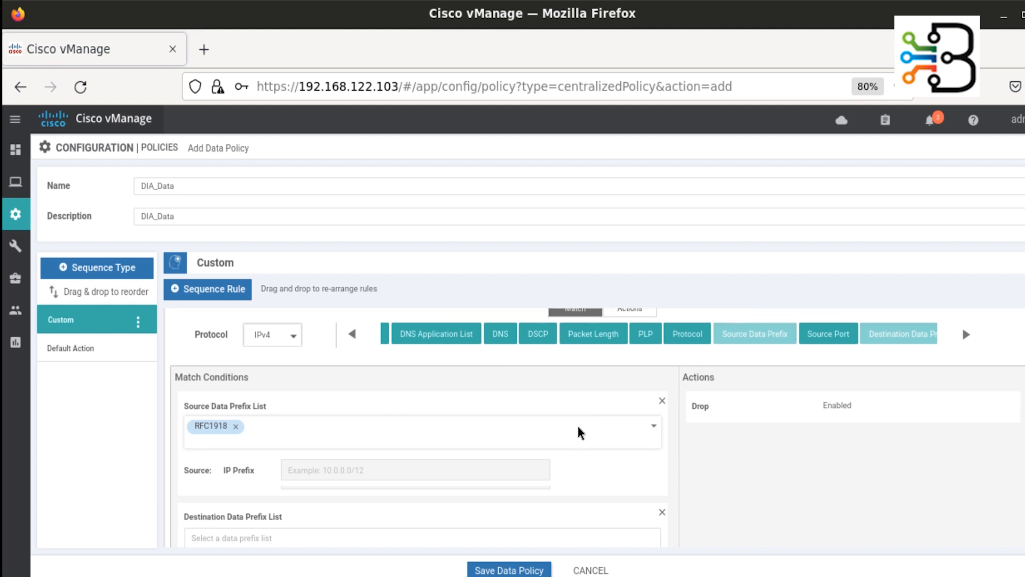
click(355, 424)
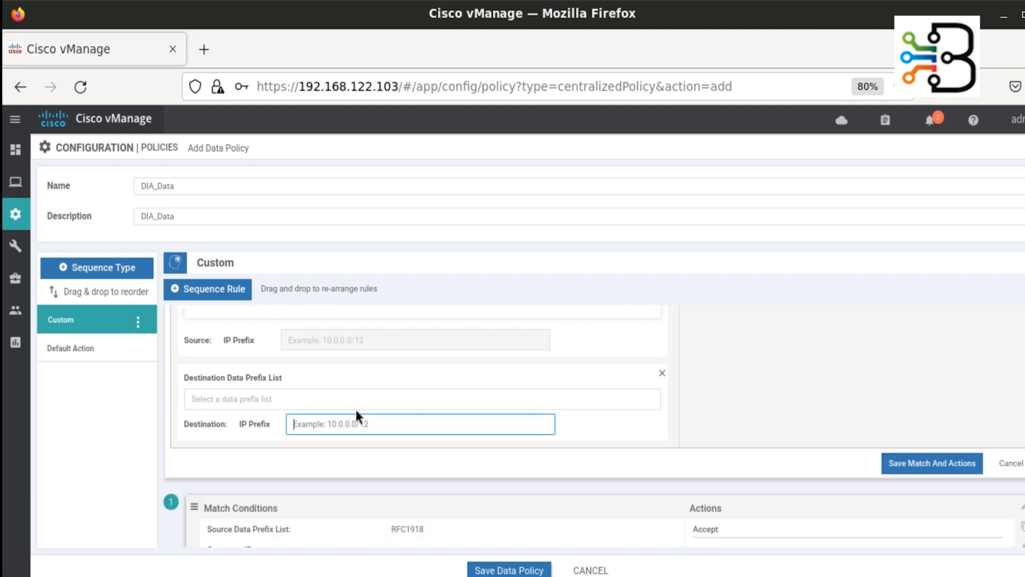
text(0.0.0)
text(.0/0)
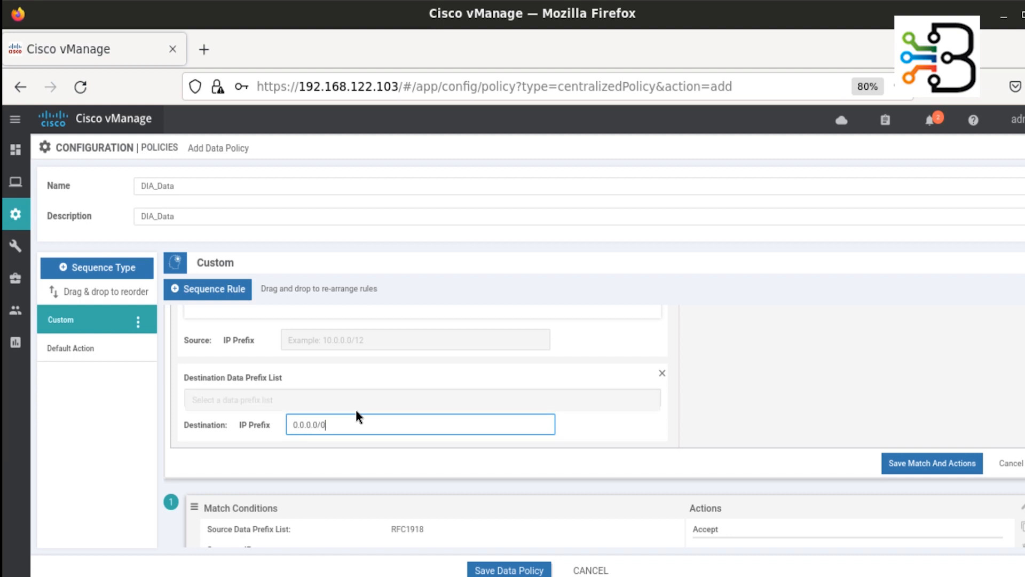
click(746, 379)
Set the new rule's action to Accept with NAT VPN and save its match conditions and actions.
scroll(746, 379, up, 2)
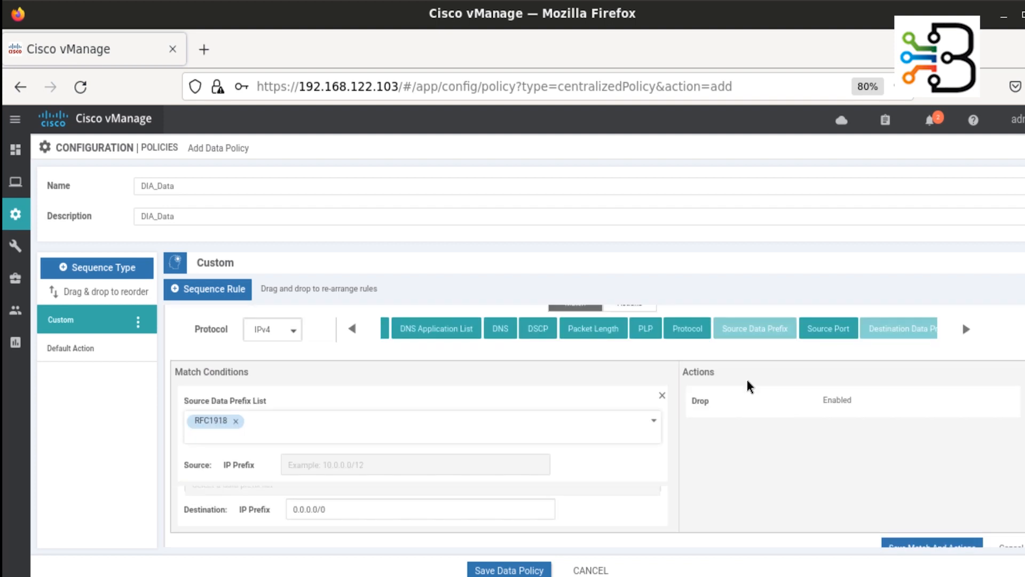
scroll(753, 395, up, 1)
click(726, 421)
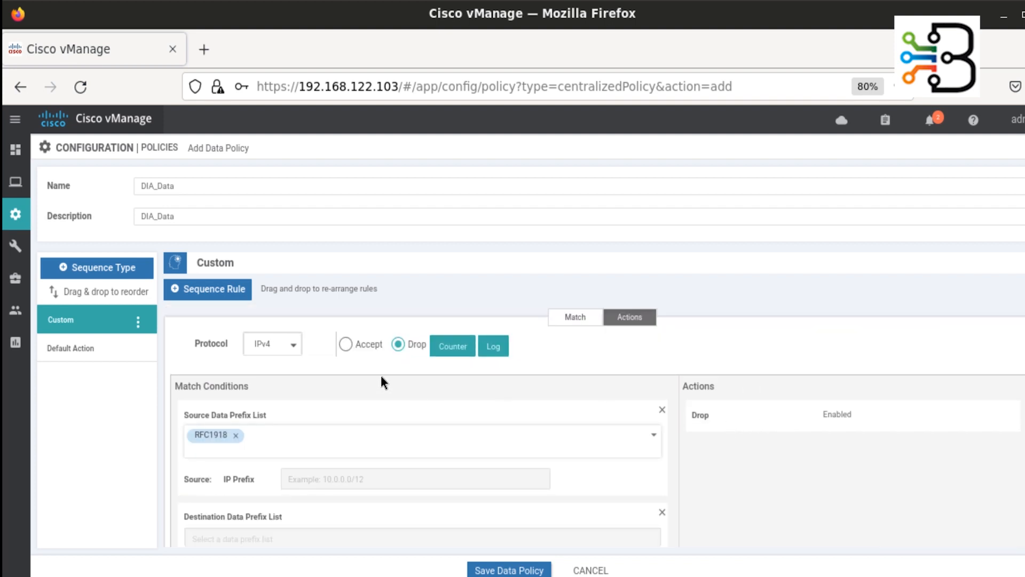
click(346, 344)
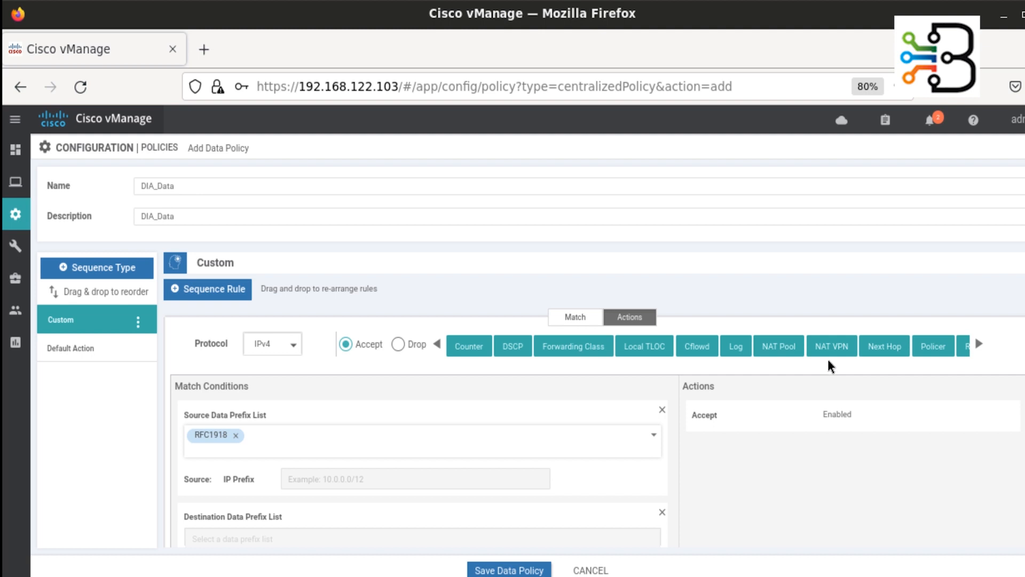
click(838, 346)
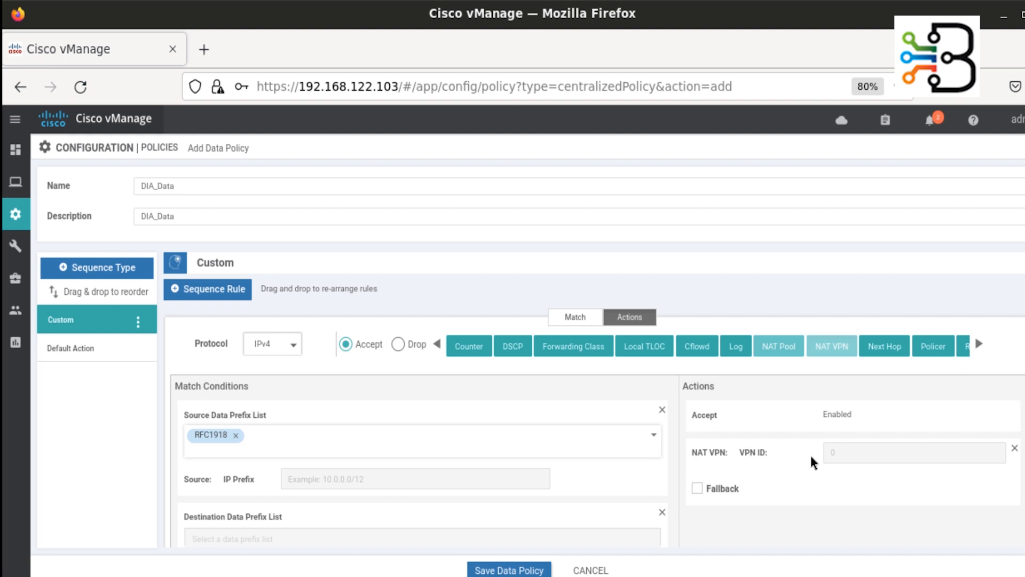
double_click(833, 458)
scroll(751, 505, down, 5)
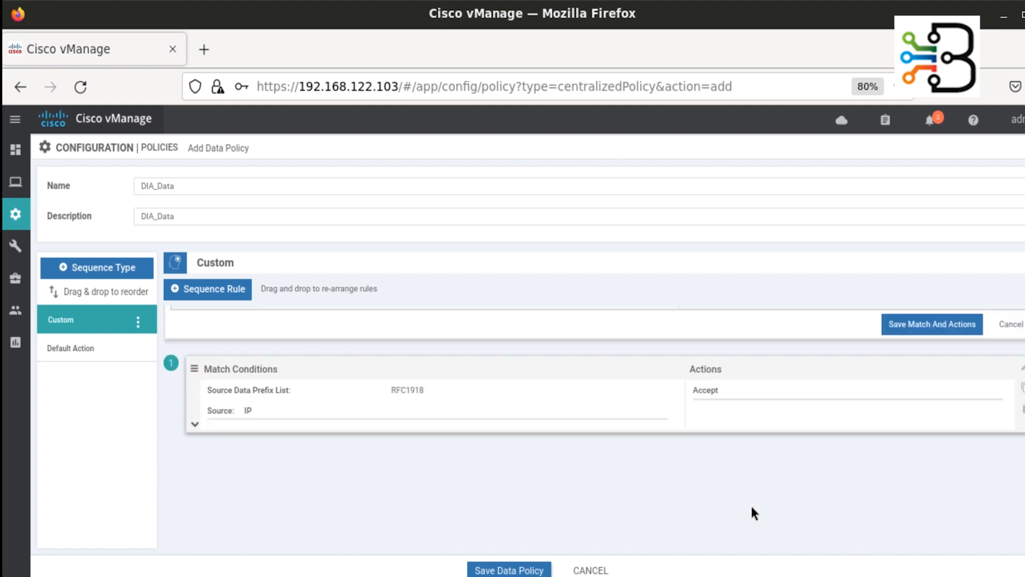
scroll(854, 406, up, 3)
click(941, 469)
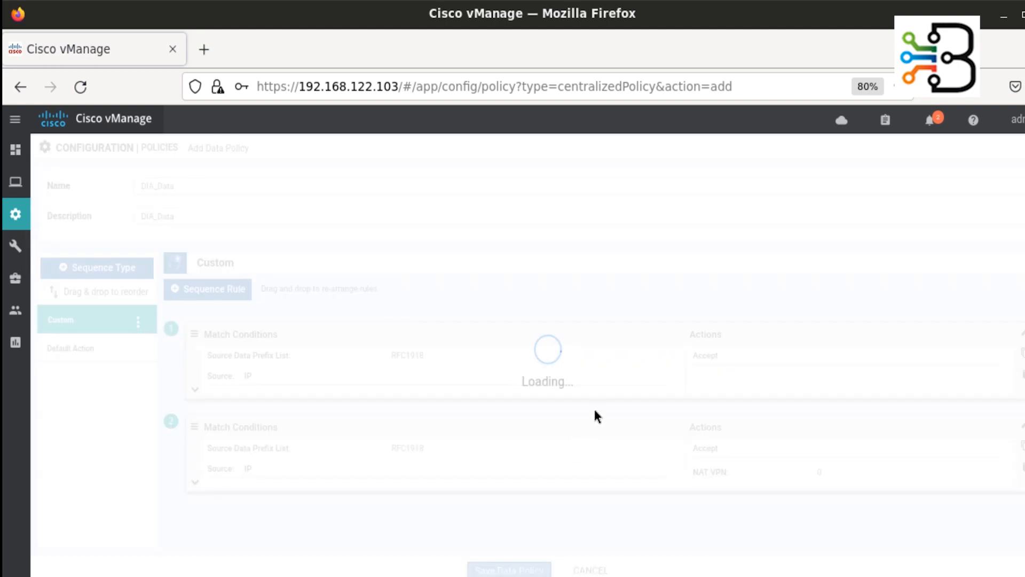
Save the data policy and proceed to its traffic data assignment to sites and VPNs.
click(509, 569)
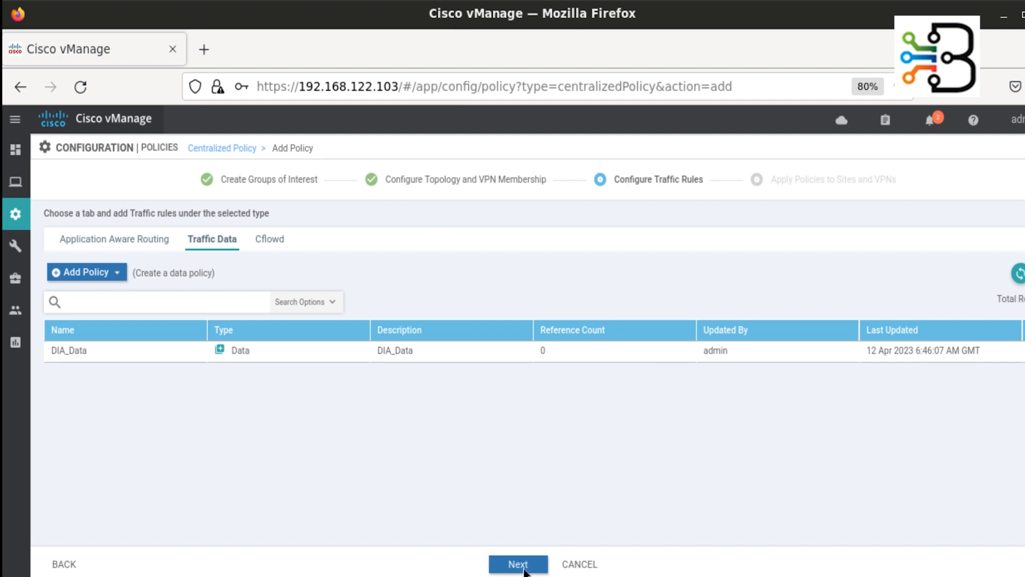
click(526, 569)
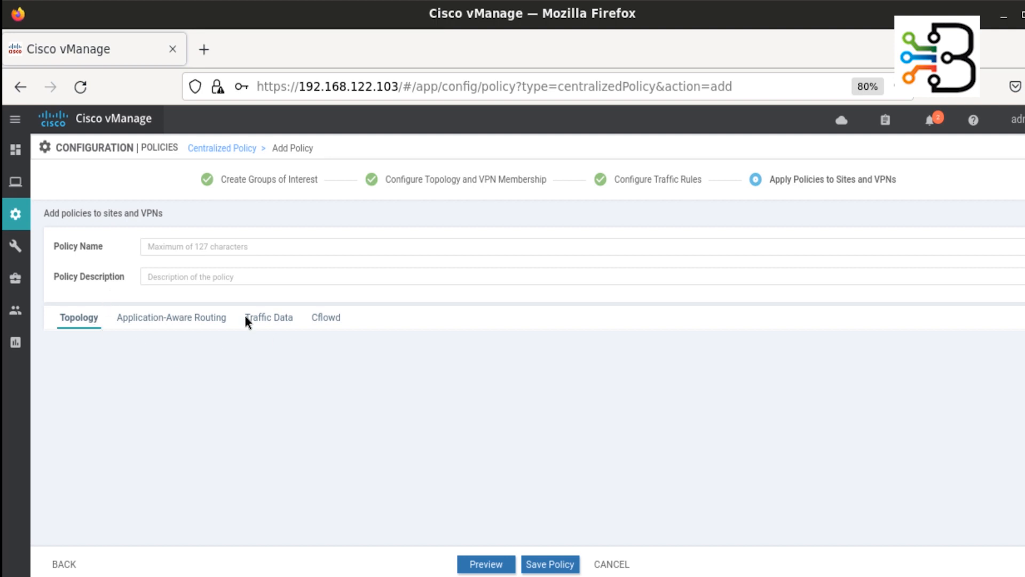
click(284, 321)
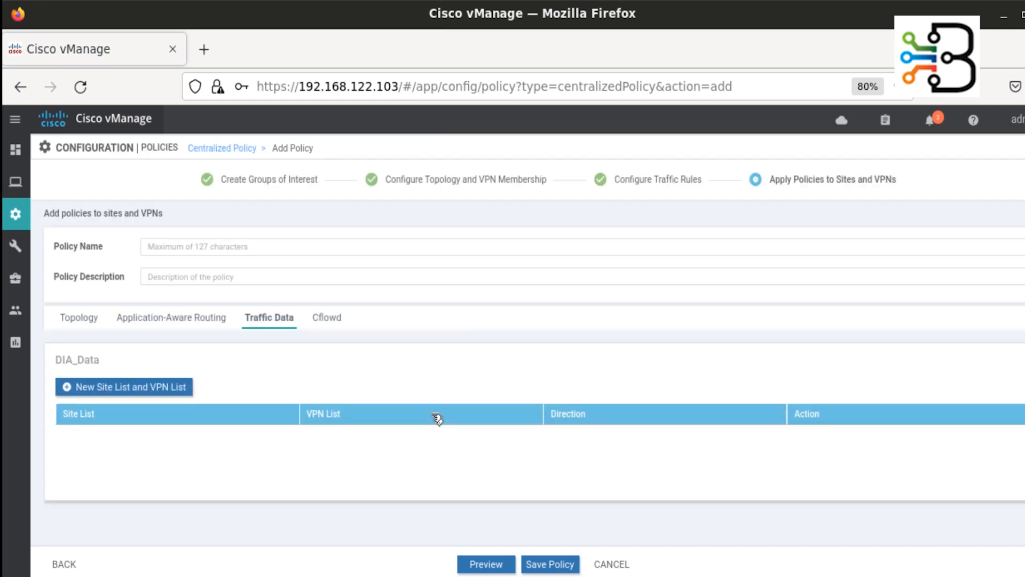
Enter DIA_Policy as both the name and the description of the centralized policy.
click(232, 249)
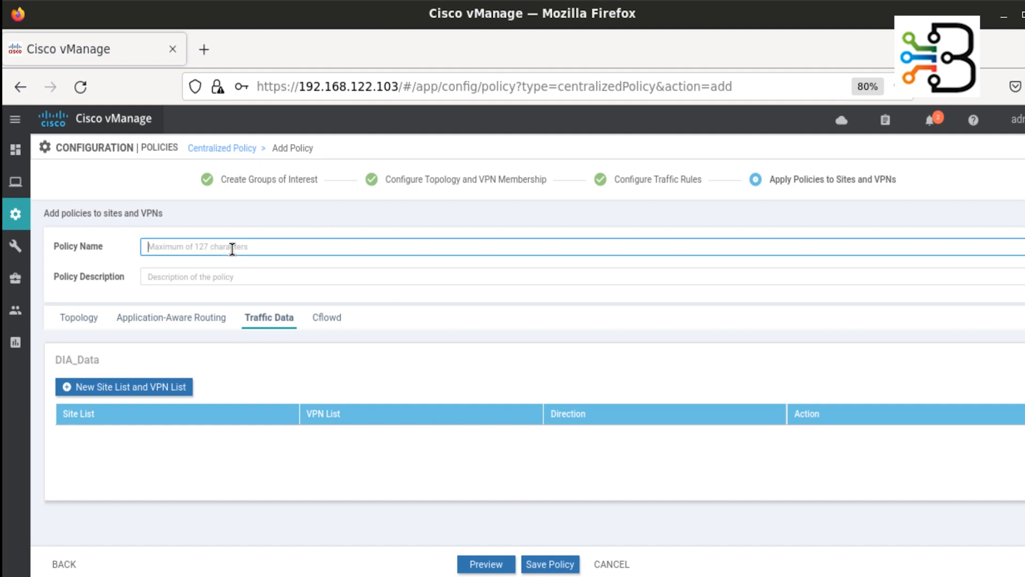
text(DIA_Policy)
key(ctrl+a)
key(ctrl+c)
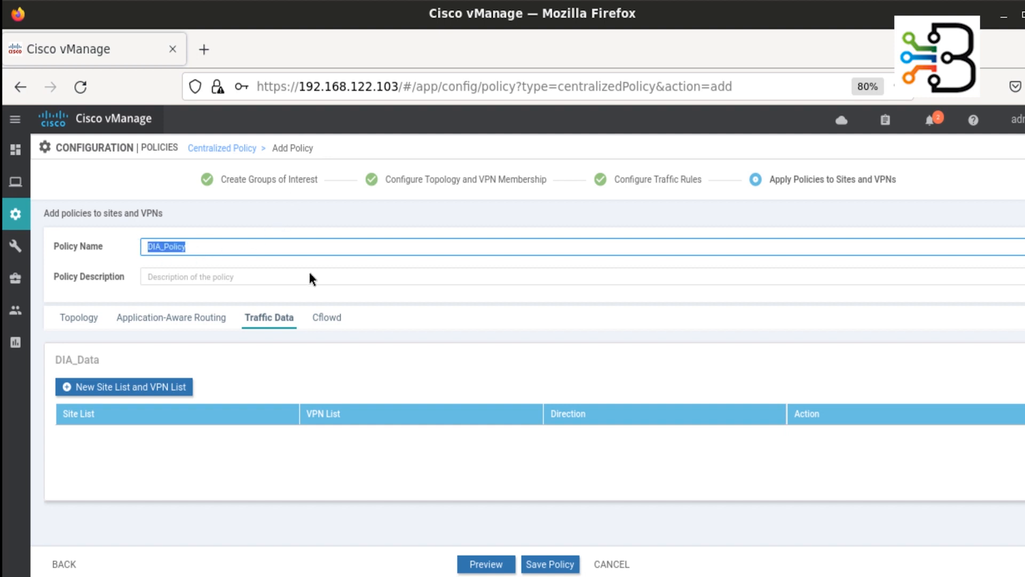
click(295, 272)
key(ctrl+v)
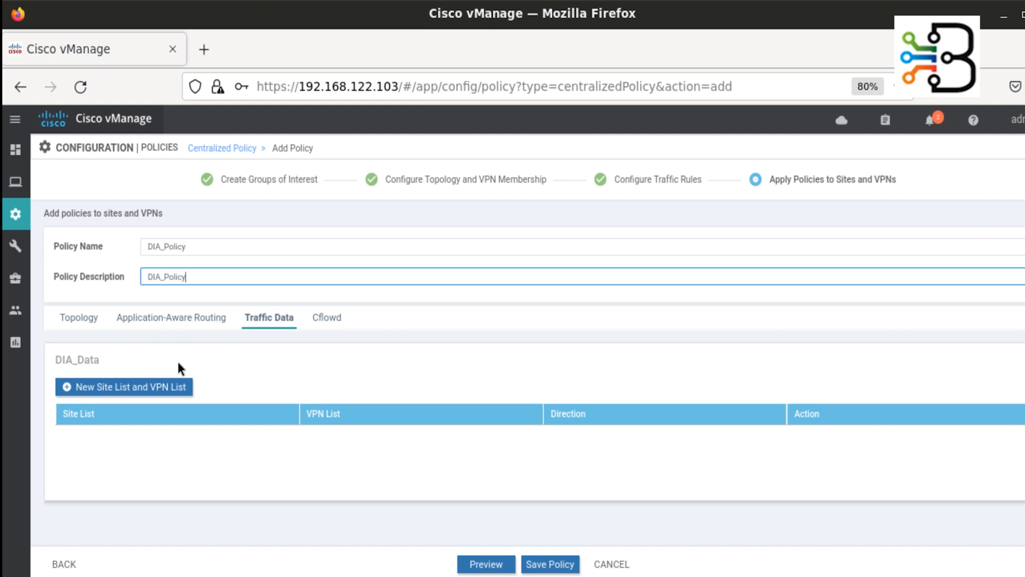
Start a new site and VPN list entry for DIA_Data in the From Service direction and select the Site_2 site list.
click(68, 388)
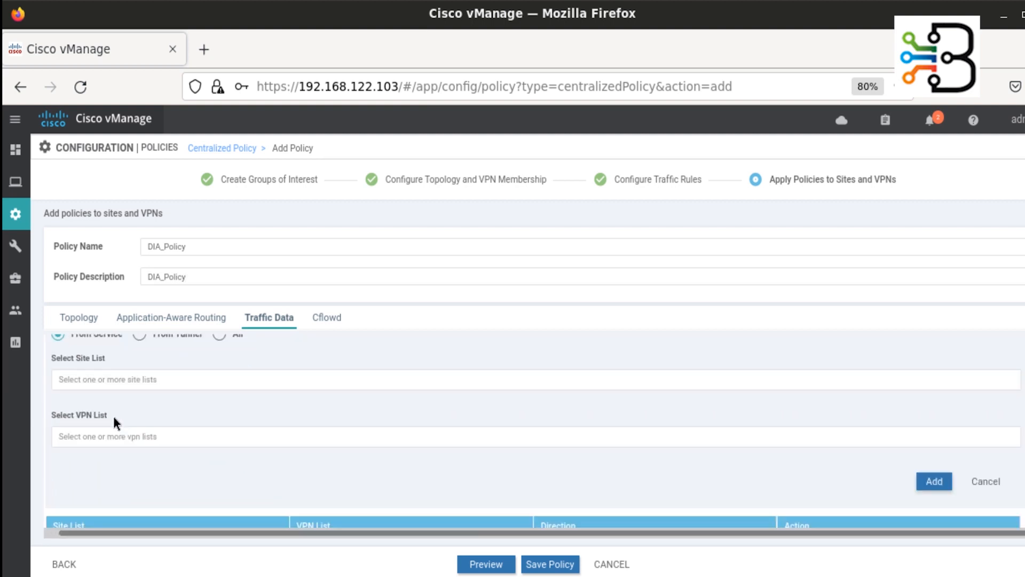
scroll(145, 393, up, 3)
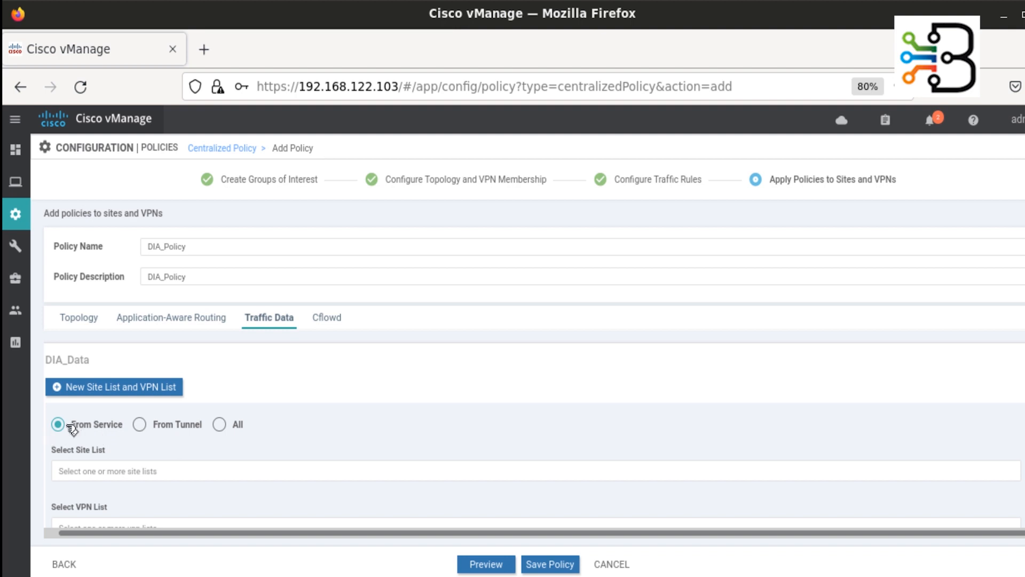
click(98, 471)
scroll(101, 471, down, 3)
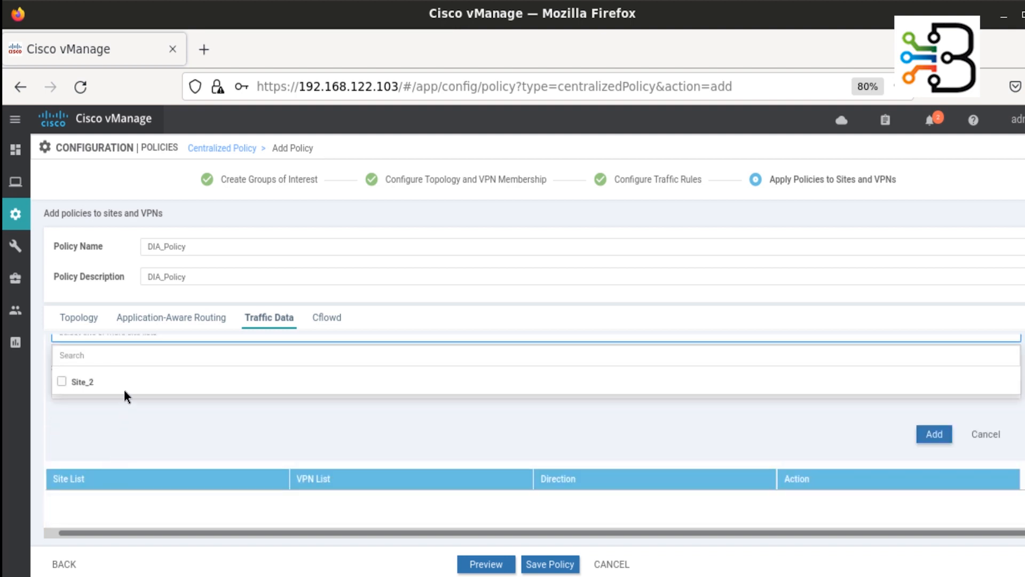
scroll(128, 393, up, 3)
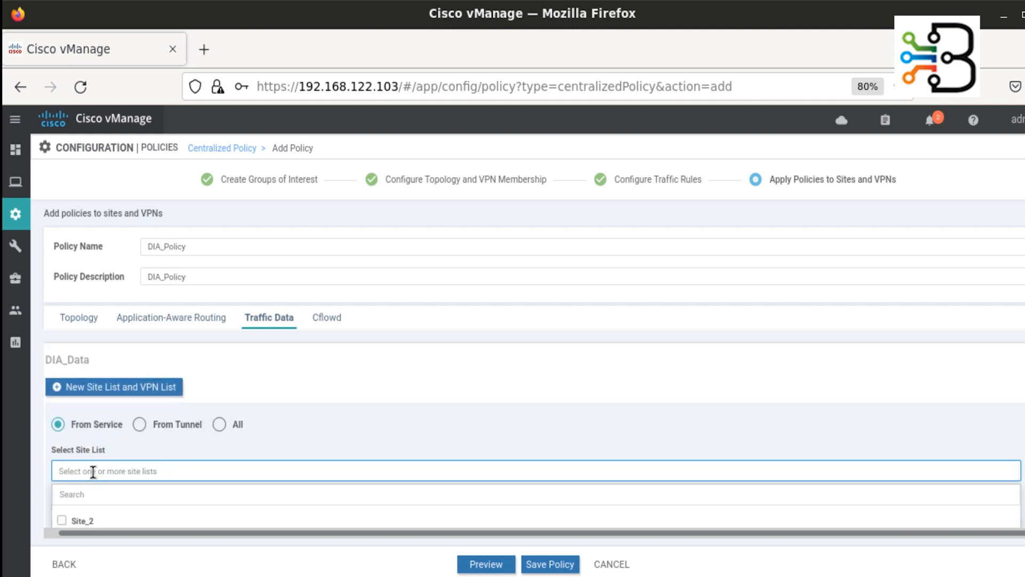
scroll(93, 471, down, 3)
click(62, 382)
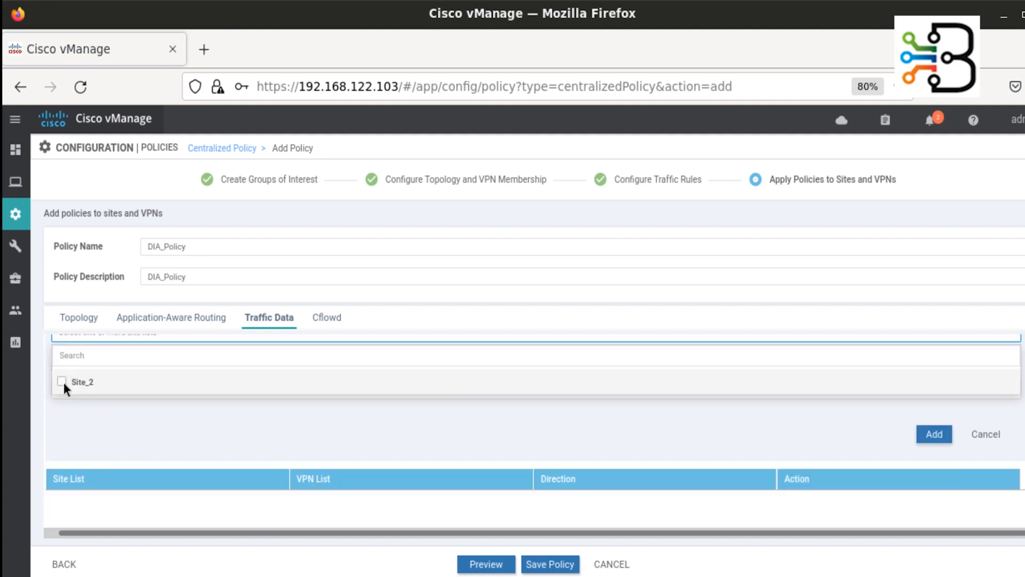
scroll(230, 401, up, 3)
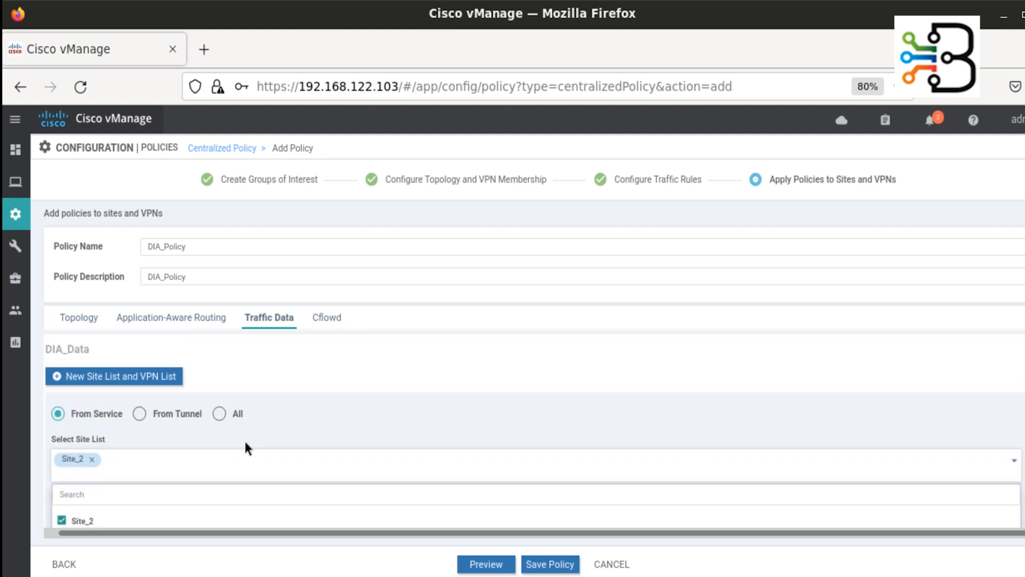
scroll(266, 469, down, 3)
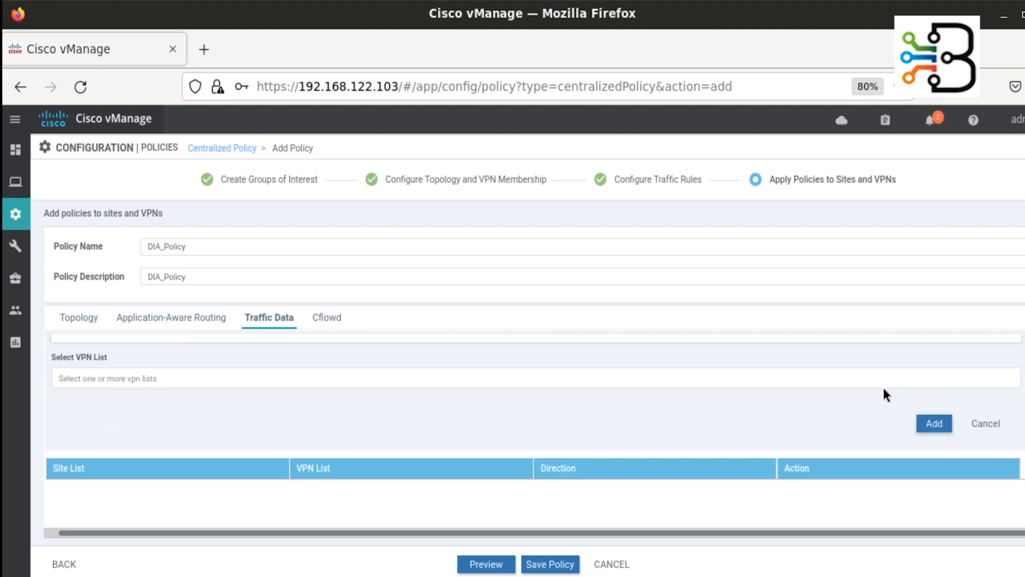
Select the Service_VPN list, add the entry to DIA_Data, and save the centralized policy.
click(108, 378)
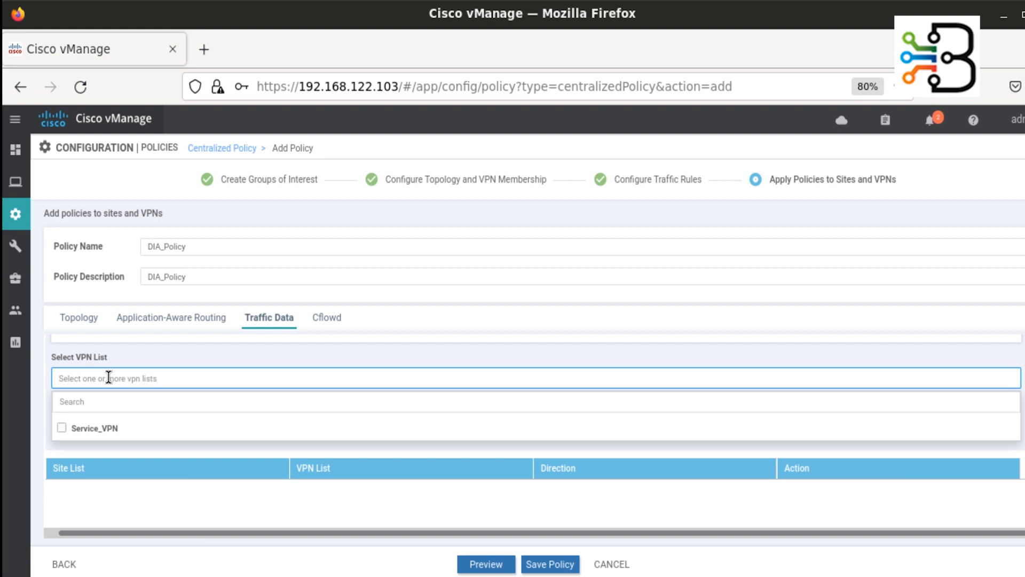
click(62, 428)
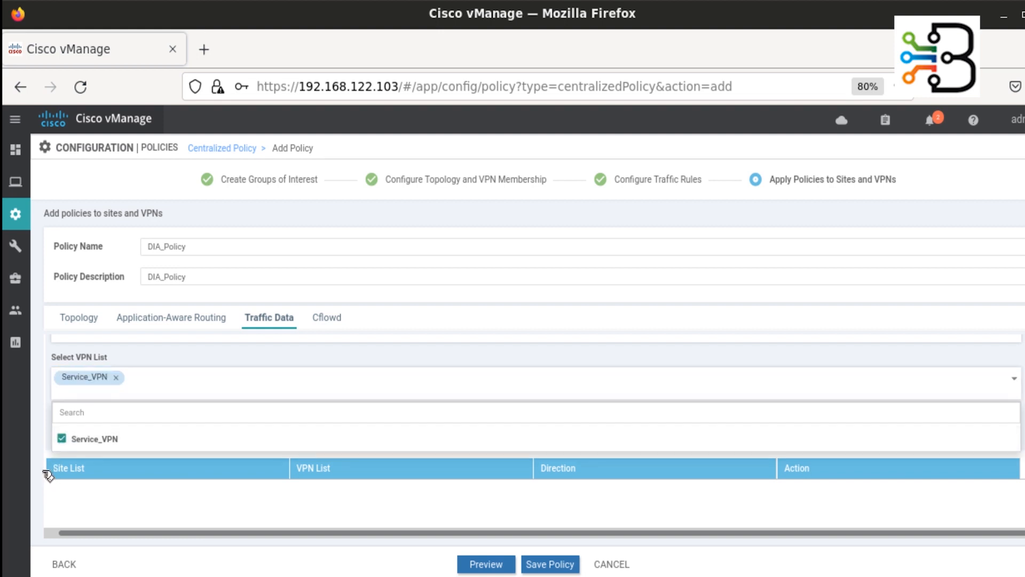
click(43, 454)
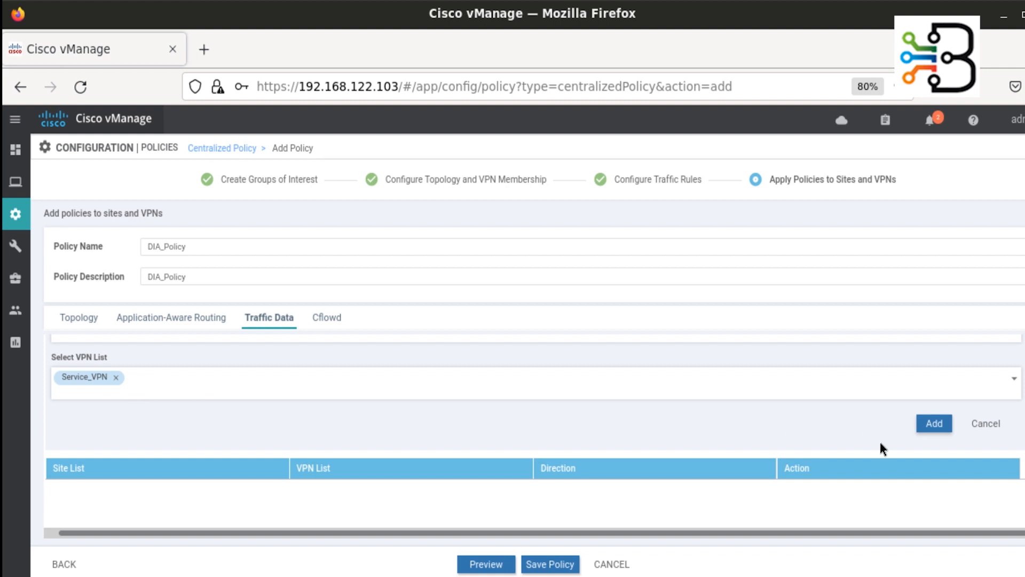
click(935, 423)
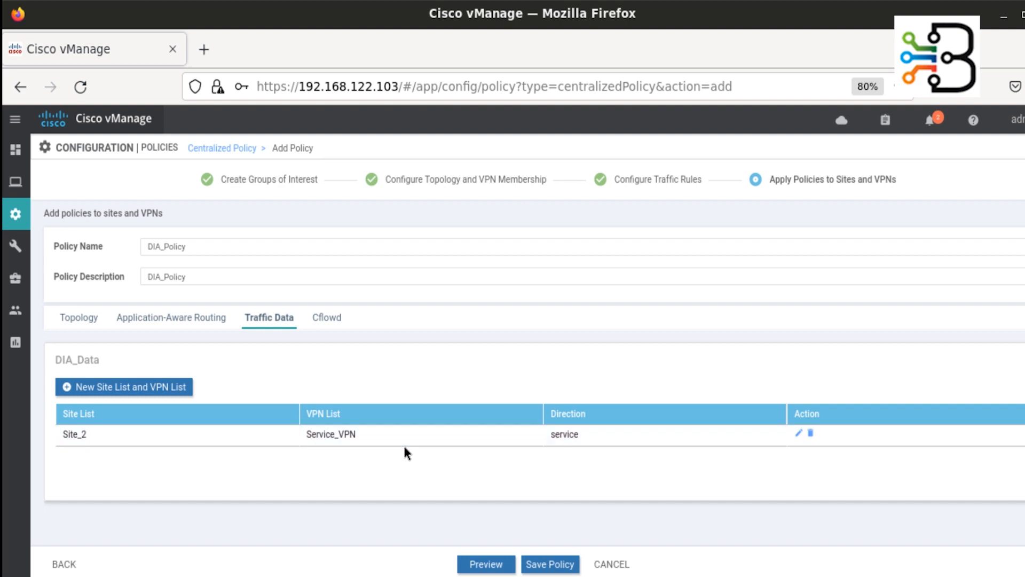
click(547, 566)
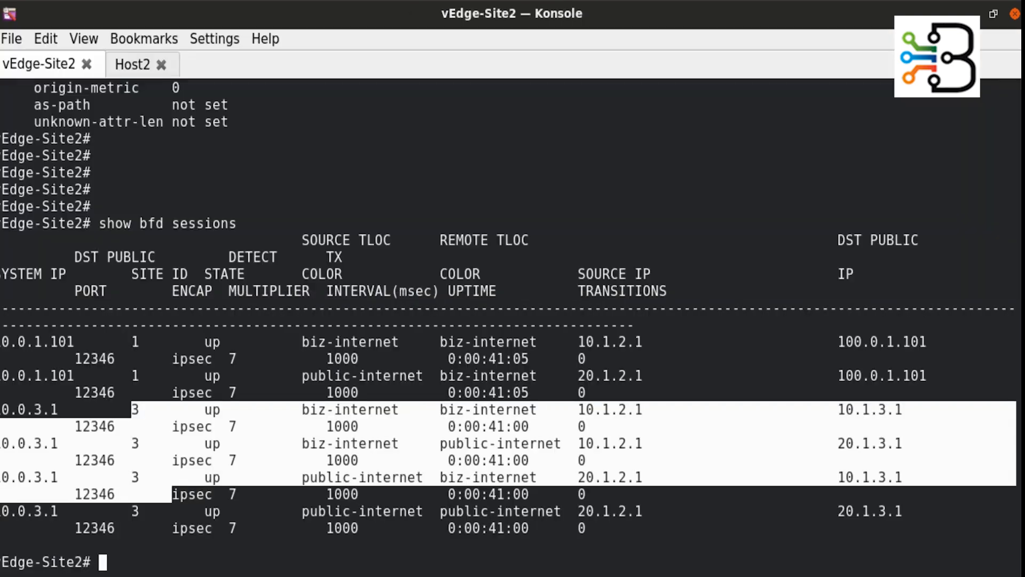
Clear space in the vEdge-Site2 console and run show policy from-vsmart.
key(Return)
key(Return)
key(Return)
key(Return)
key(Return)
key(Return)
key(Return)
key(Return)
key(Return)
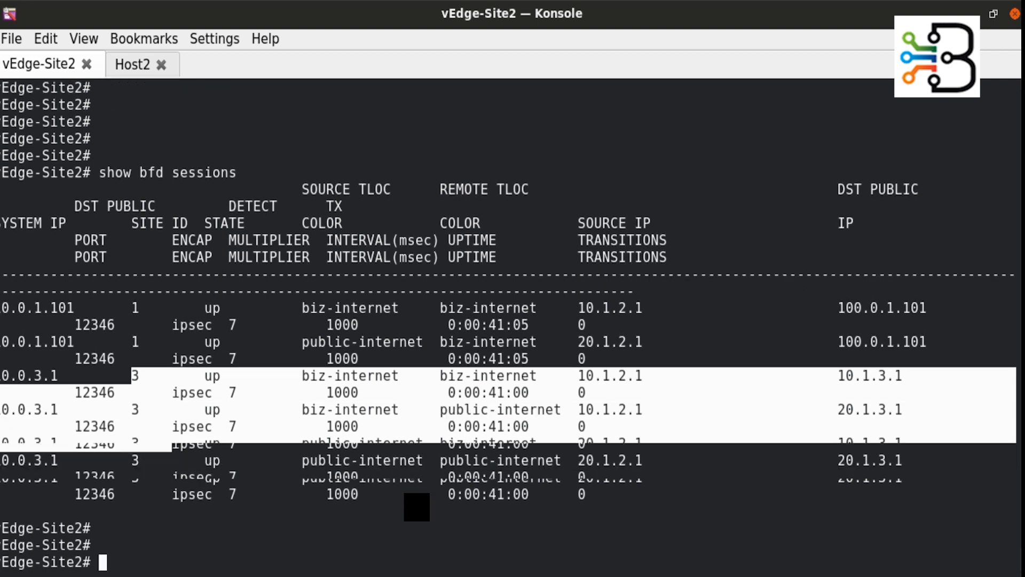
key(Return)
key(Return)
key(Return)
key(Return)
key(Return)
key(Return)
key(Return)
key(Return)
key(Return)
key(Return)
key(Return)
key(Return)
key(Return)
key(Return)
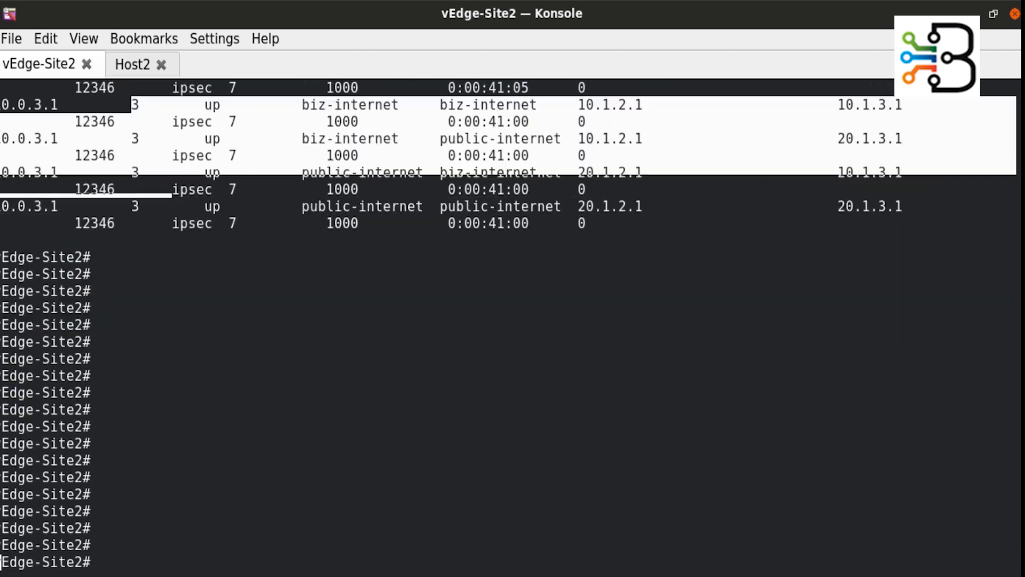
text(show policy fr)
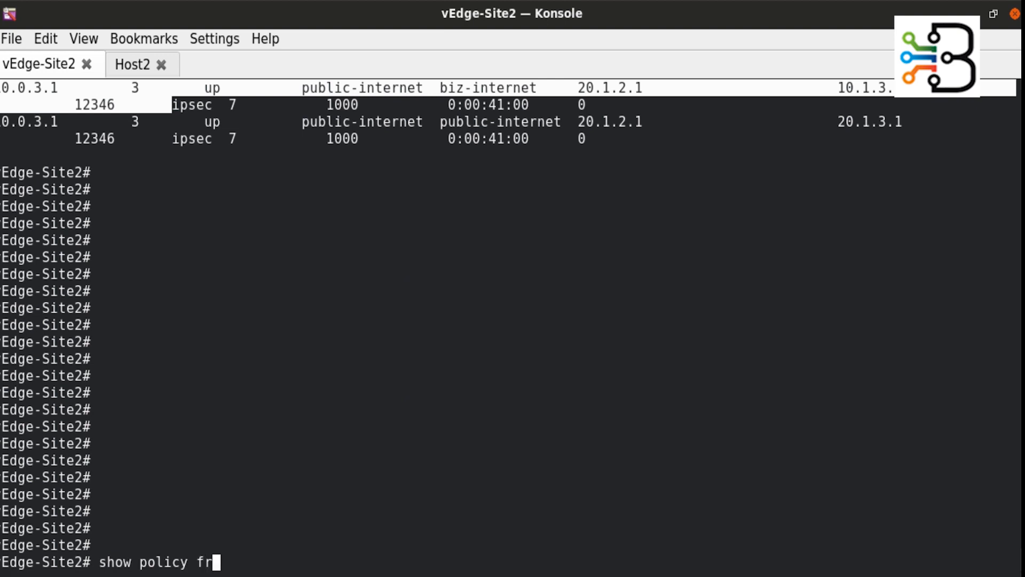
key(Tab)
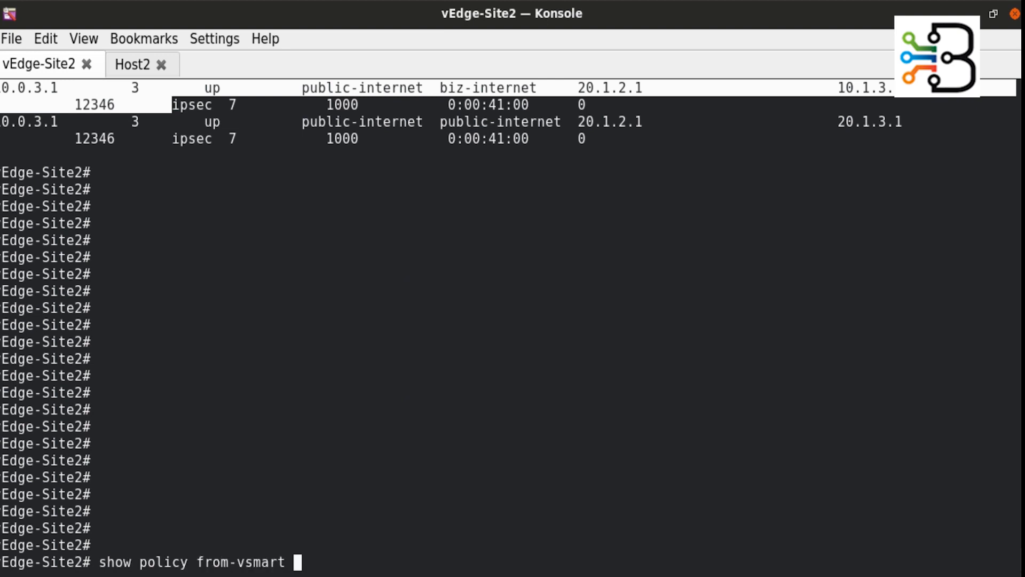
key(Return)
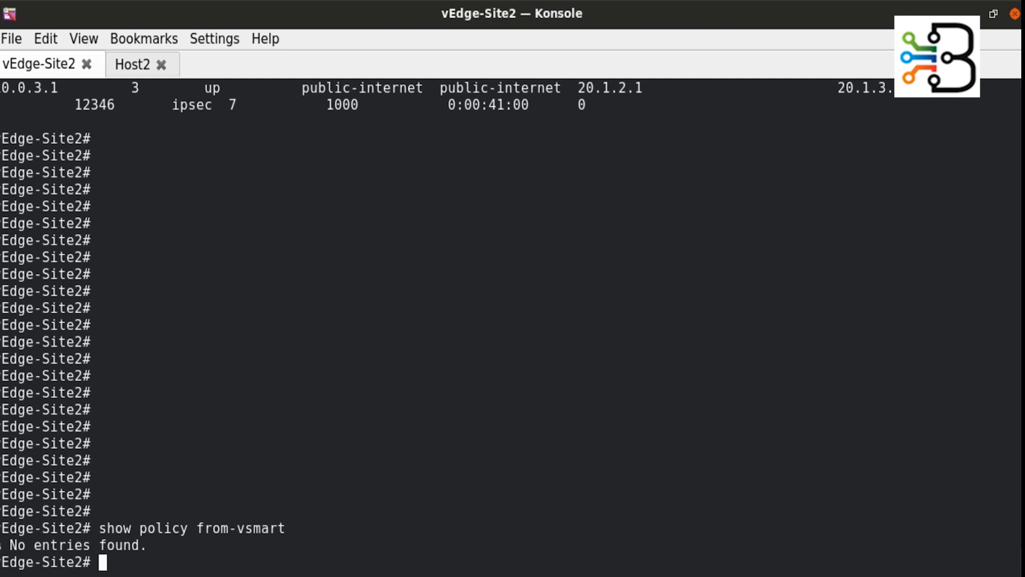
Switch to vManage and activate the centralized DIA_Policy on the reachable vSmart.
key(alt+Tab)
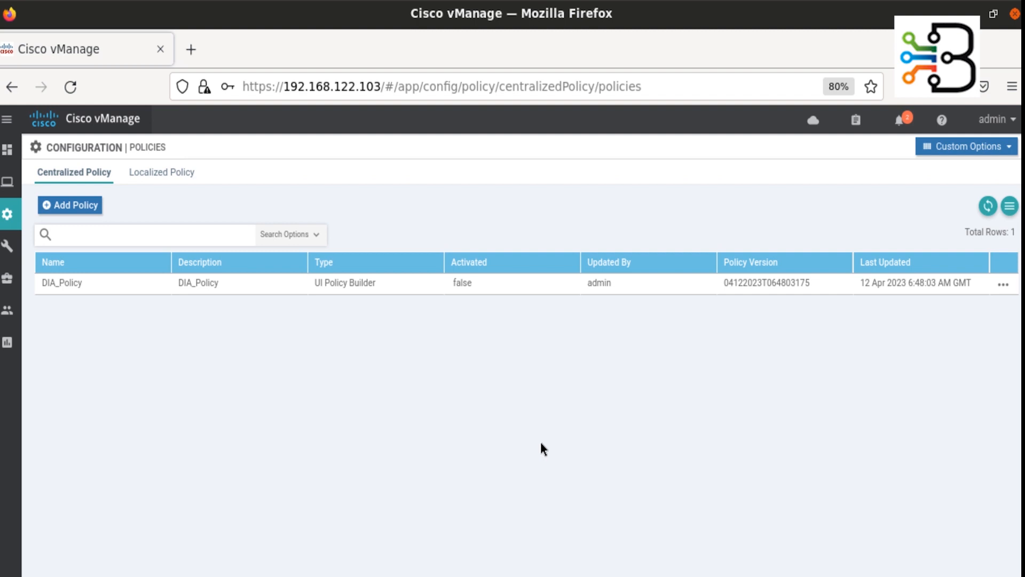
click(1013, 286)
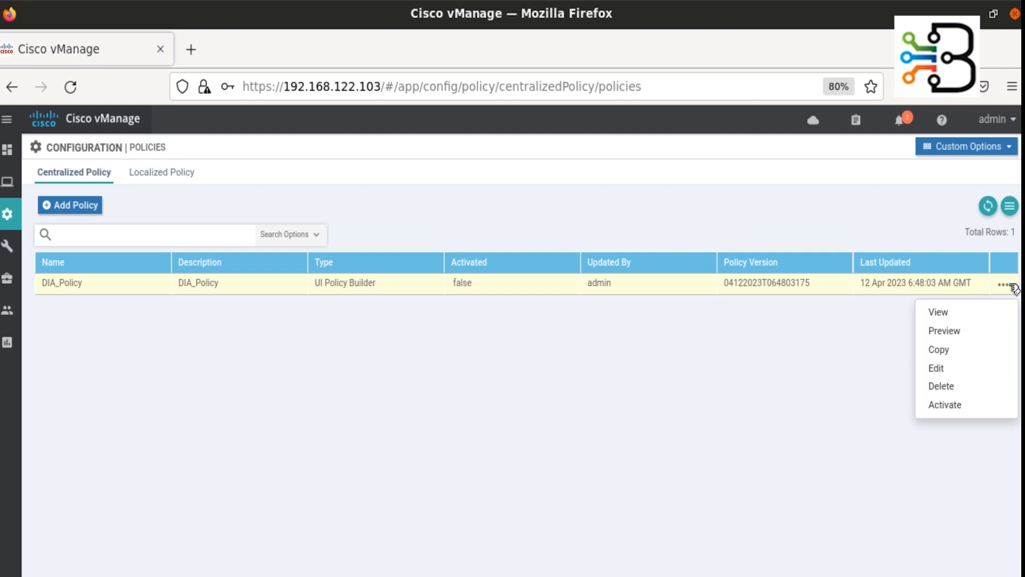
click(961, 411)
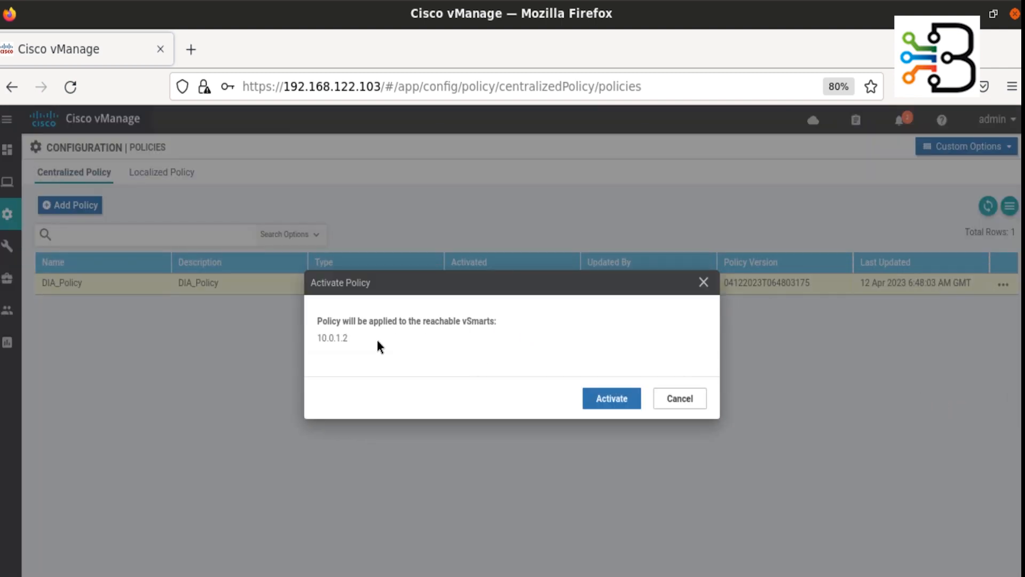
click(592, 398)
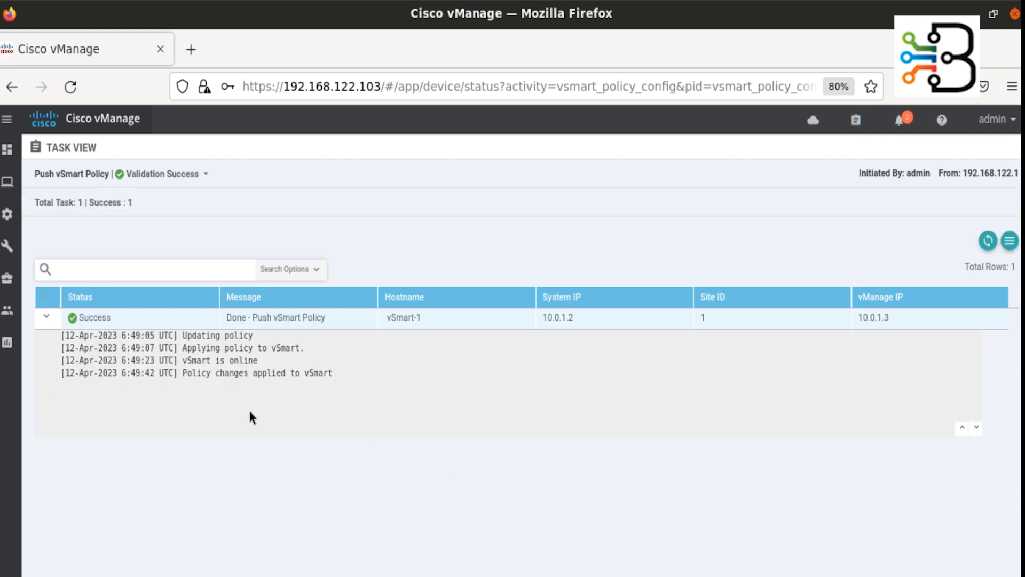
Switch back to the vEdge-Site2 console, rerun show policy from-vsmart, and examine the received data policy and prefix lists.
key(alt+Tab)
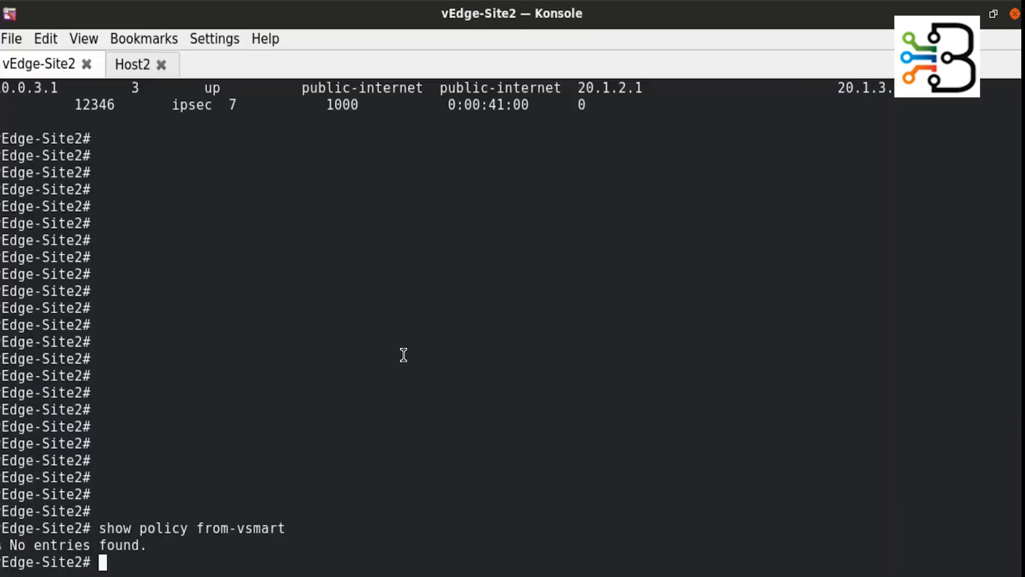
key(Up)
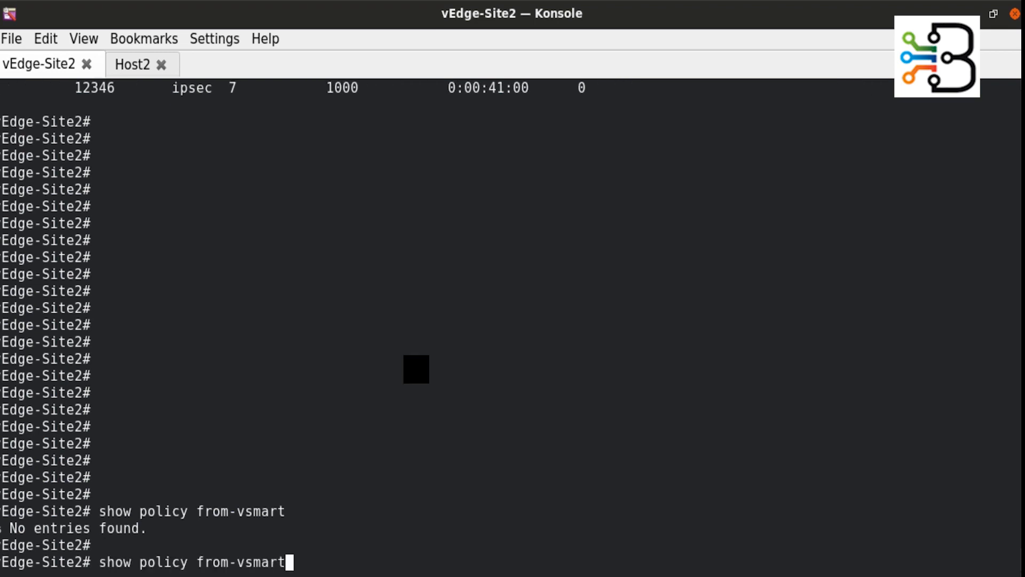
key(Return)
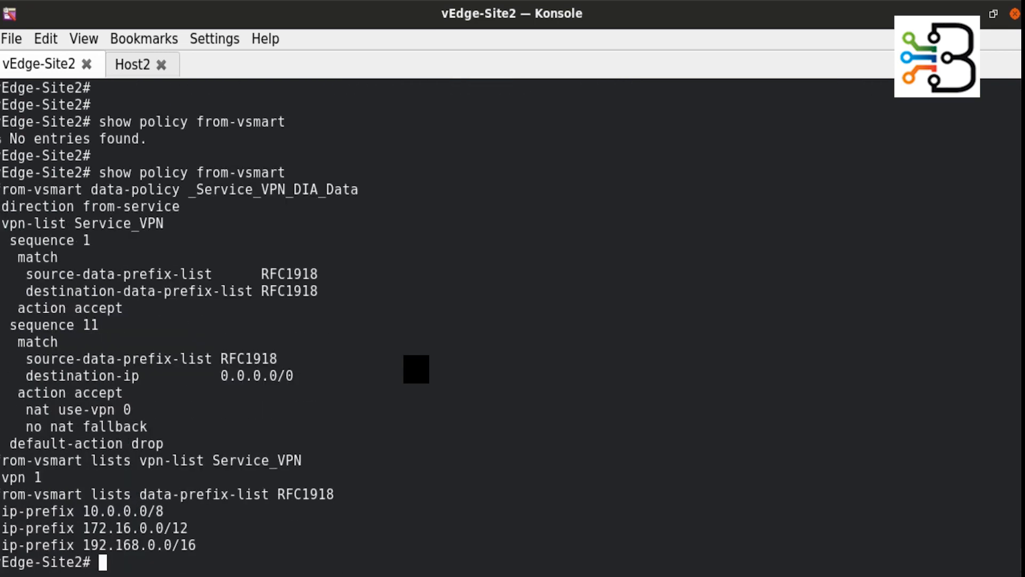
drag(2, 189, 334, 544)
click(332, 536)
Run traceroute 8.8.8.8 again from the Host2 console and examine the hop line it returns.
click(136, 61)
key(Return)
key(Return)
key(Return)
key(Return)
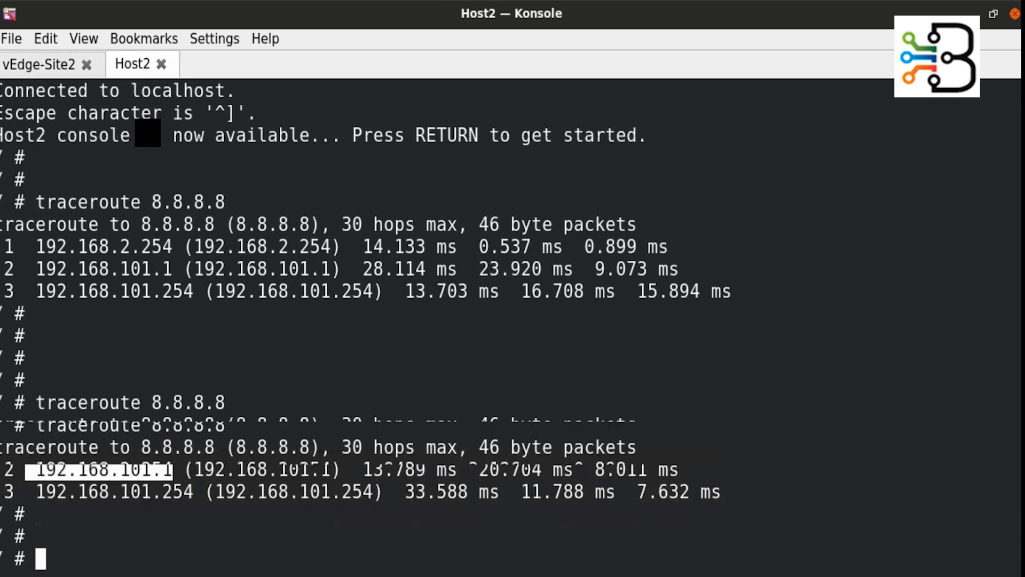
key(Up)
key(Return)
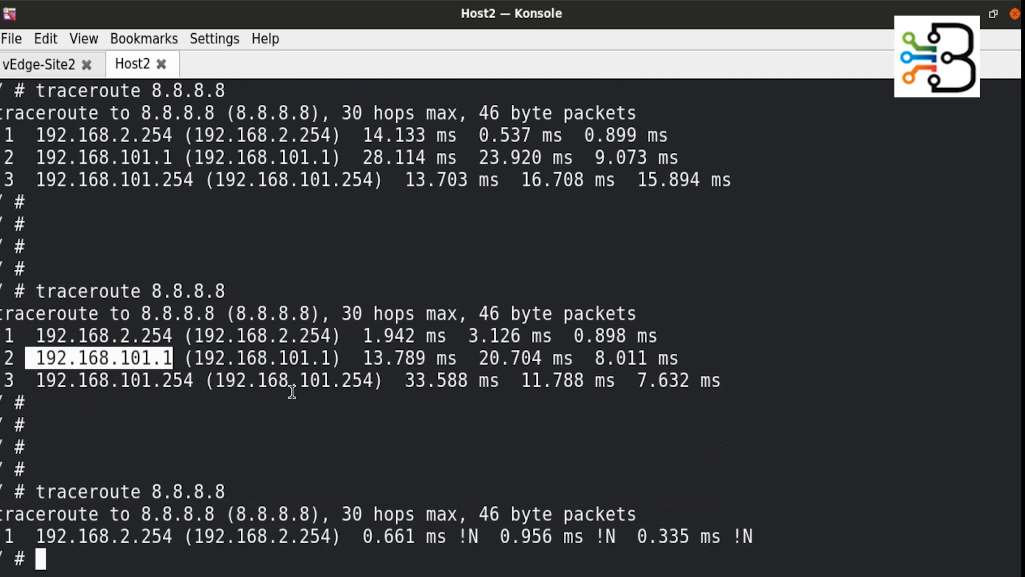
drag(78, 537, 109, 538)
drag(258, 543, 641, 535)
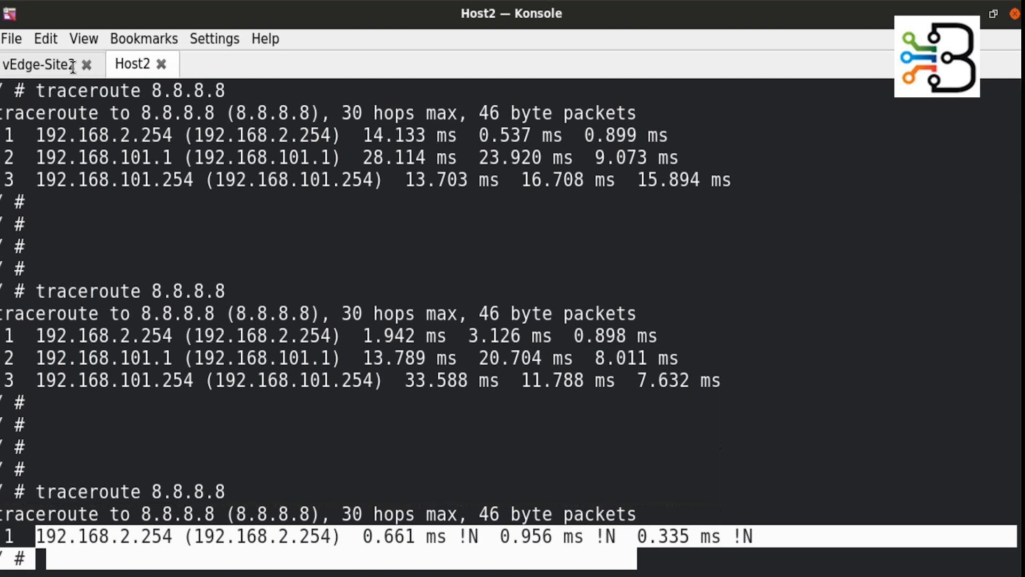
Run show running-config vpn 0 on vEdge-Site2 and examine the configuration of WAN interfaces ge0/0 and ge0/1.
click(42, 69)
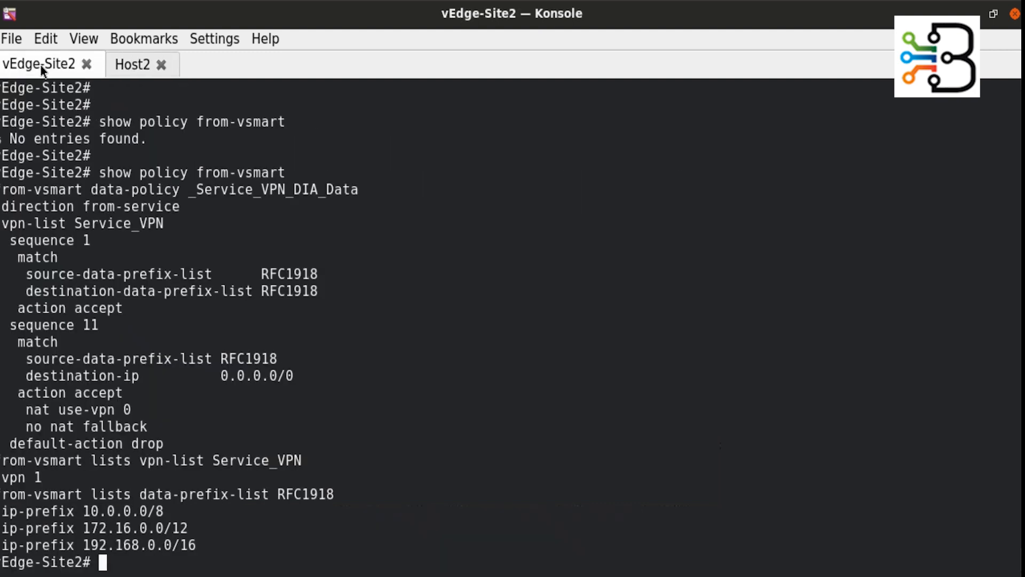
key(Return)
key(Return)
text(sho run)
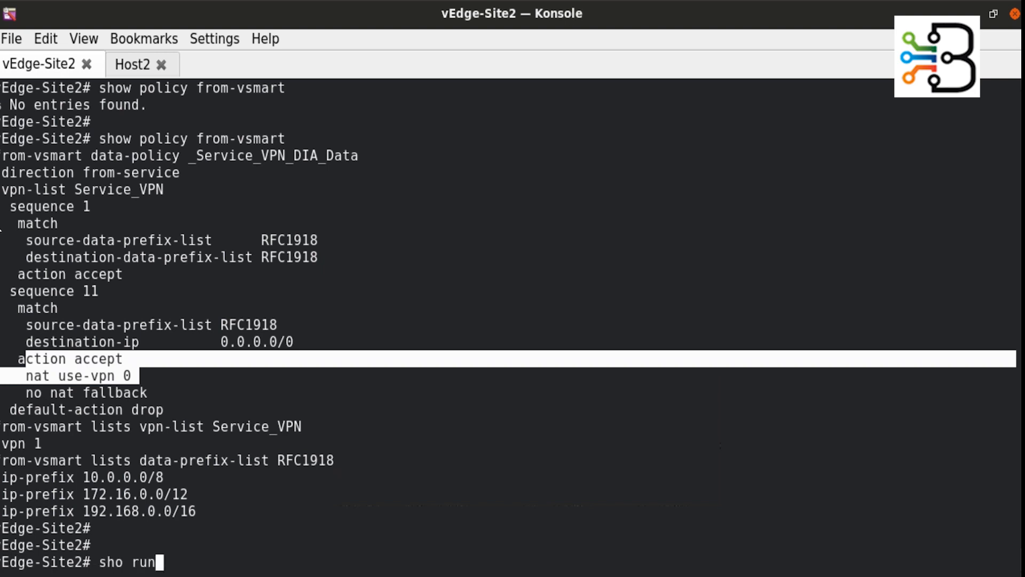
key(Tab)
text(vpn 0)
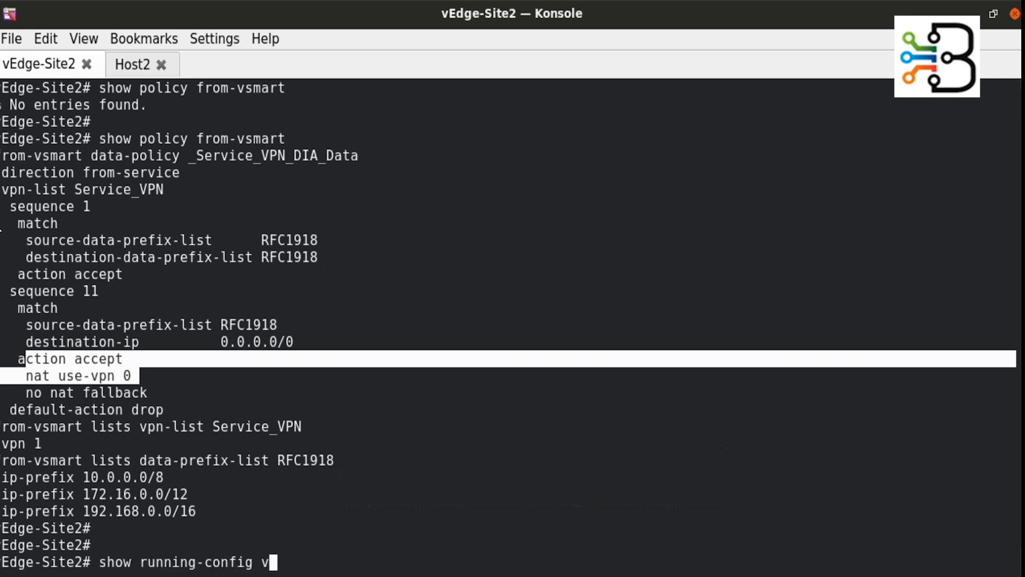
key(Return)
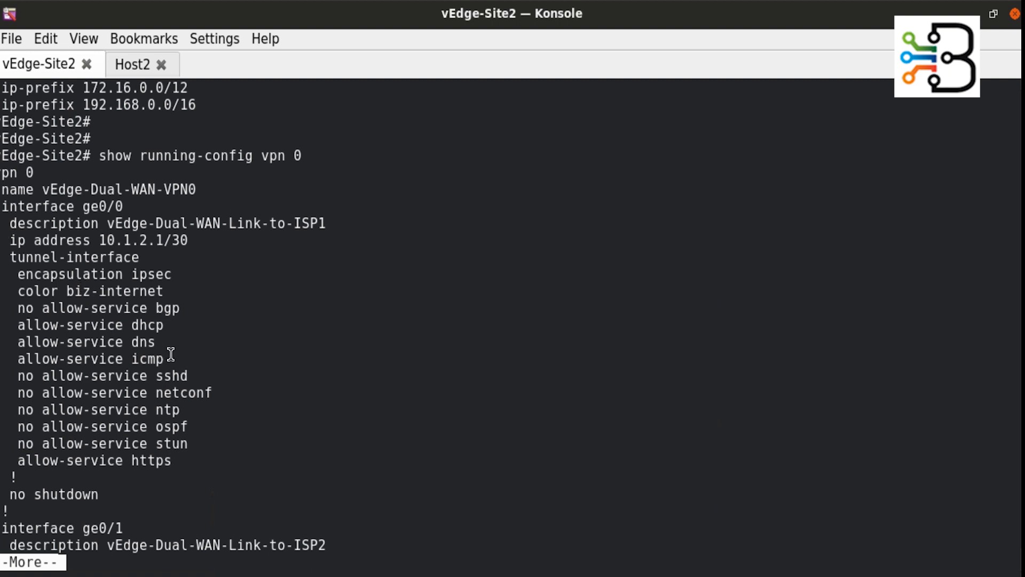
key(space)
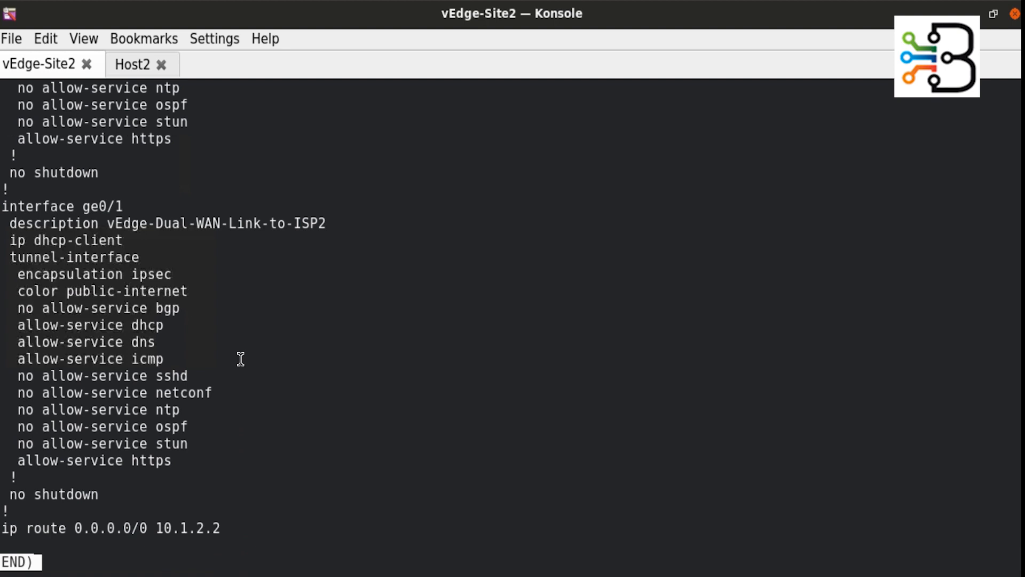
scroll(220, 293, up, 2)
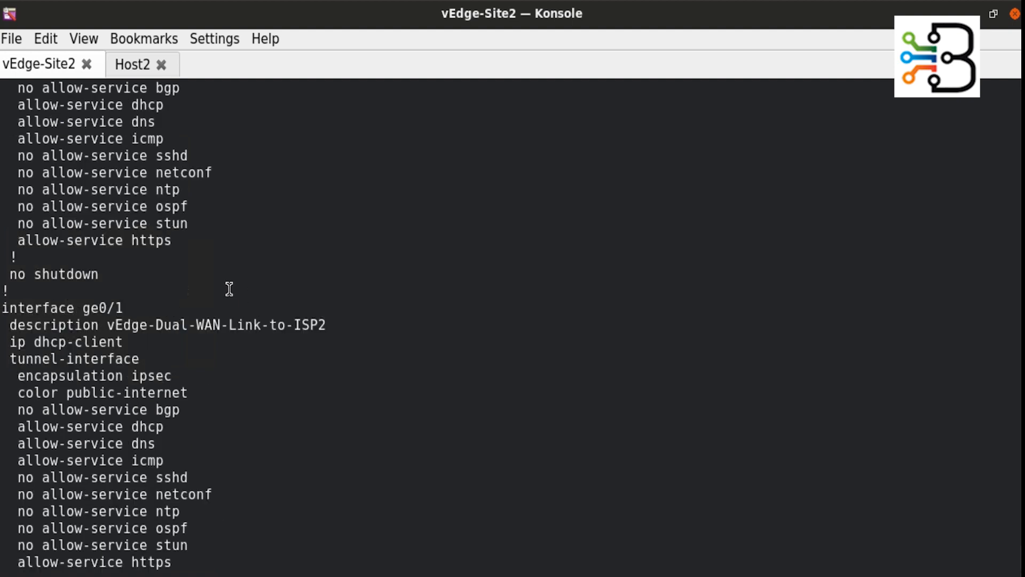
scroll(229, 289, up, 2)
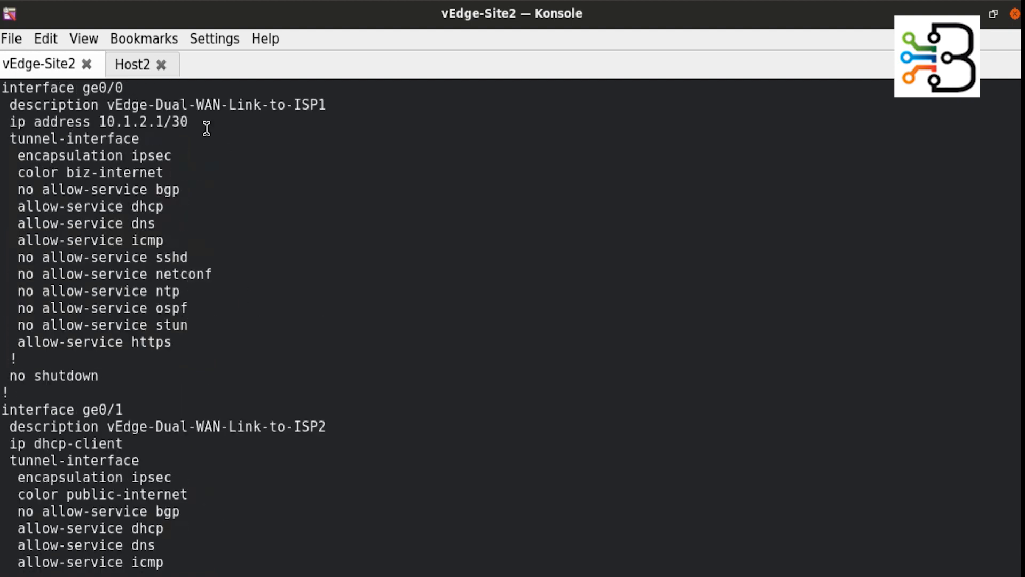
triple_click(48, 86)
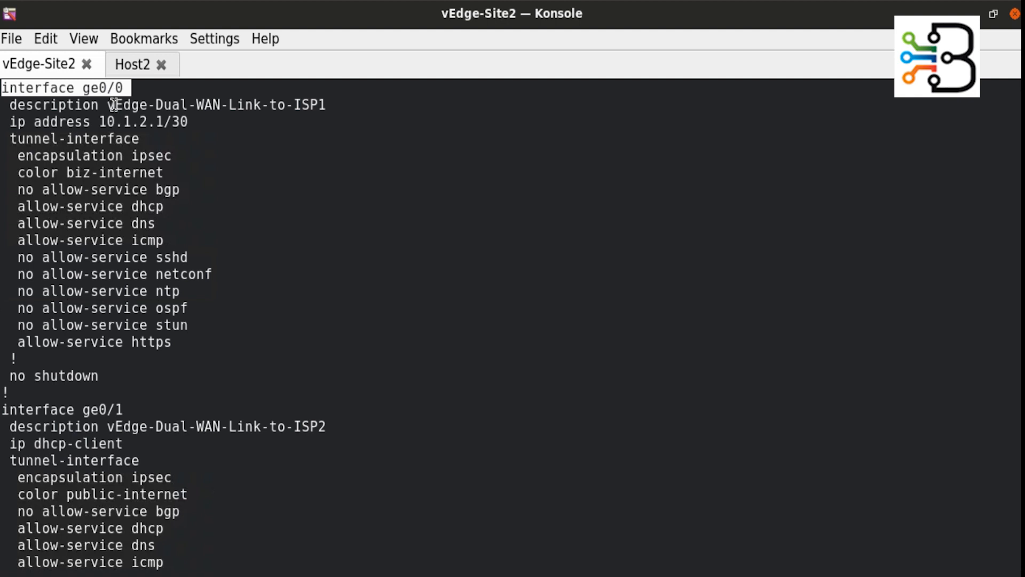
scroll(111, 94, up, 2)
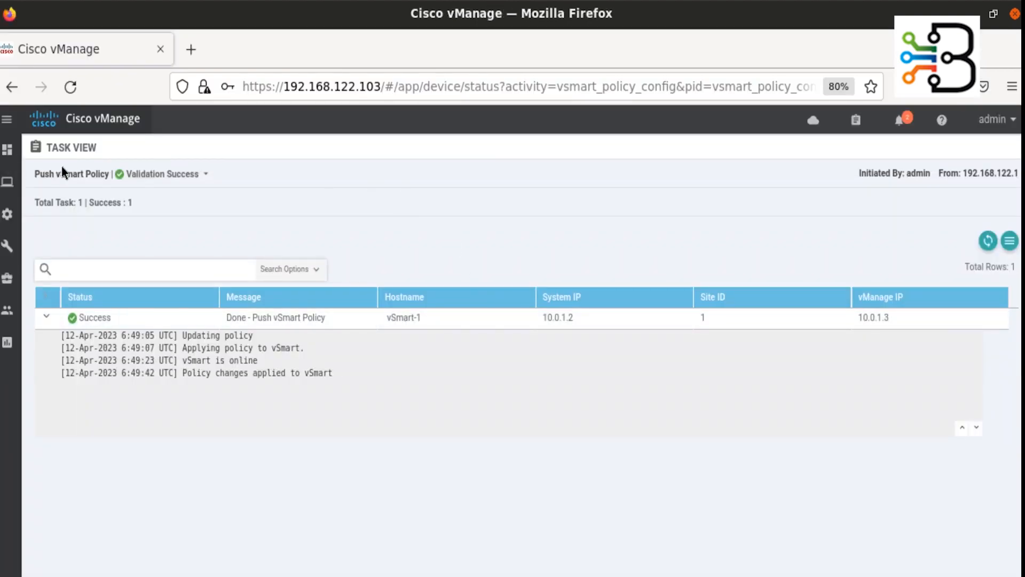
Open the vEdge-Dual-WAN-Link-to-ISP1 feature template for editing.
mouse_move(14, 229)
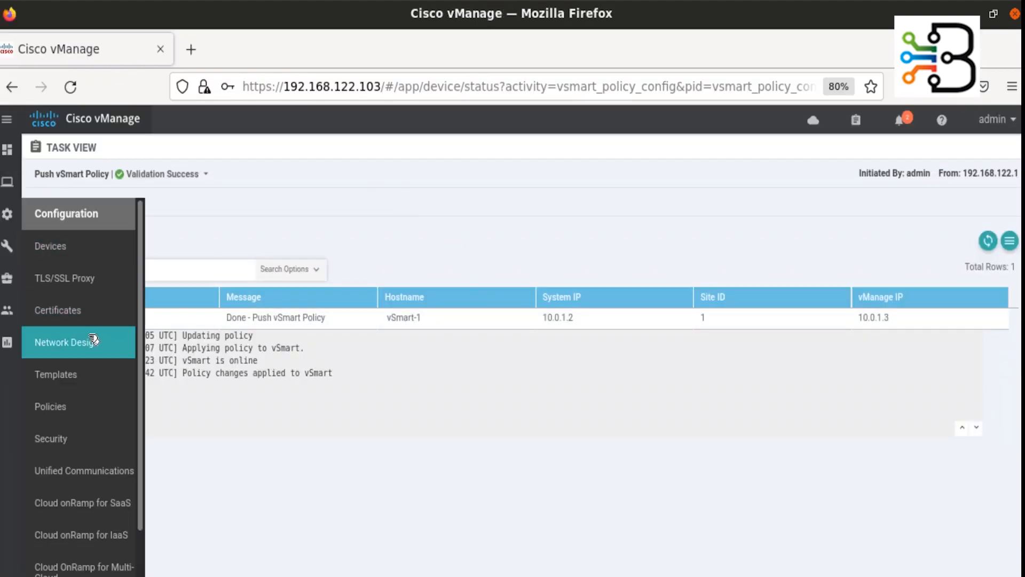
click(84, 378)
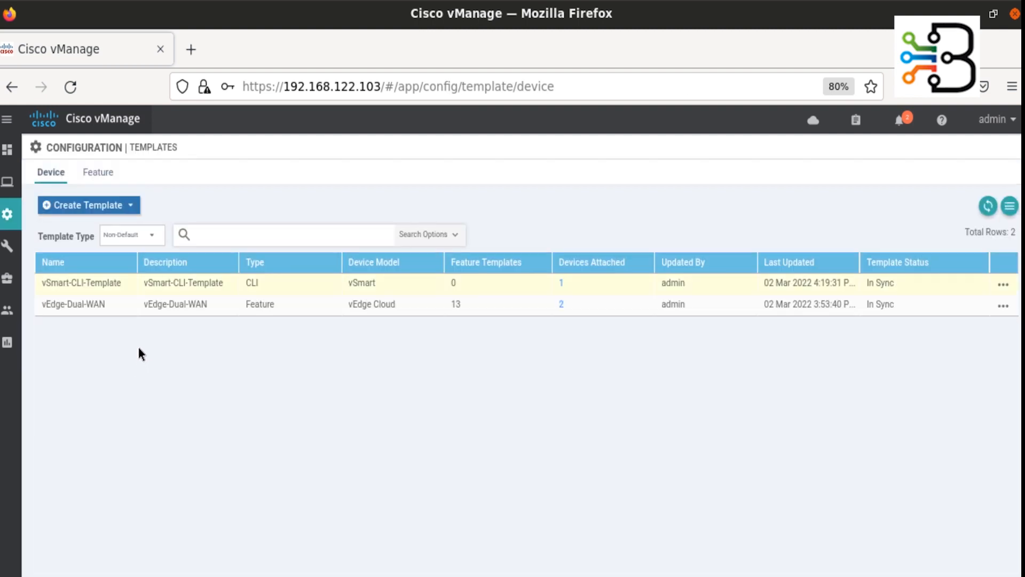
click(98, 172)
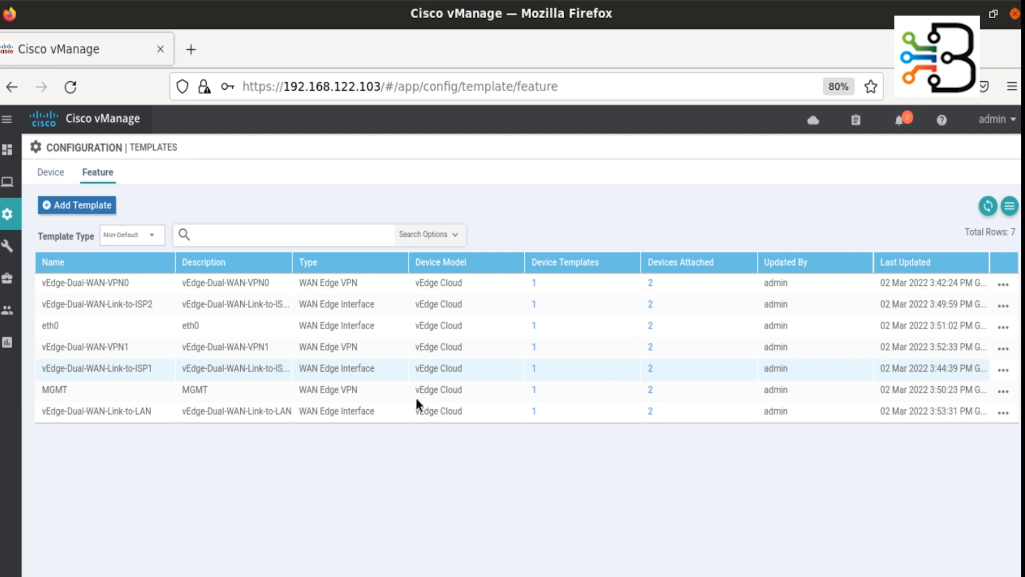
click(1003, 370)
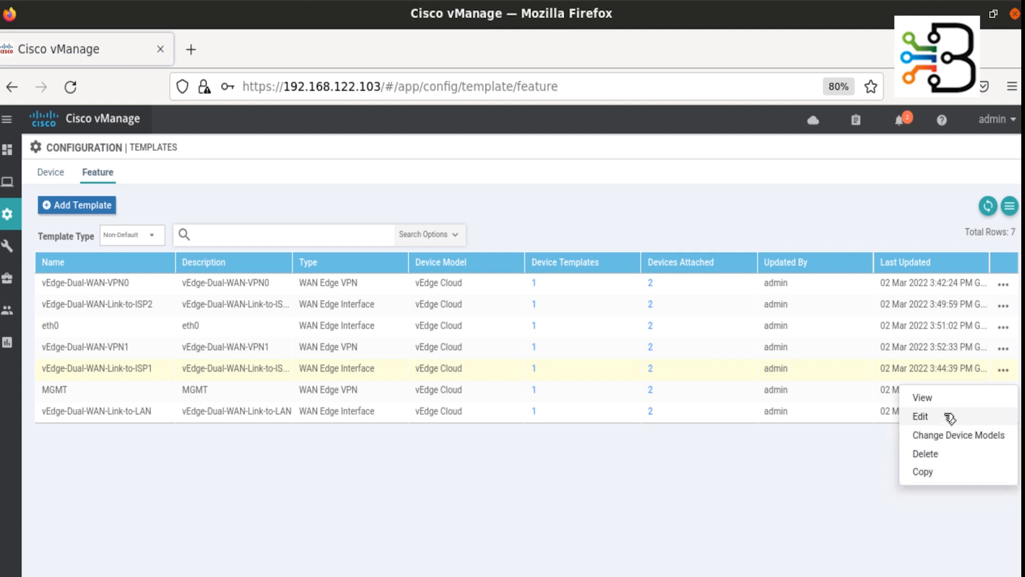
click(968, 421)
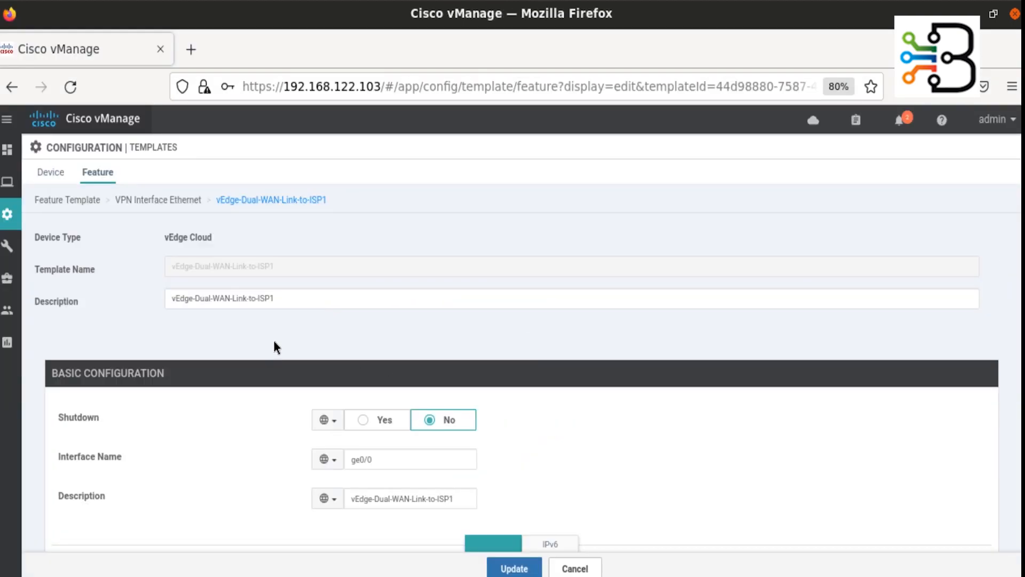
Set IPv4 NAT to a global value of On in the ISP1 interface template and review its remaining NAT options.
click(254, 355)
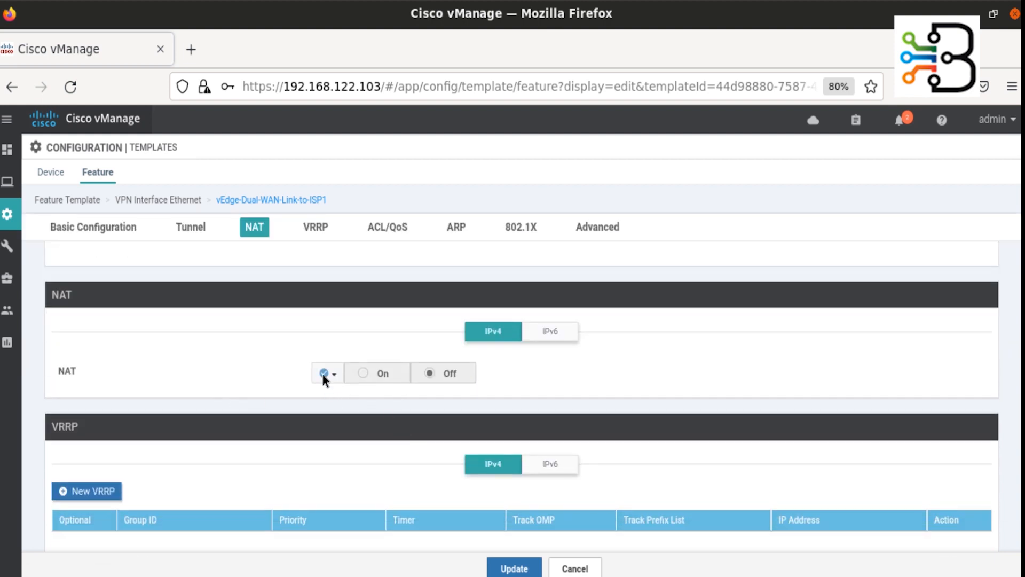
click(336, 373)
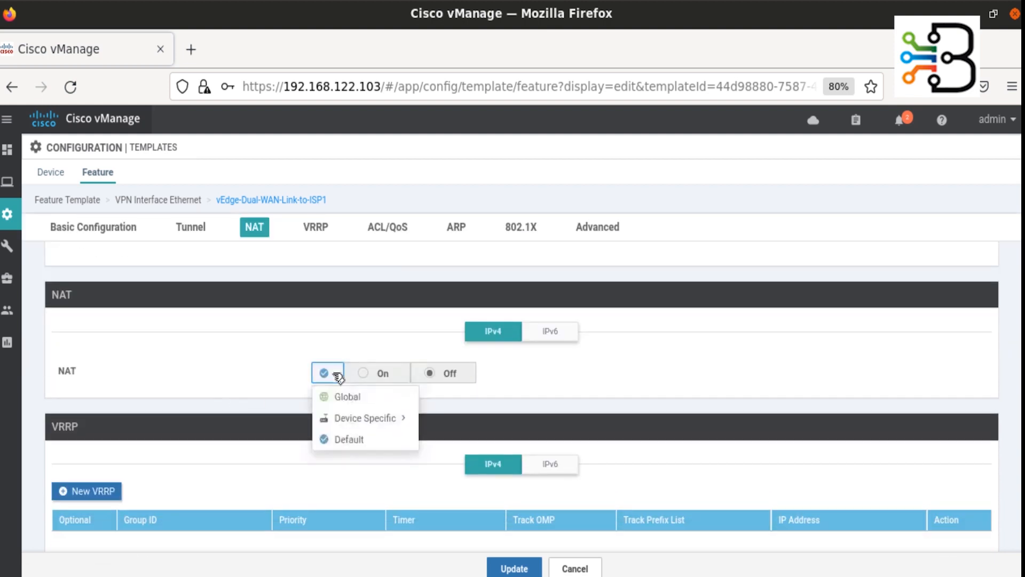
click(352, 397)
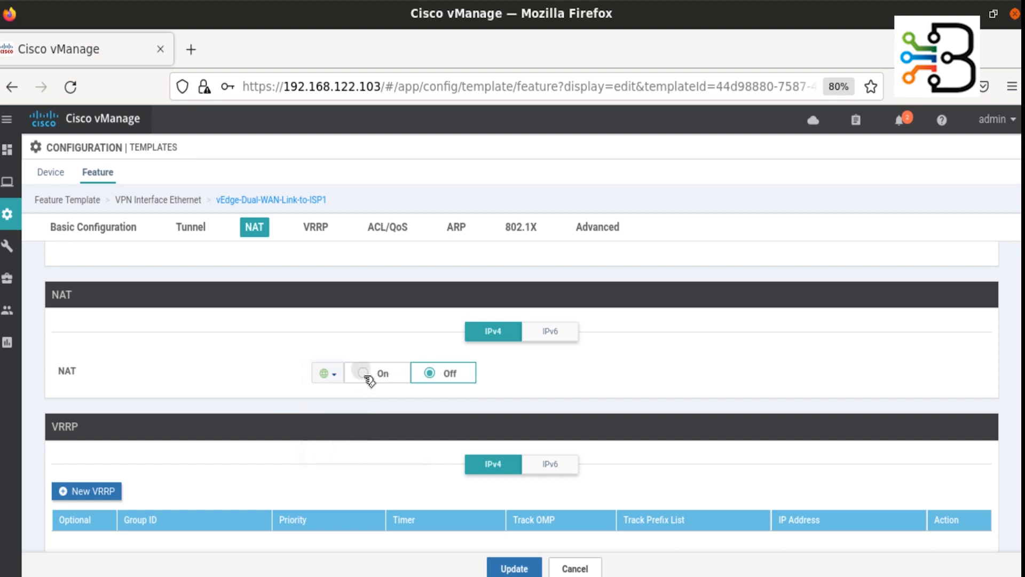
click(363, 374)
scroll(190, 373, down, 3)
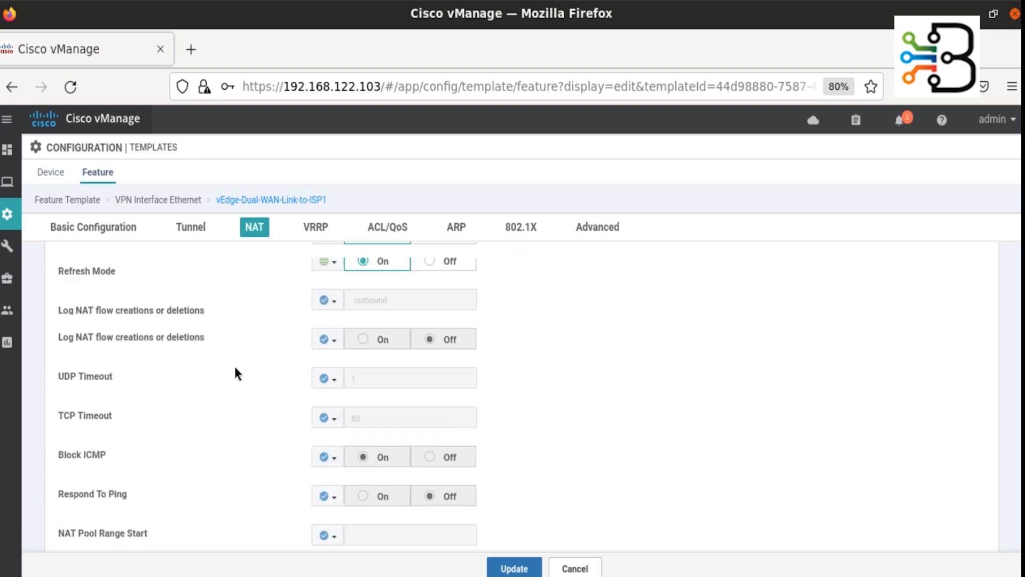
scroll(272, 370, down, 3)
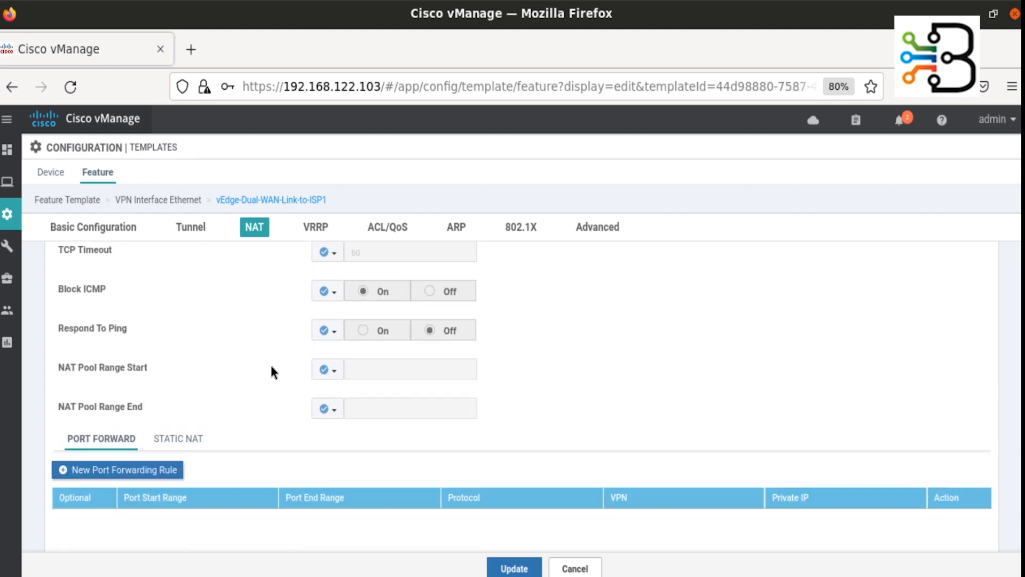
scroll(316, 360, up, 3)
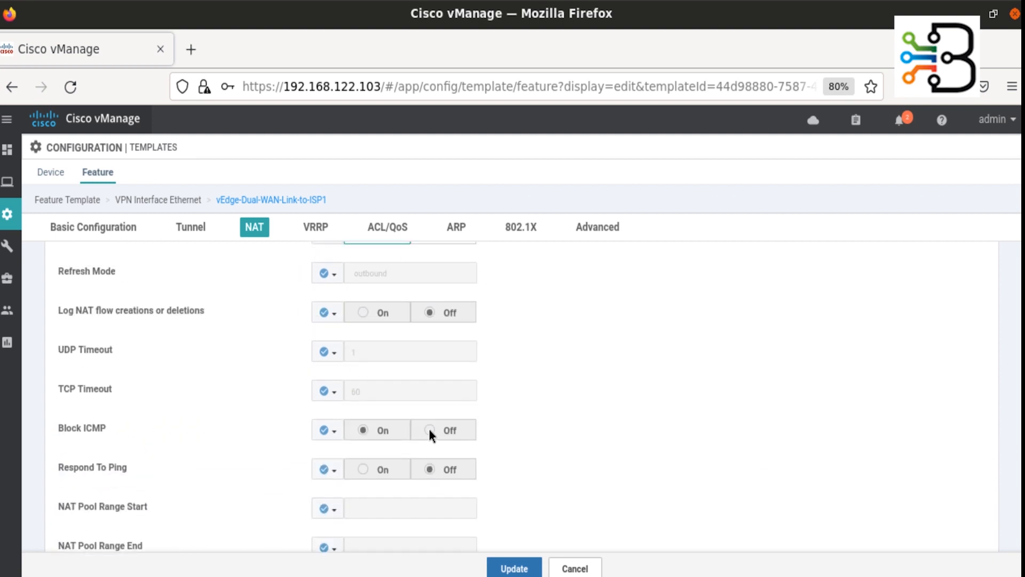
In the ISP1 interface template's NAT settings, set Block ICMP to global Off and Respond To Ping to global On.
click(326, 430)
click(343, 455)
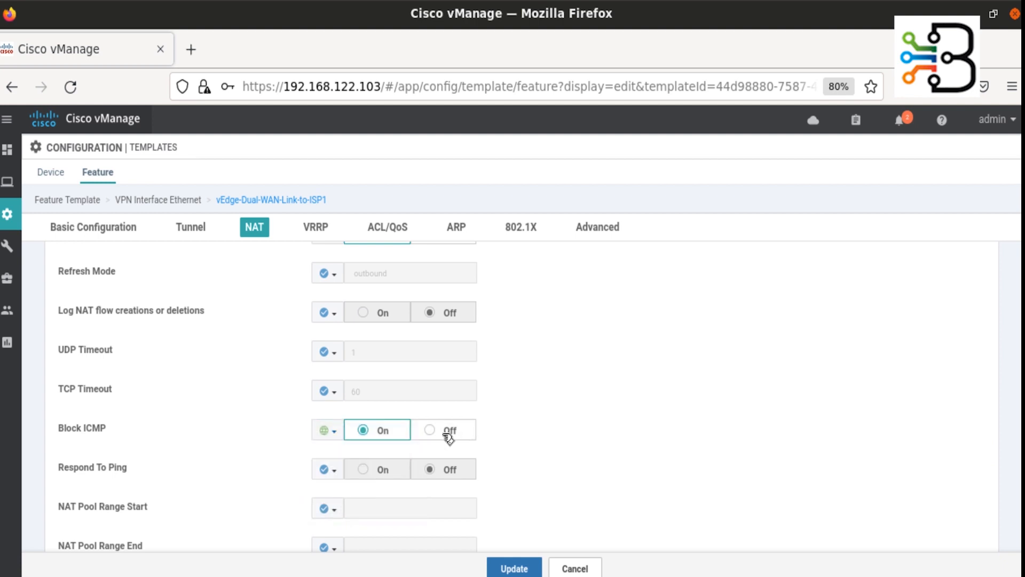
click(431, 434)
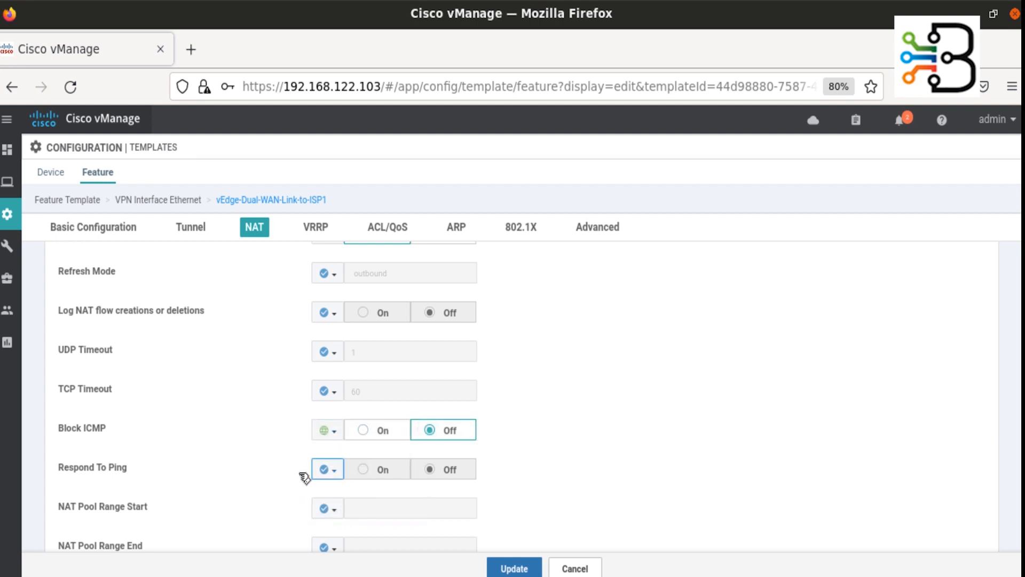
click(339, 472)
click(334, 490)
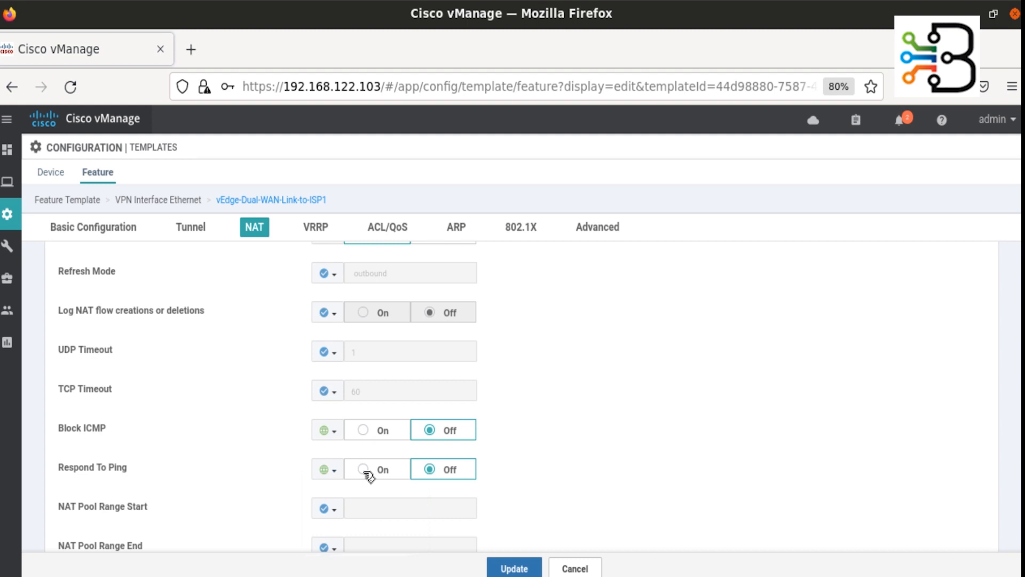
scroll(694, 418, up, 15)
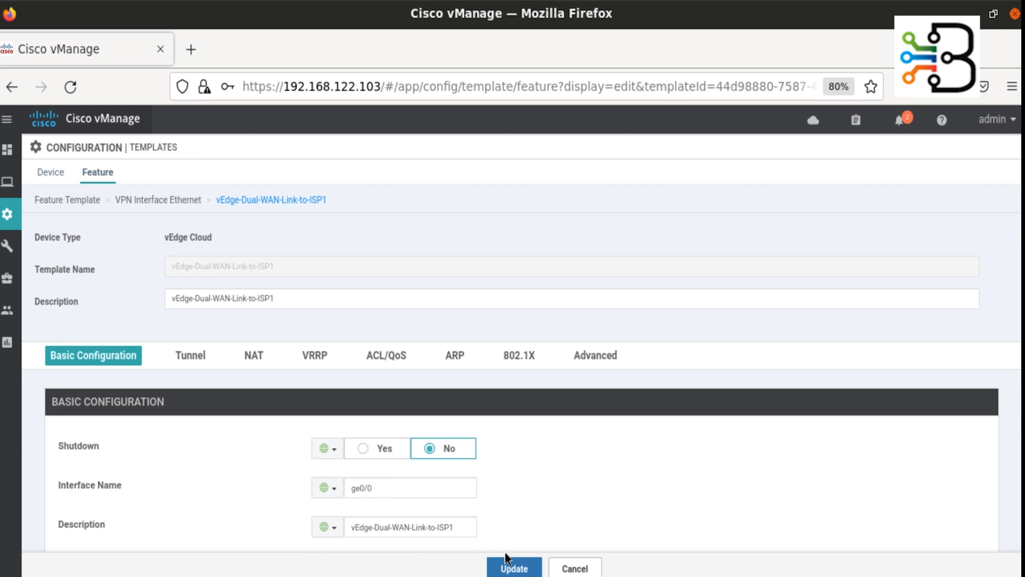
Update the ISP1 template and push the configuration to vEdge-Site2 and vEdge-Site3, confirming the changes on 2 devices.
click(514, 569)
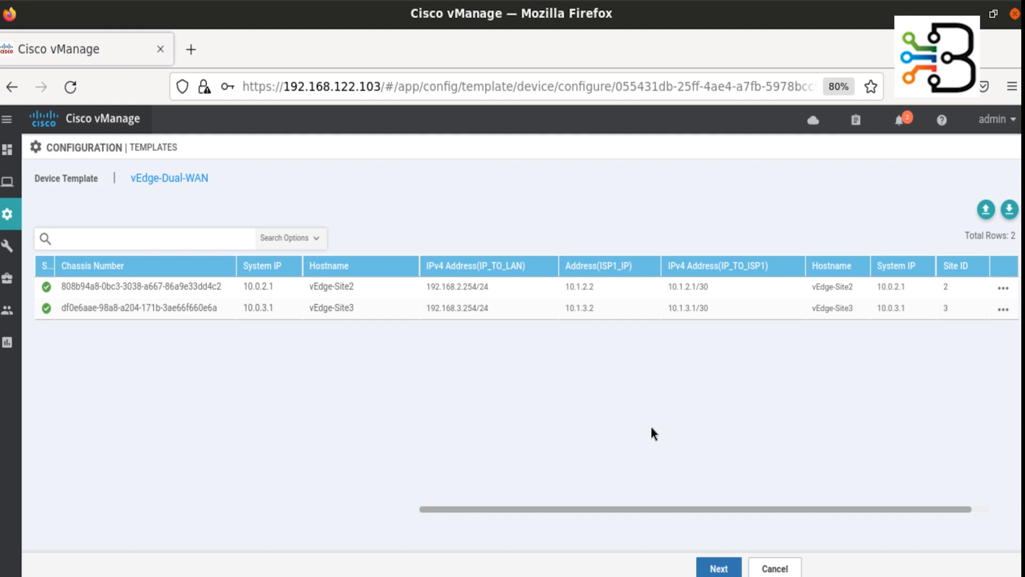
click(720, 569)
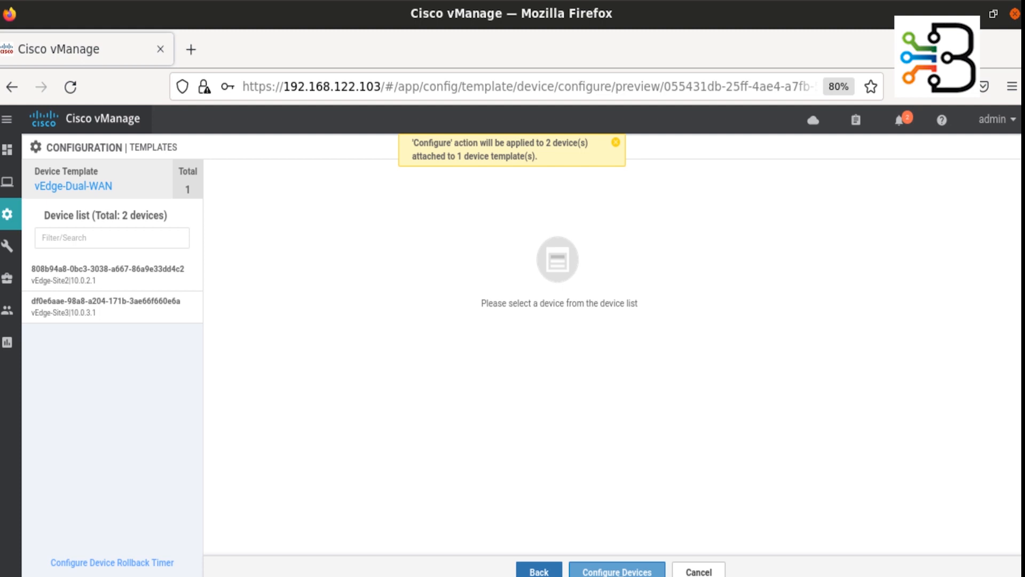
click(617, 571)
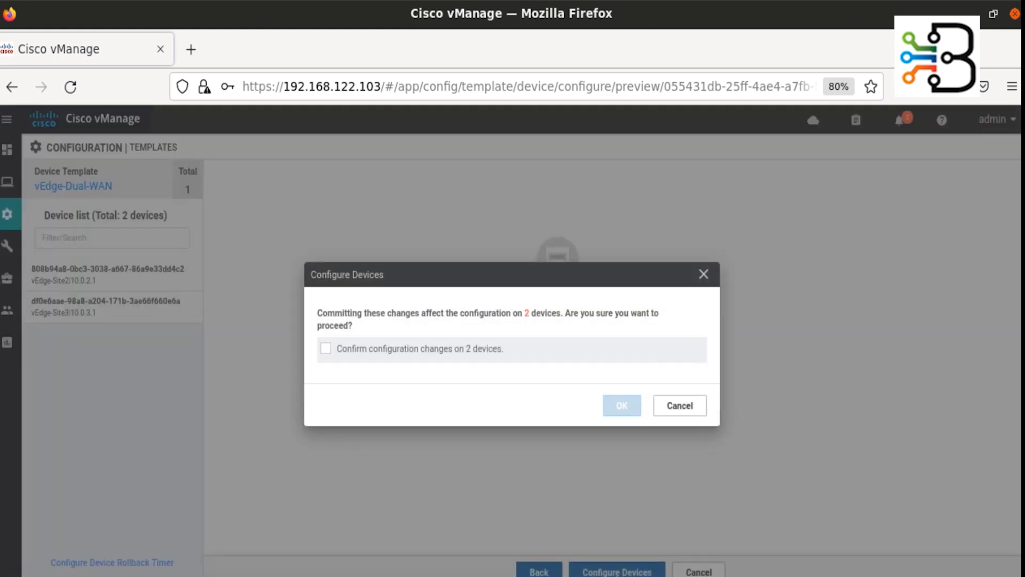
click(325, 348)
click(622, 405)
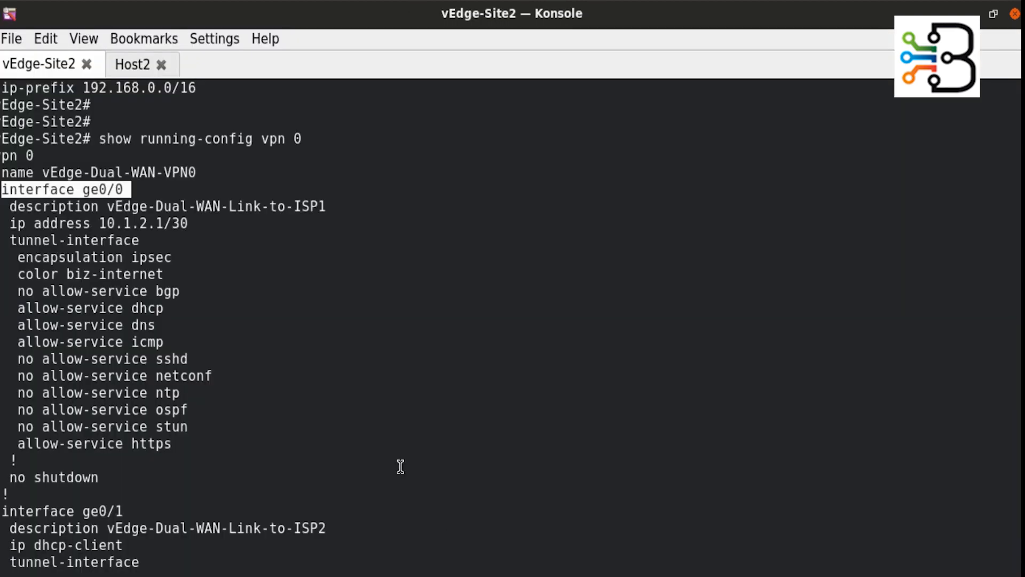
In the vEdge-Site2 console, rerun show running-config vpn 0 and examine the NAT settings under interface ge0/0.
scroll(401, 467, down, 6)
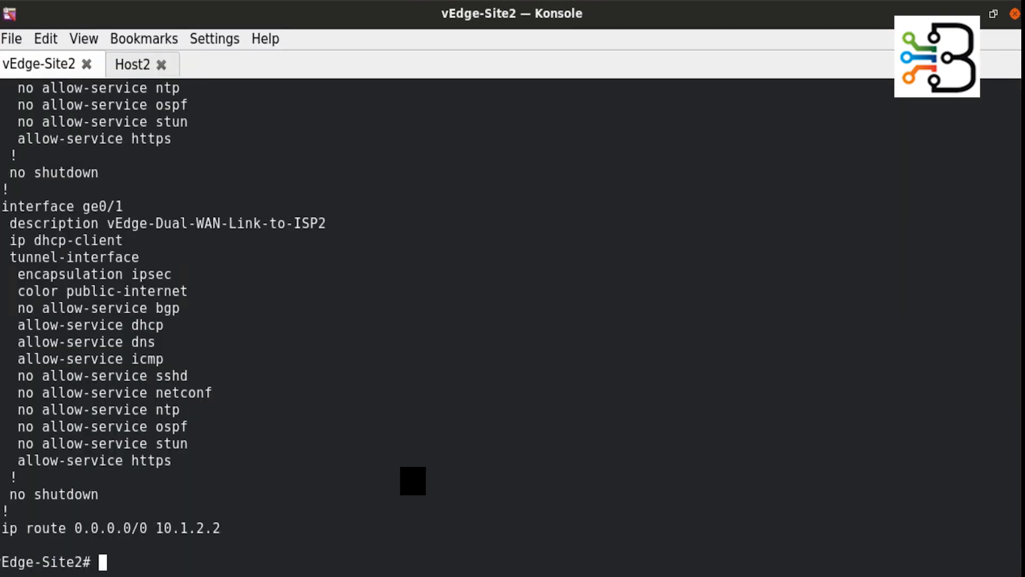
key(Return)
text(show running-config )
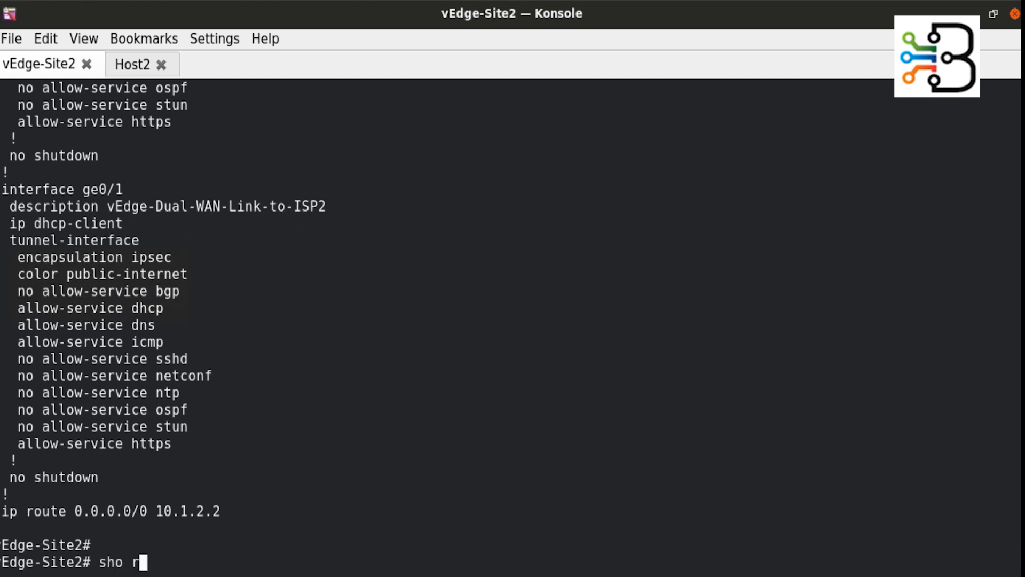
text(vpn 0)
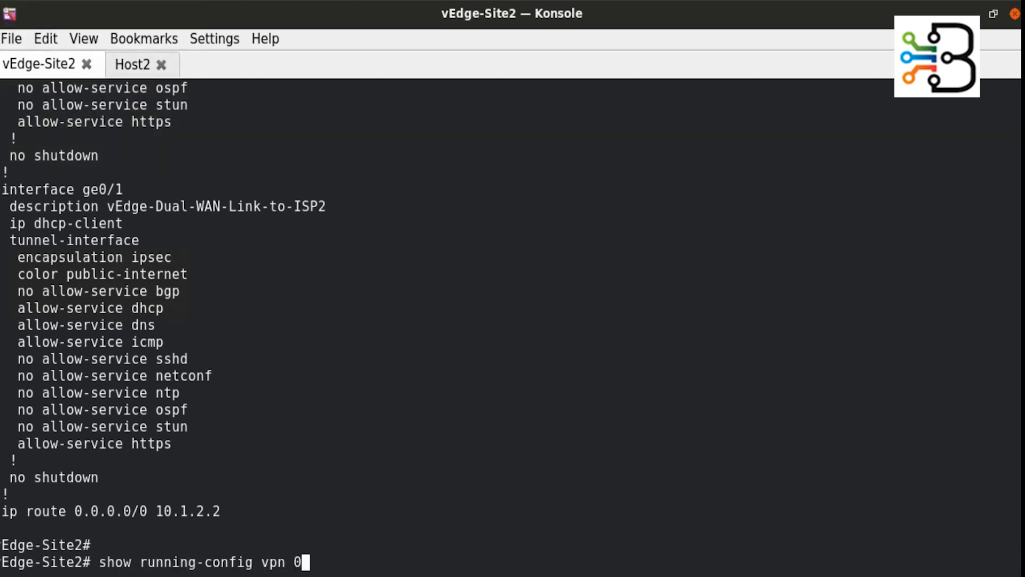
key(Return)
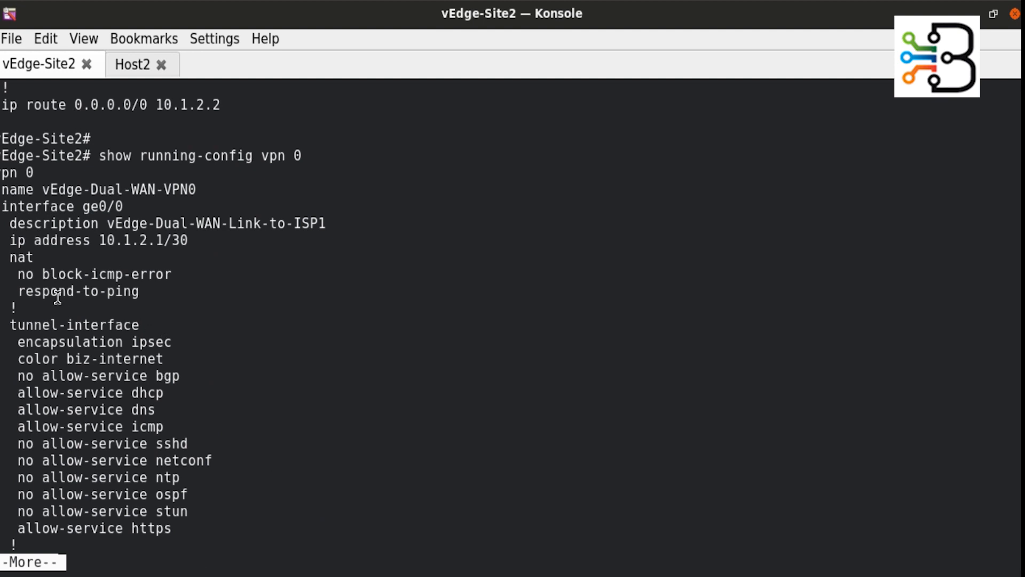
drag(2, 206, 45, 268)
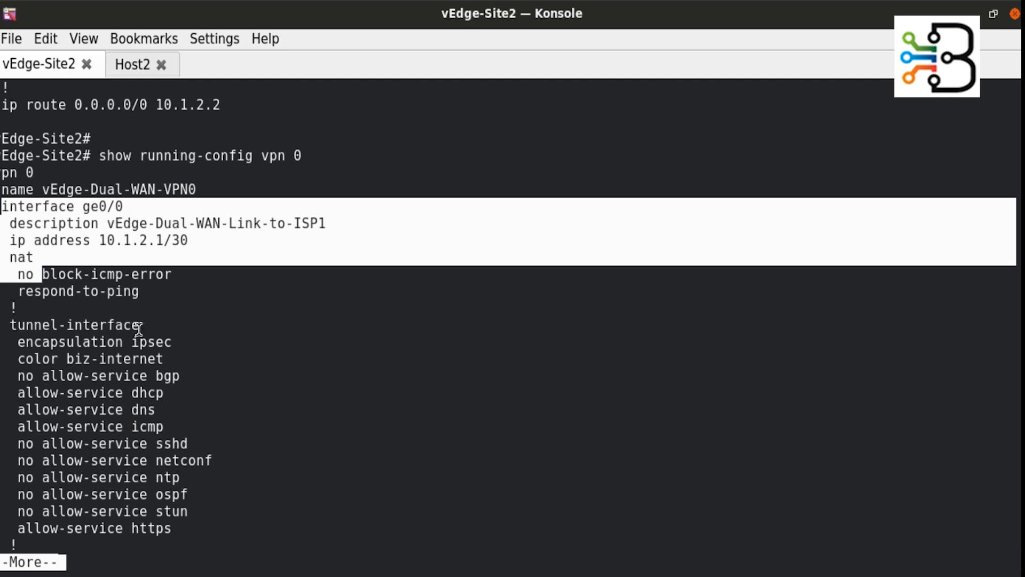
Repeat traceroute 8.8.8.8 from the Host2 console and examine the hops beyond the local gateway.
click(132, 69)
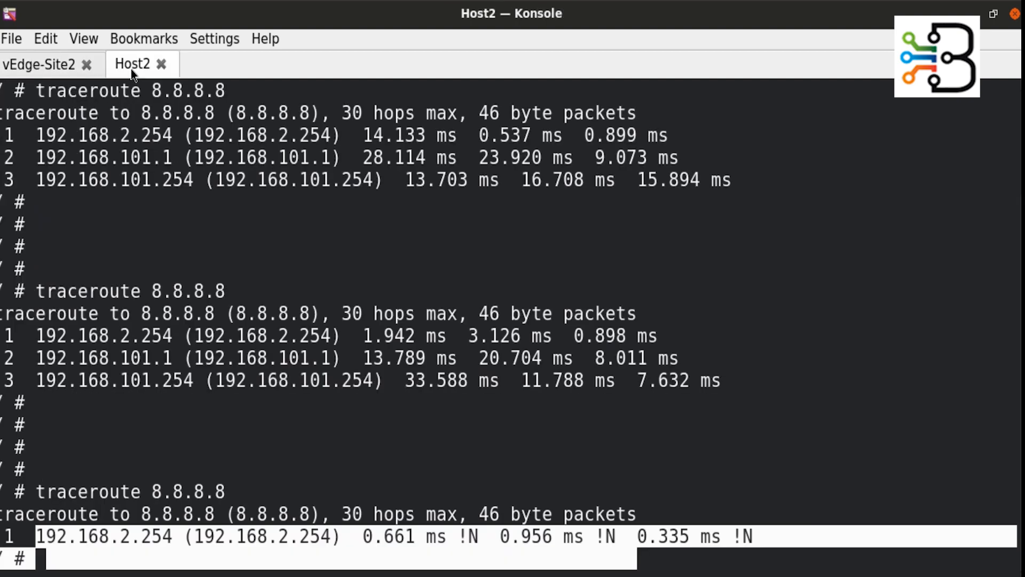
key(Return)
key(Return)
key(Up)
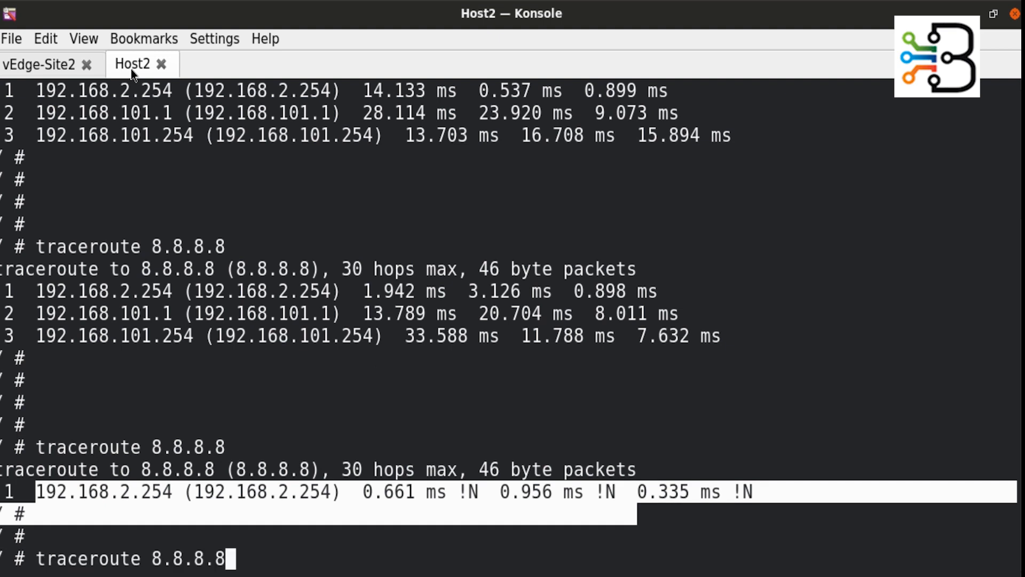
key(Return)
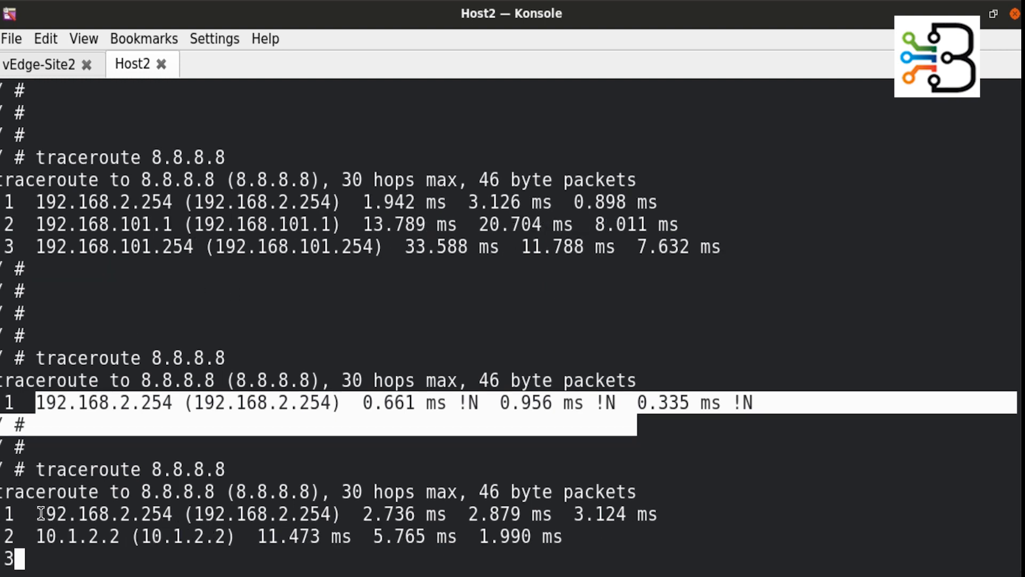
drag(32, 532, 290, 555)
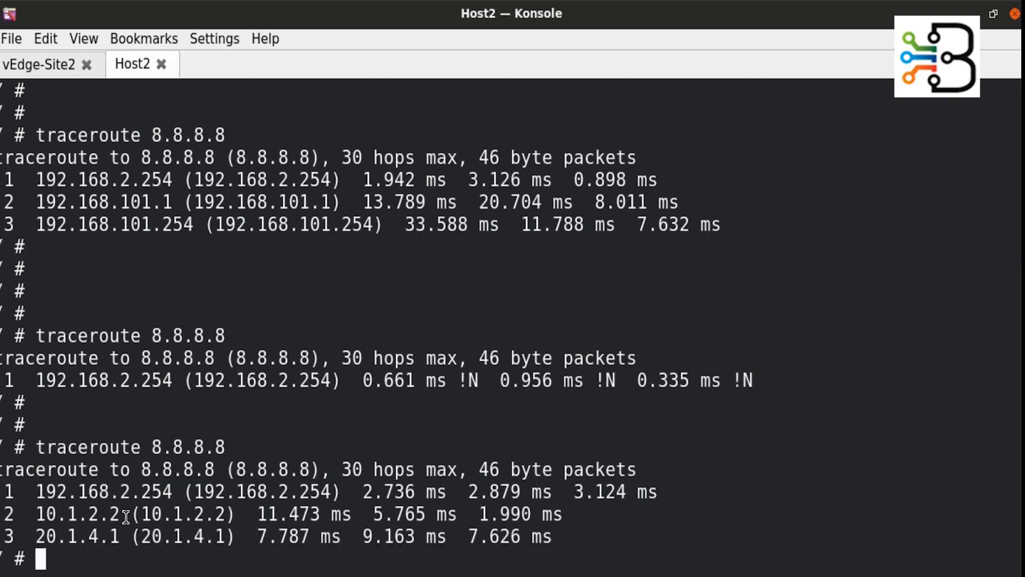